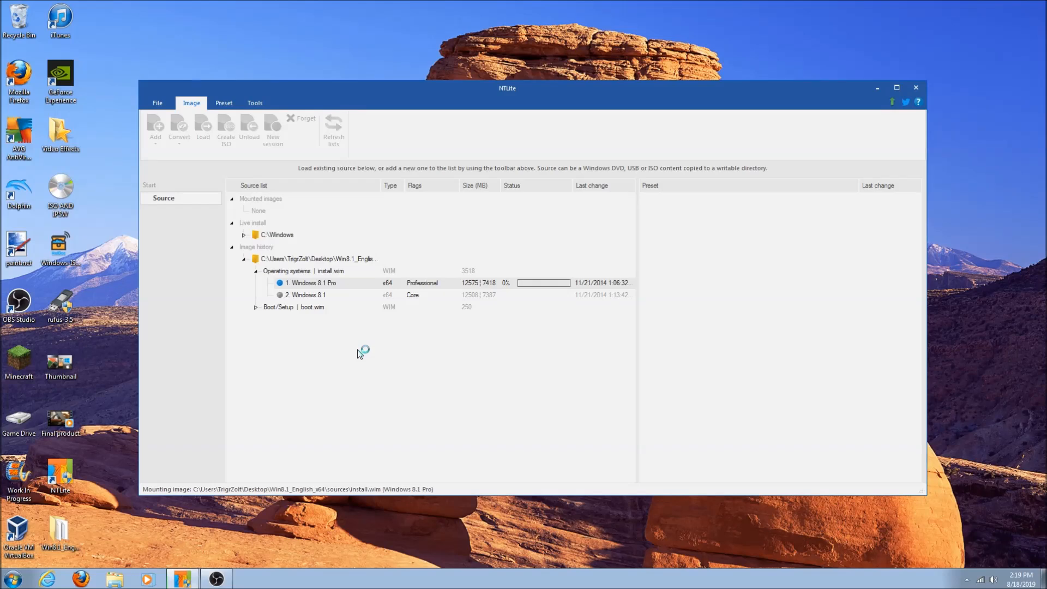
{"action": "mouse_move", "coordinate": [446, 91]}
{"action": "left_mouse_down"}
{"action": "mouse_move", "coordinate": [457, 140]}
{"action": "mouse_move", "coordinate": [469, 132]}
{"action": "mouse_move", "coordinate": [488, 174]}
{"action": "mouse_move", "coordinate": [493, 136]}
{"action": "mouse_move", "coordinate": [454, 108]}
{"action": "left_mouse_up"}
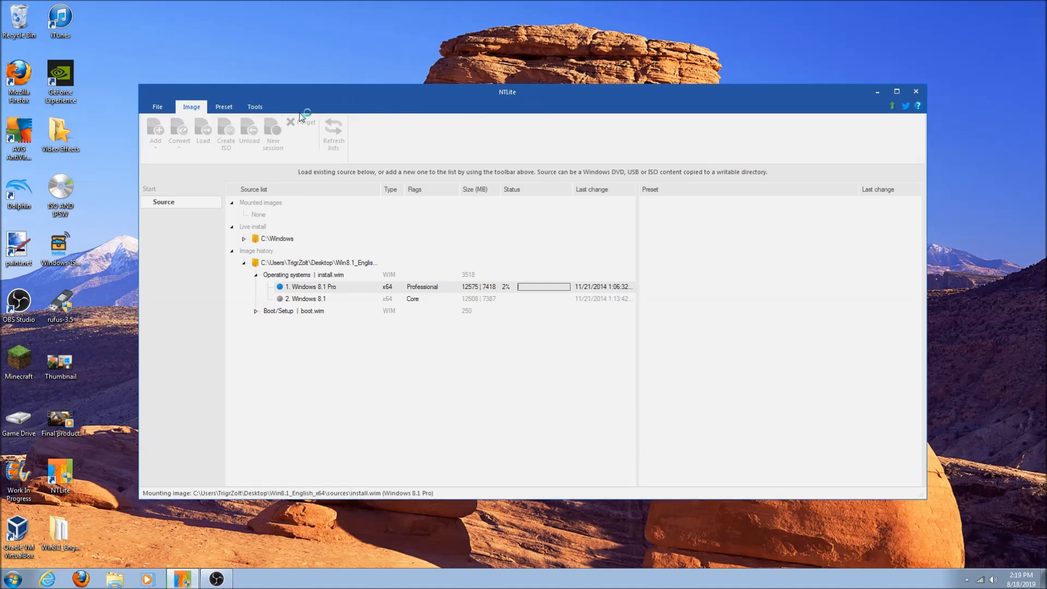
{"action": "left_click_drag", "start_coordinate": [321, 93], "coordinate": [314, 97]}
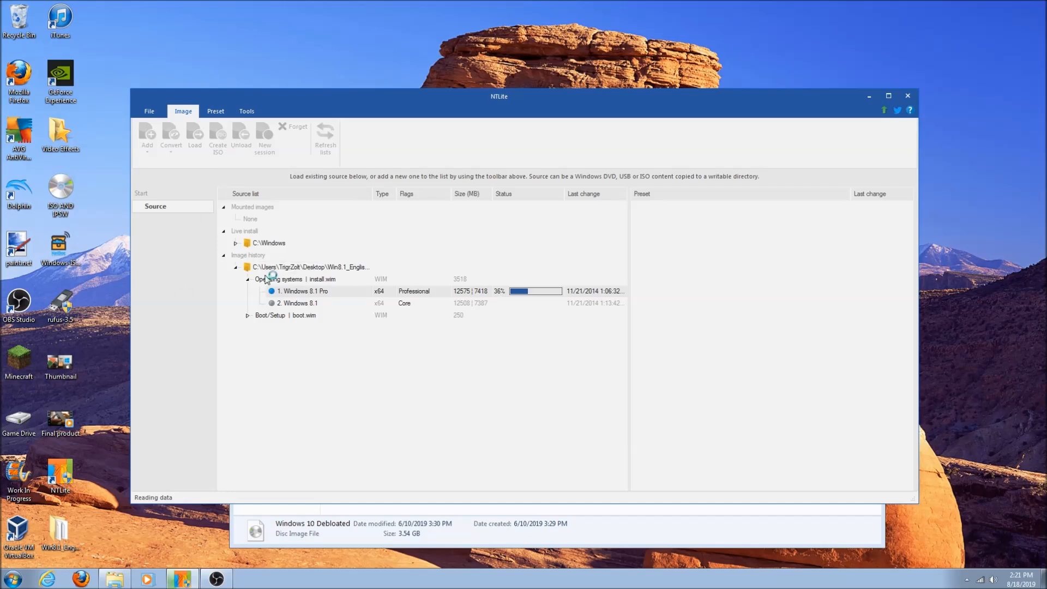
{"action": "left_click", "coordinate": [414, 537]}
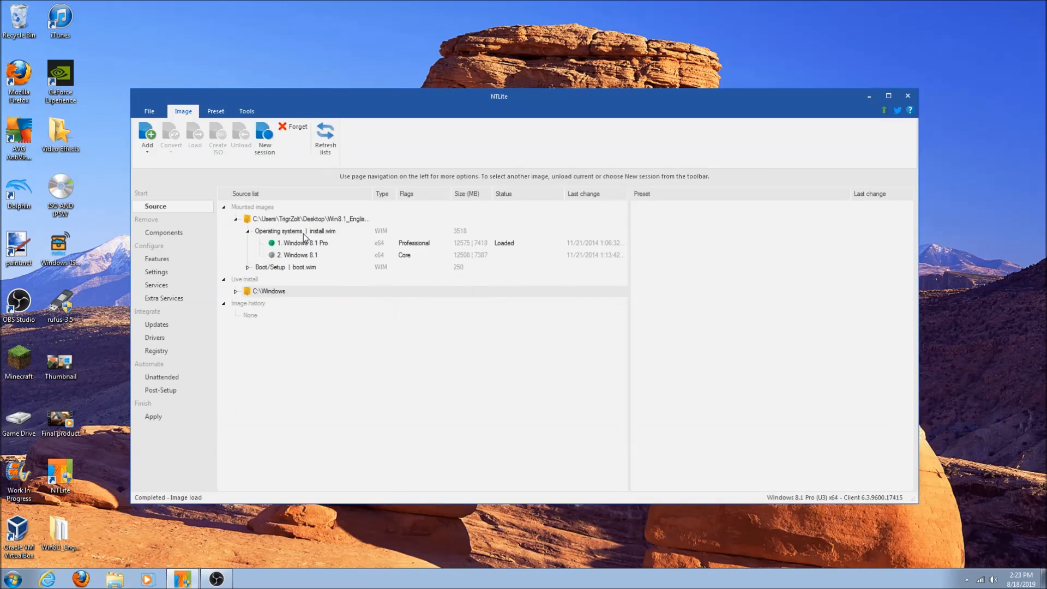
Step: Open the removable components of the loaded Windows 8.1 Pro image and accept the component removal warning
{"action": "left_click", "coordinate": [185, 233]}
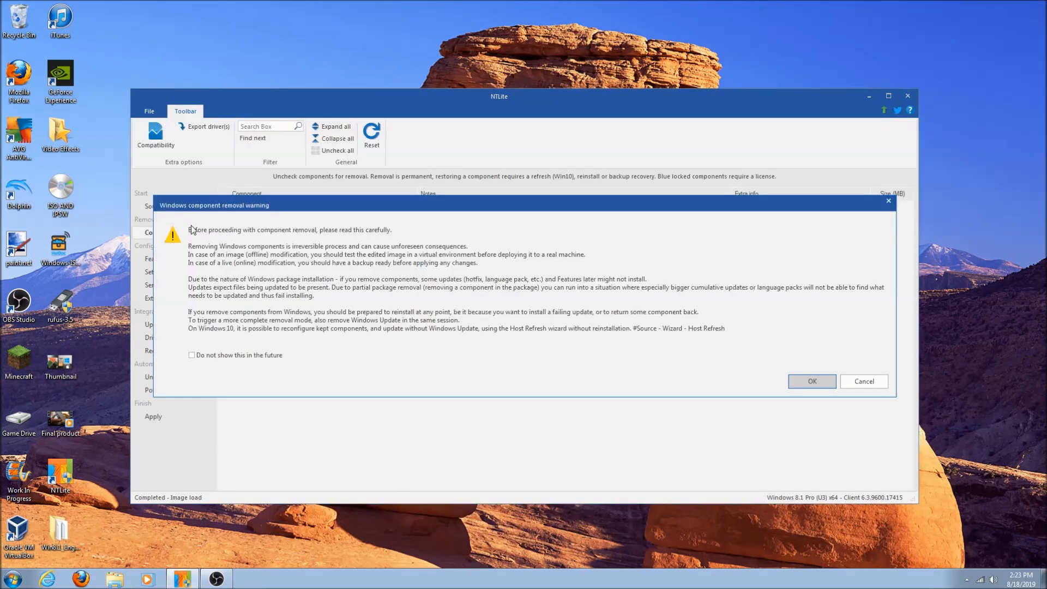
{"action": "left_click_drag", "start_coordinate": [199, 207], "coordinate": [189, 237]}
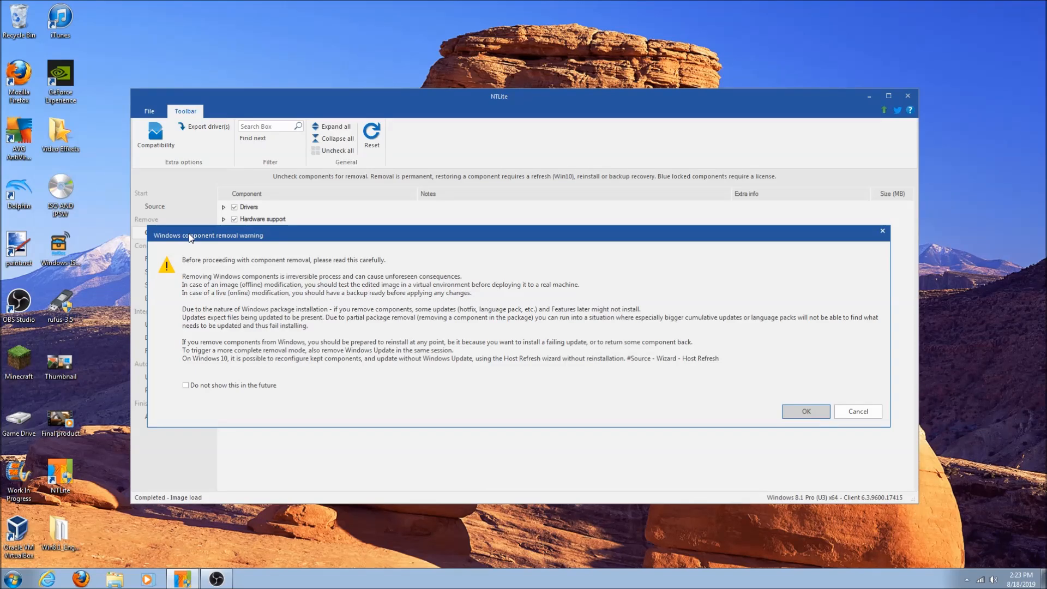
{"action": "key", "text": "Return"}
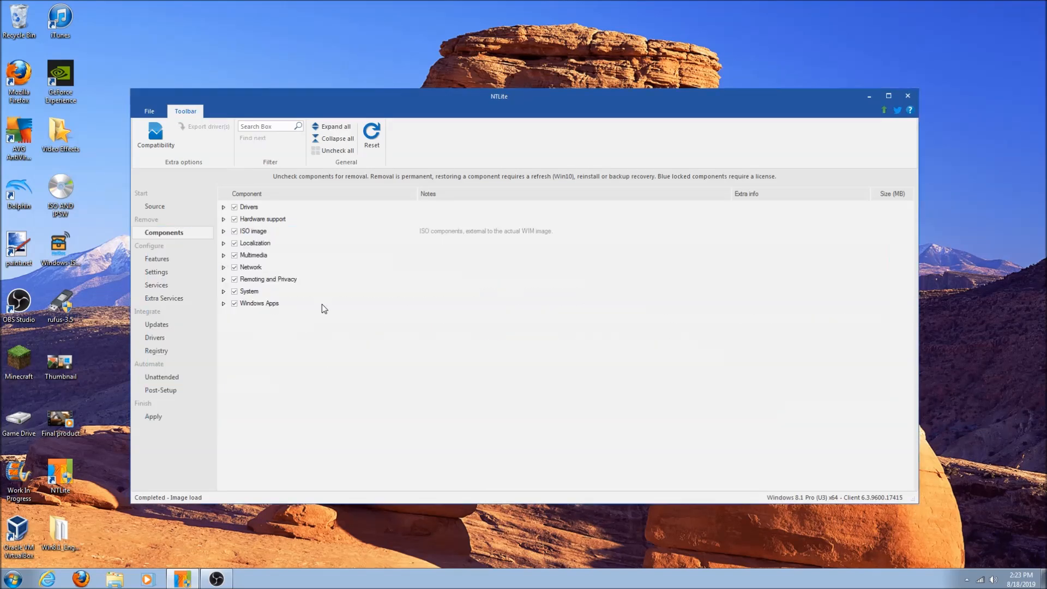
Step: Examine the components under Drivers, Hardware support, ISO image and Localization, including the individual fonts
{"action": "double_click", "coordinate": [257, 207]}
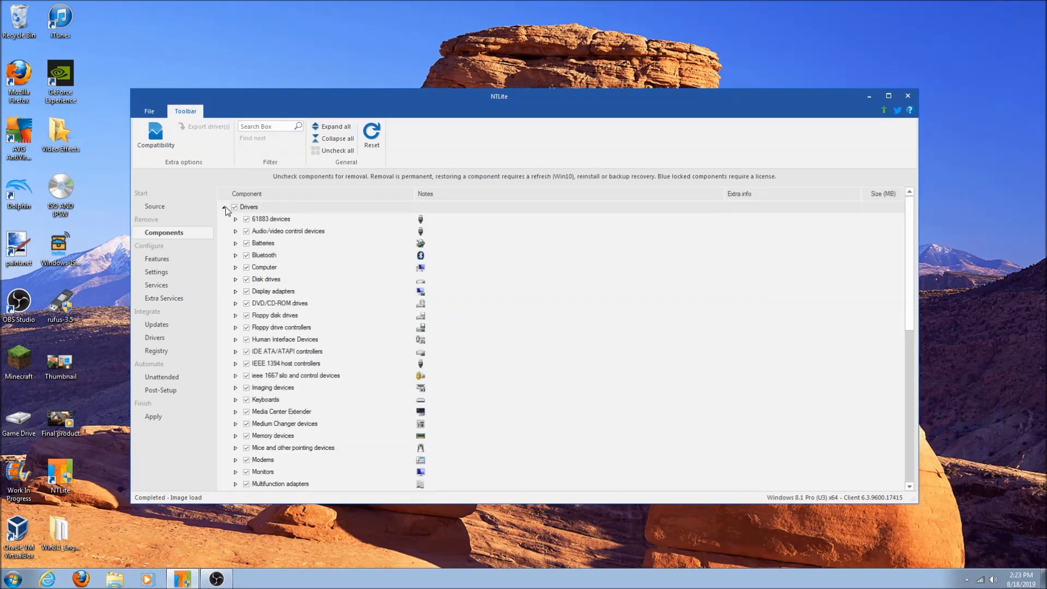
{"action": "left_click", "coordinate": [223, 207]}
{"action": "left_click", "coordinate": [223, 219]}
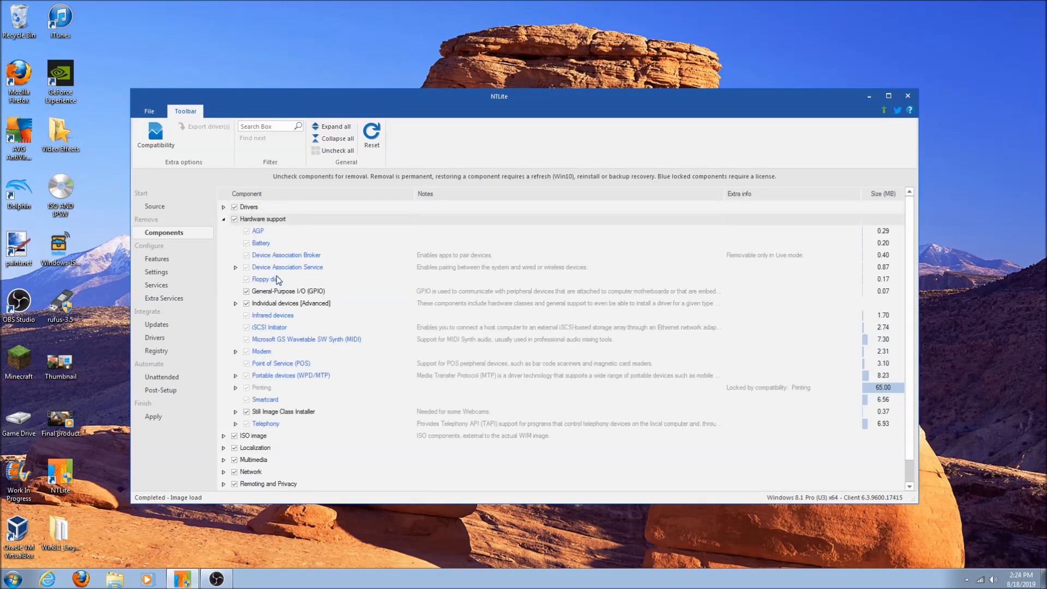
{"action": "left_click", "coordinate": [223, 219]}
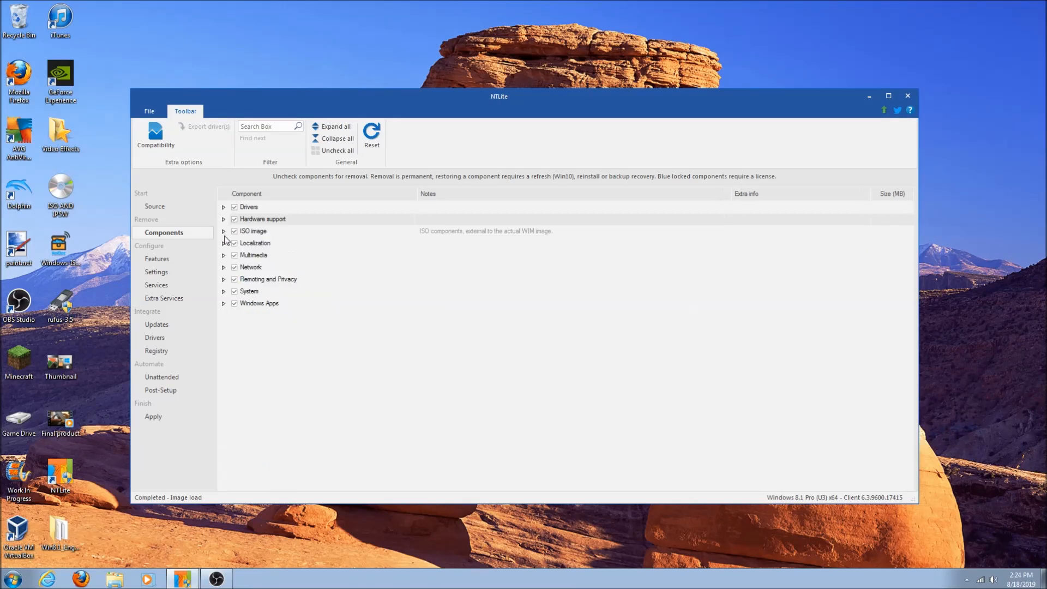
{"action": "left_click", "coordinate": [223, 231]}
{"action": "left_click", "coordinate": [223, 230]}
{"action": "left_click", "coordinate": [223, 243]}
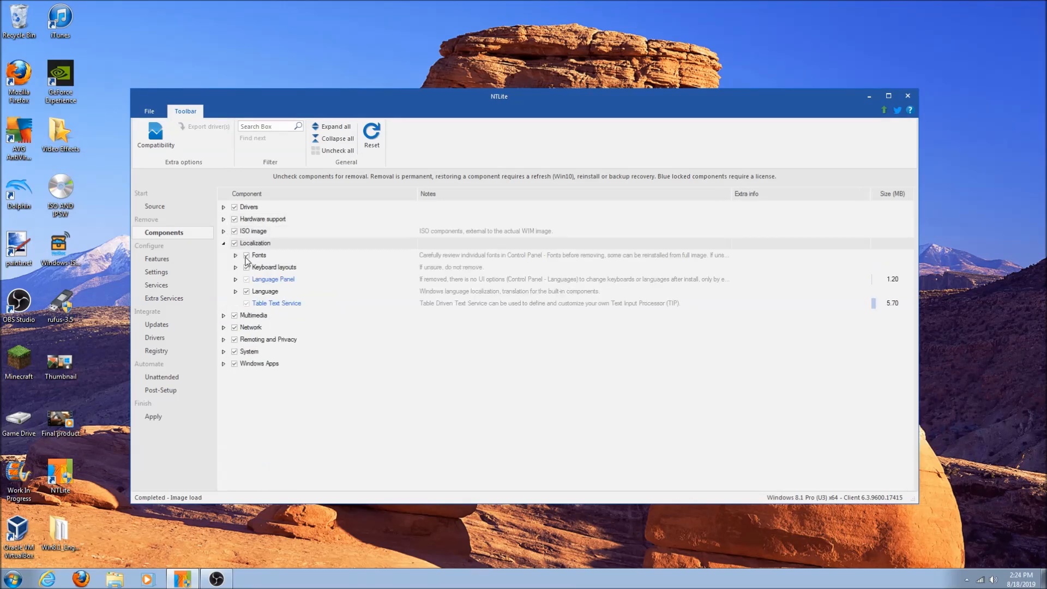
{"action": "left_click", "coordinate": [235, 255]}
{"action": "scroll", "coordinate": [251, 267], "scroll_direction": "down", "scroll_amount": 20}
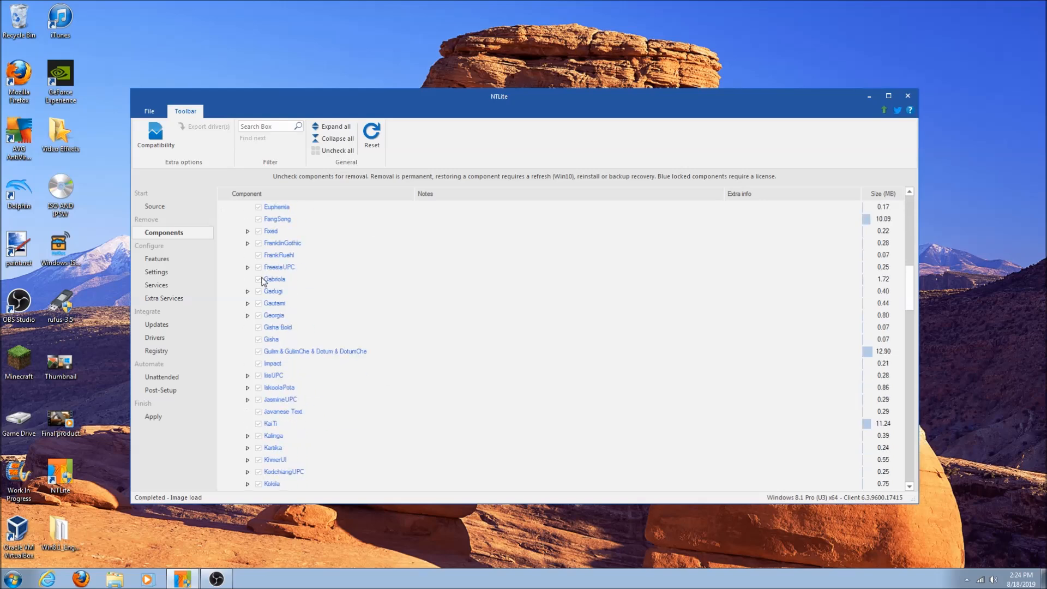
{"action": "scroll", "coordinate": [265, 270], "scroll_direction": "up", "scroll_amount": 20}
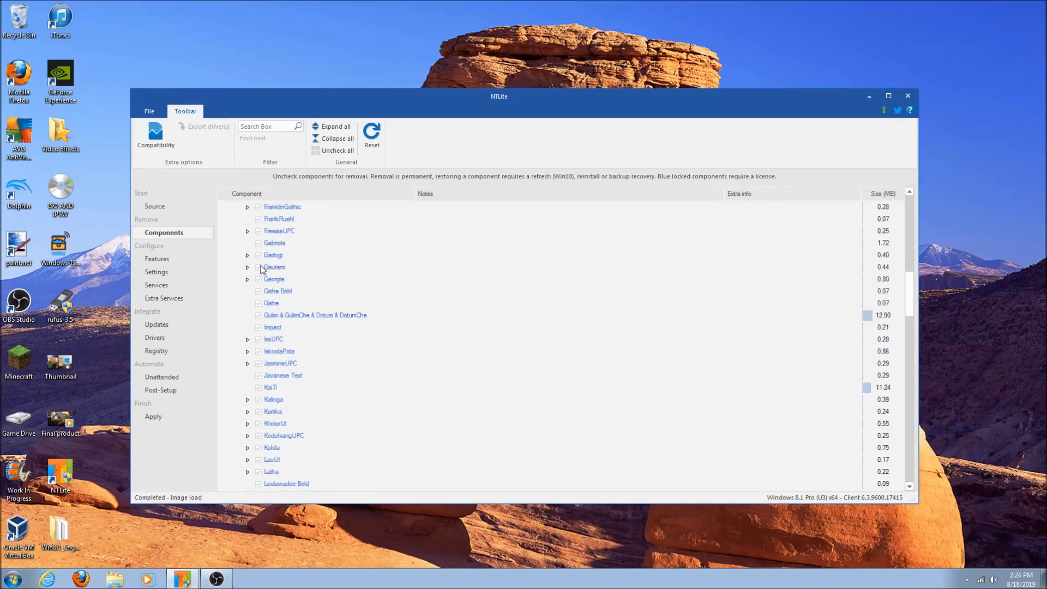
Step: Turn off compatibility protection for Default fonts, Microsoft Office, Nvidia driver setup installer, Printing, Recommended, Windows Update (+Feature setup) and Shell Search
{"action": "left_click", "coordinate": [169, 141]}
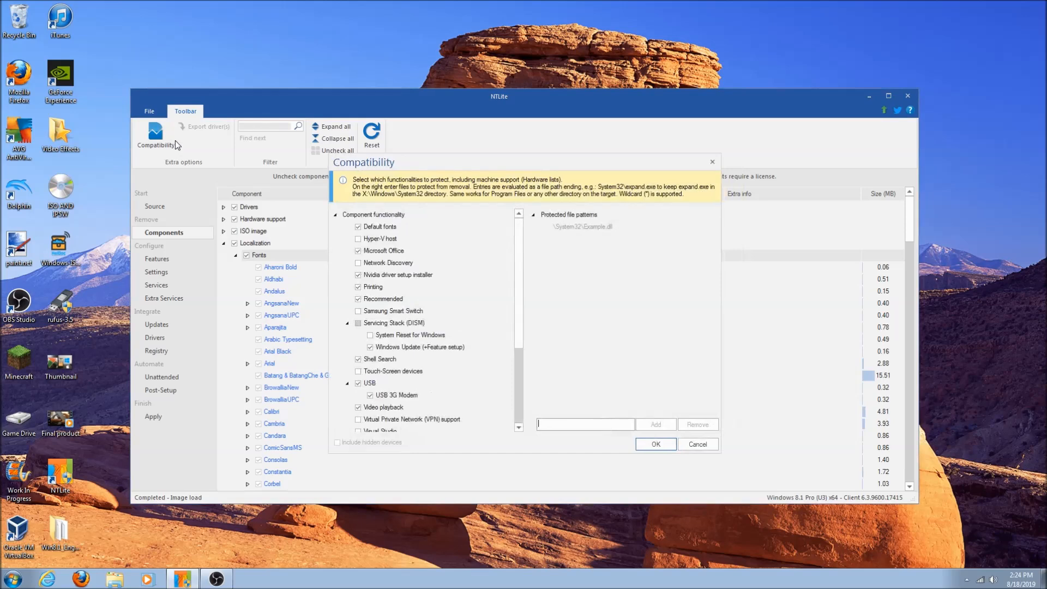
{"action": "left_click", "coordinate": [357, 227]}
{"action": "left_click", "coordinate": [359, 251]}
{"action": "left_click", "coordinate": [358, 275]}
{"action": "left_click", "coordinate": [358, 287]}
{"action": "left_click", "coordinate": [359, 299]}
{"action": "scroll", "coordinate": [359, 307], "scroll_direction": "down", "scroll_amount": 1}
{"action": "left_click", "coordinate": [370, 311]}
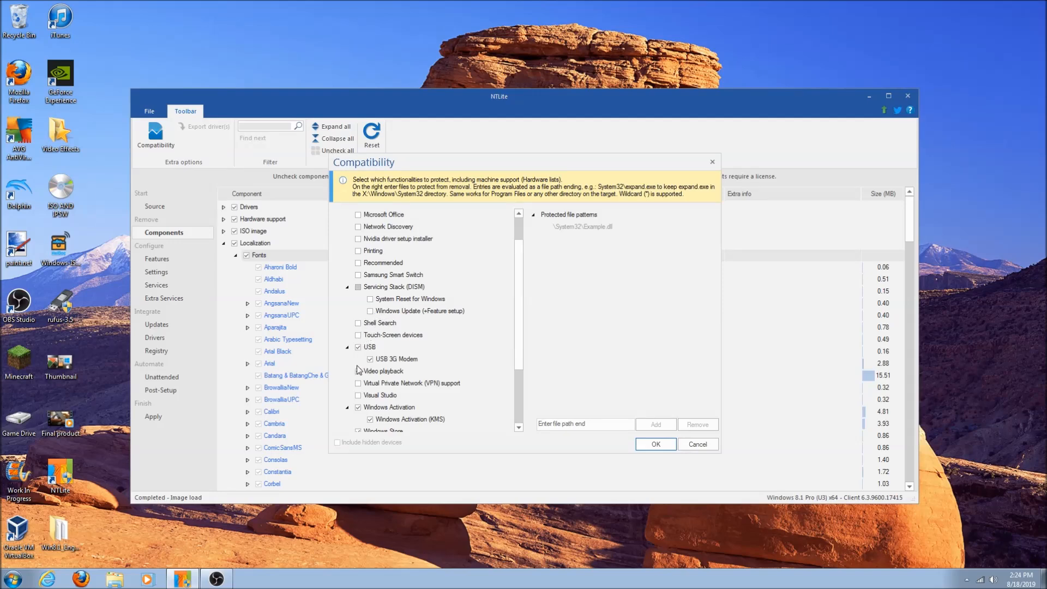
Step: Turn off compatibility protection for USB with its 3G Modem, Video playback, Windows Activation, Windows Store and WLAN
{"action": "left_click", "coordinate": [358, 347]}
{"action": "scroll", "coordinate": [371, 300], "scroll_direction": "down", "scroll_amount": 2}
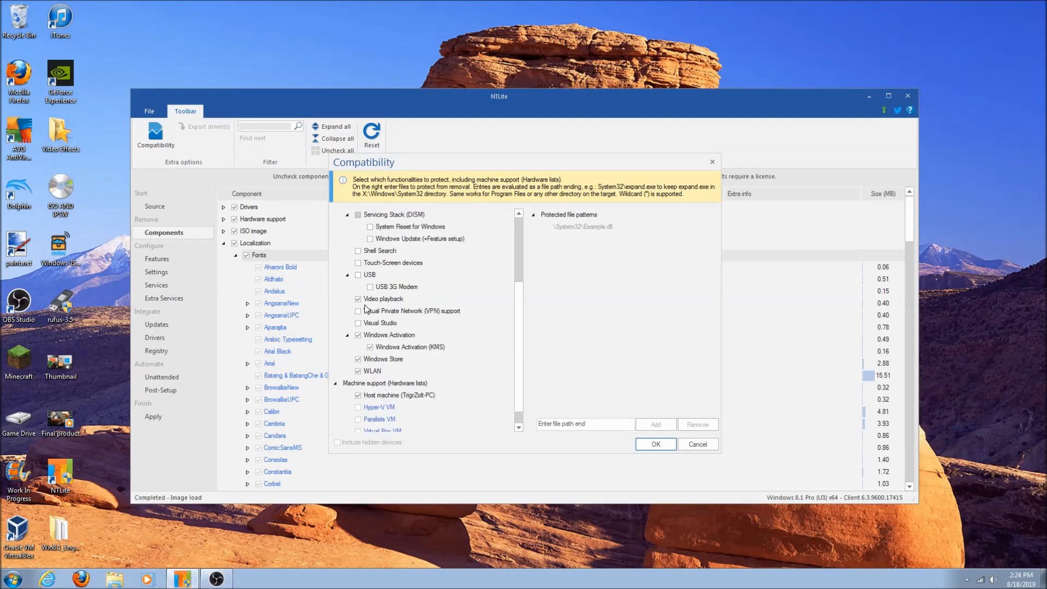
{"action": "left_click", "coordinate": [358, 299]}
{"action": "left_click", "coordinate": [359, 335]}
{"action": "left_click", "coordinate": [358, 358]}
{"action": "left_click", "coordinate": [358, 371]}
{"action": "scroll", "coordinate": [367, 368], "scroll_direction": "down", "scroll_amount": 1}
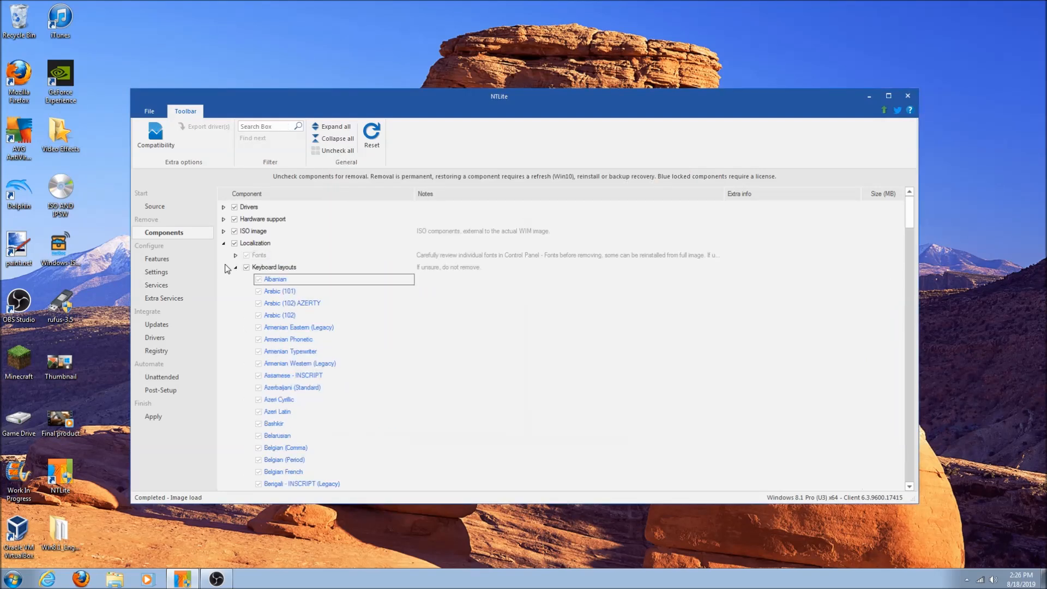
Step: Review the Language Panel components under Localization, leaving the Fonts and Keyboard layouts groups collapsed
{"action": "left_click", "coordinate": [235, 255]}
{"action": "left_click", "coordinate": [235, 279]}
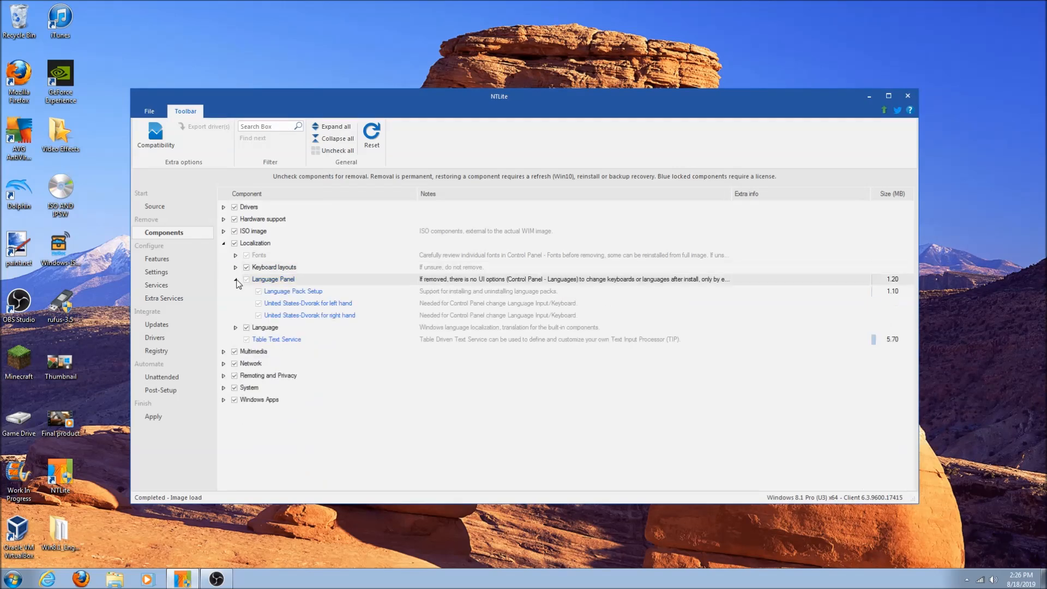
{"action": "left_click", "coordinate": [235, 280]}
Step: Mark all removable languages in the Language group under Localization for removal, keeping the locked English (US)
{"action": "left_click", "coordinate": [235, 291]}
{"action": "scroll", "coordinate": [273, 311], "scroll_direction": "down", "scroll_amount": 8}
{"action": "scroll", "coordinate": [277, 317], "scroll_direction": "up", "scroll_amount": 4}
{"action": "scroll", "coordinate": [278, 316], "scroll_direction": "up", "scroll_amount": 2}
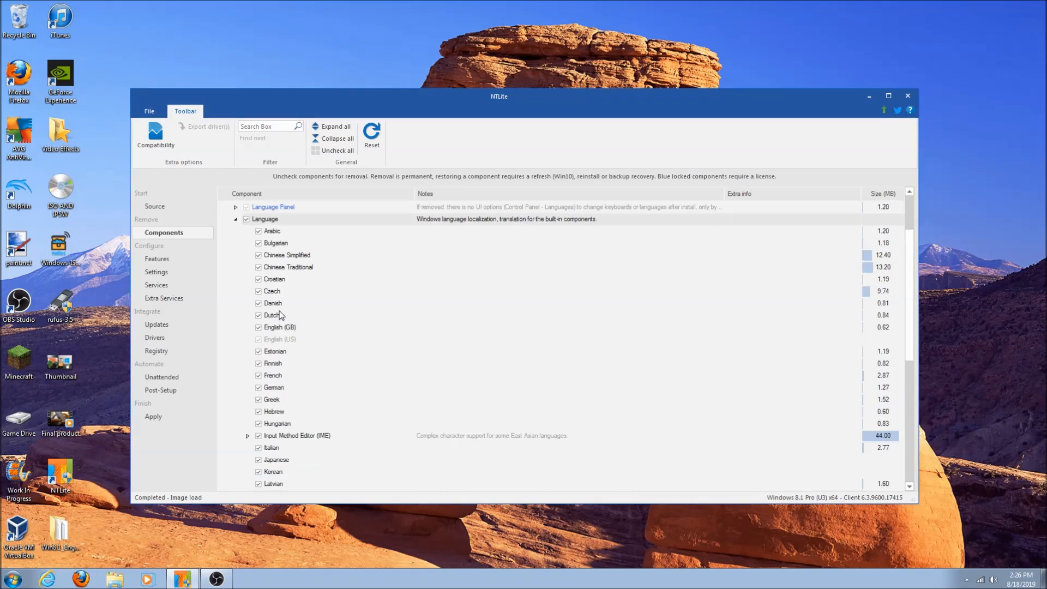
{"action": "left_click", "coordinate": [246, 219]}
{"action": "scroll", "coordinate": [266, 349], "scroll_direction": "down", "scroll_amount": 8}
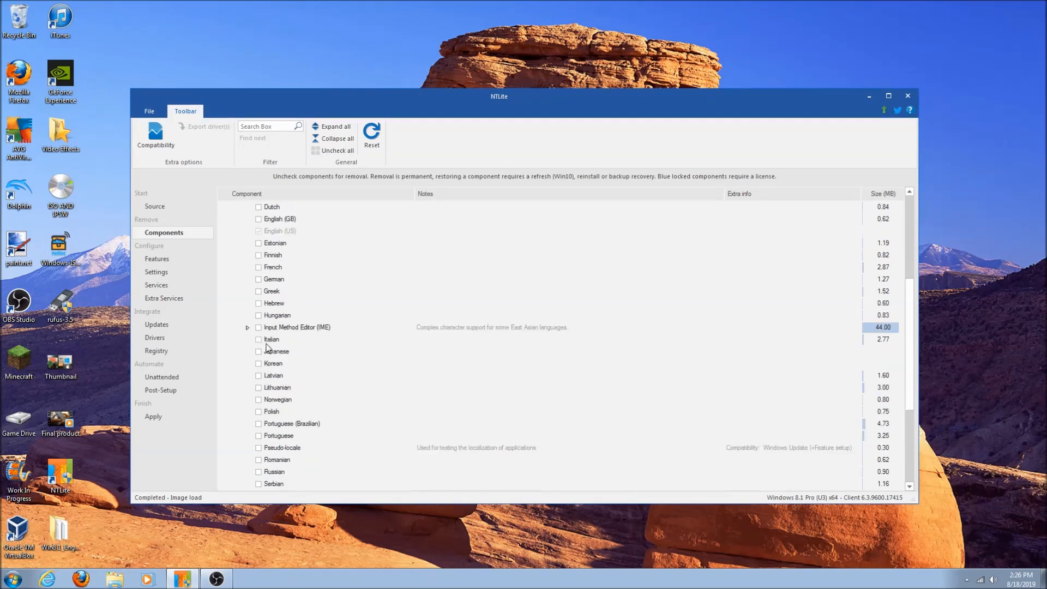
{"action": "scroll", "coordinate": [272, 353], "scroll_direction": "up", "scroll_amount": 8}
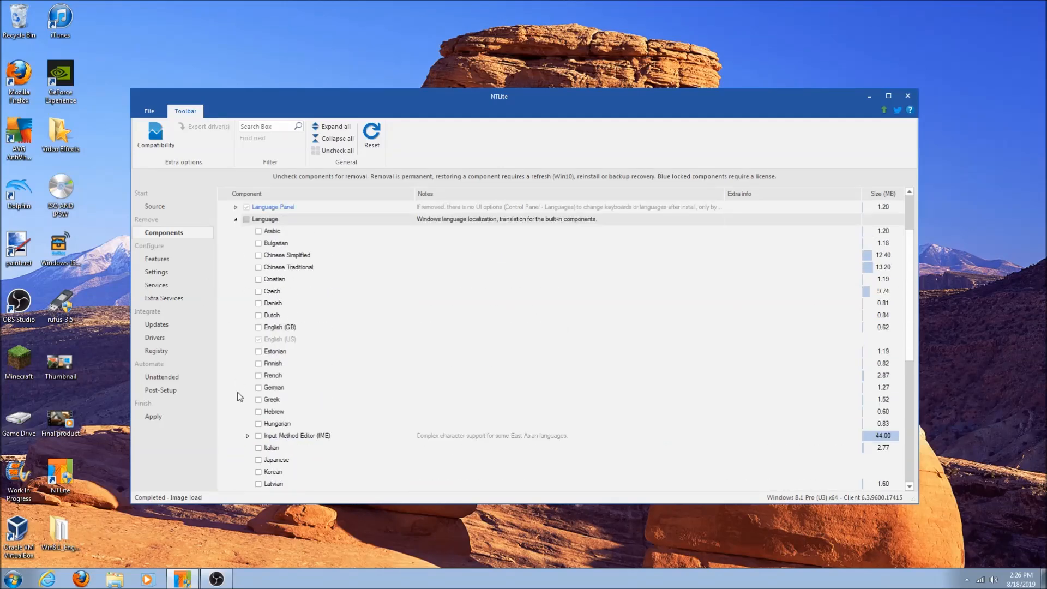
{"action": "left_click", "coordinate": [235, 218]}
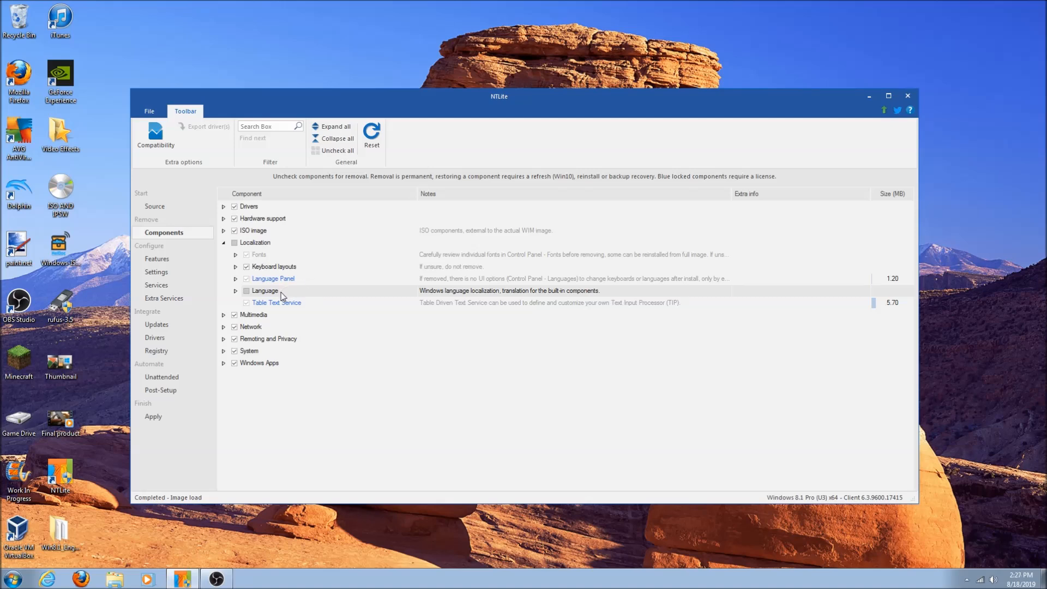
Step: Mark Other Themes in the Multimedia components for removal
{"action": "left_click", "coordinate": [244, 314]}
{"action": "left_click", "coordinate": [247, 387]}
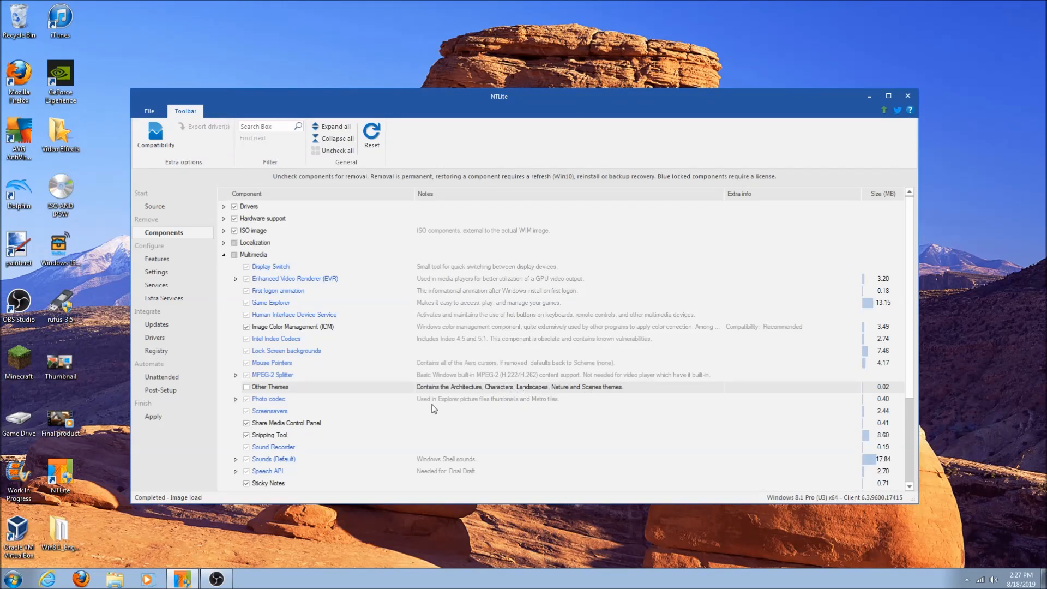
{"action": "scroll", "coordinate": [370, 416], "scroll_direction": "down", "scroll_amount": 2}
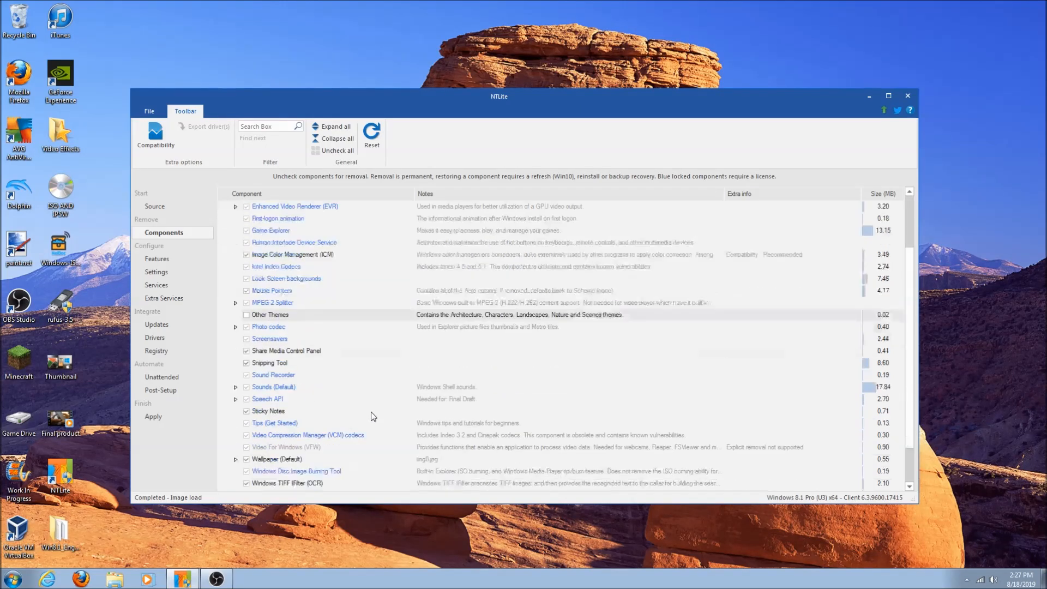
Step: Examine the remaining Multimedia components, including Share Media Control Panel, Sticky Notes and the wallpapers under Wallpaper (Default)
{"action": "scroll", "coordinate": [373, 418], "scroll_direction": "down", "scroll_amount": 1}
{"action": "scroll", "coordinate": [375, 418], "scroll_direction": "up", "scroll_amount": 2}
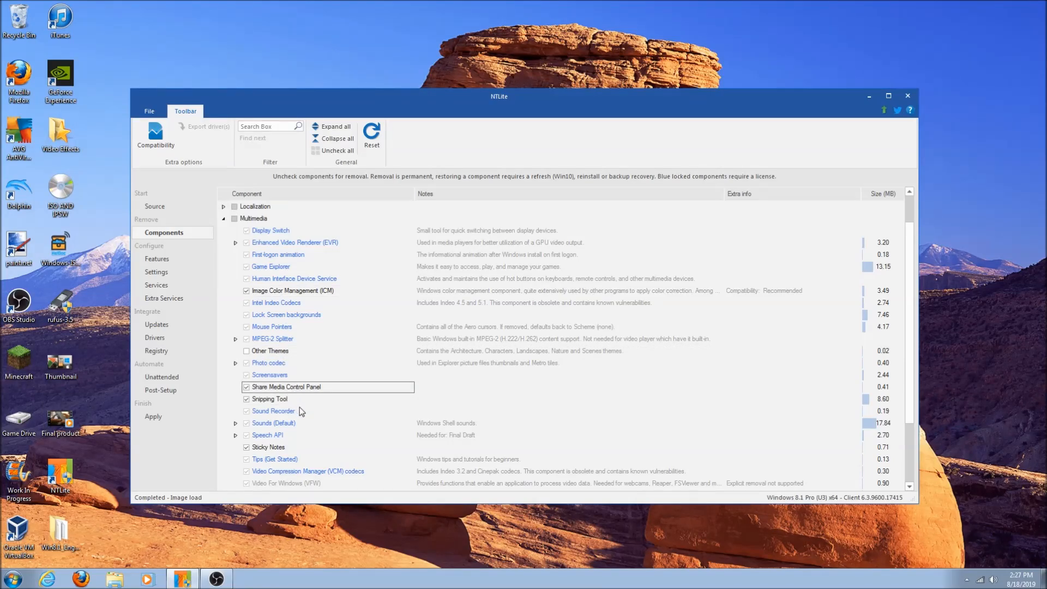
{"action": "scroll", "coordinate": [299, 405], "scroll_direction": "down", "scroll_amount": 2}
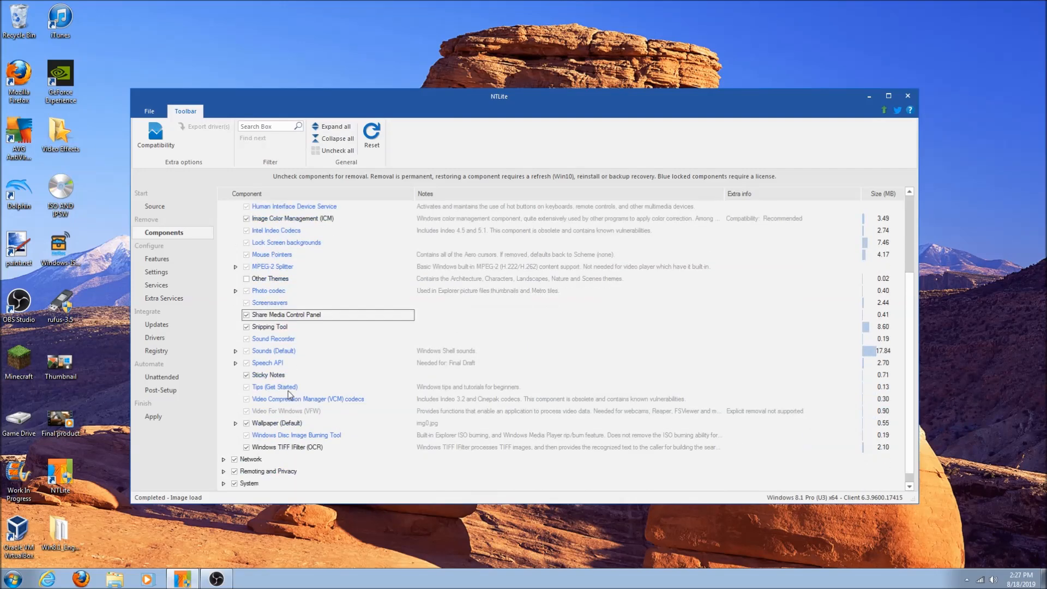
{"action": "left_click", "coordinate": [273, 378]}
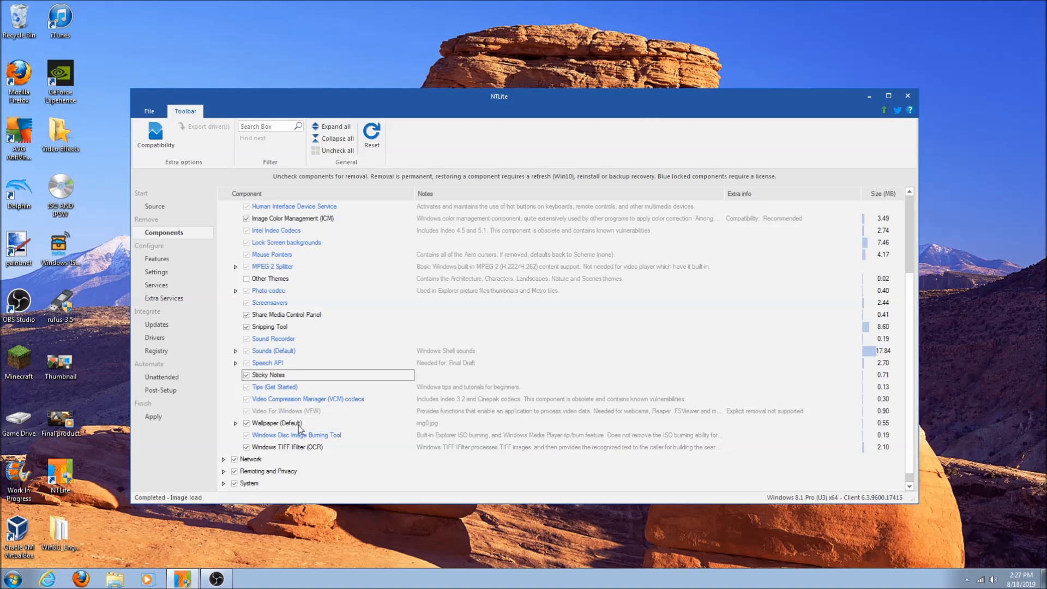
{"action": "left_click", "coordinate": [236, 423]}
{"action": "double_click", "coordinate": [434, 425]}
{"action": "left_click", "coordinate": [231, 424]}
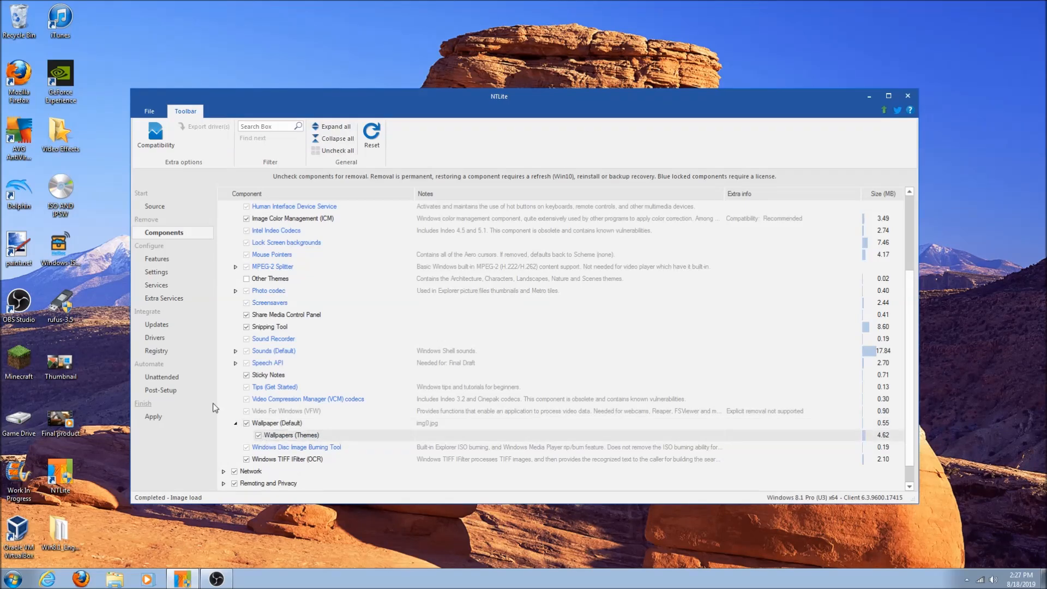
{"action": "left_click", "coordinate": [236, 424]}
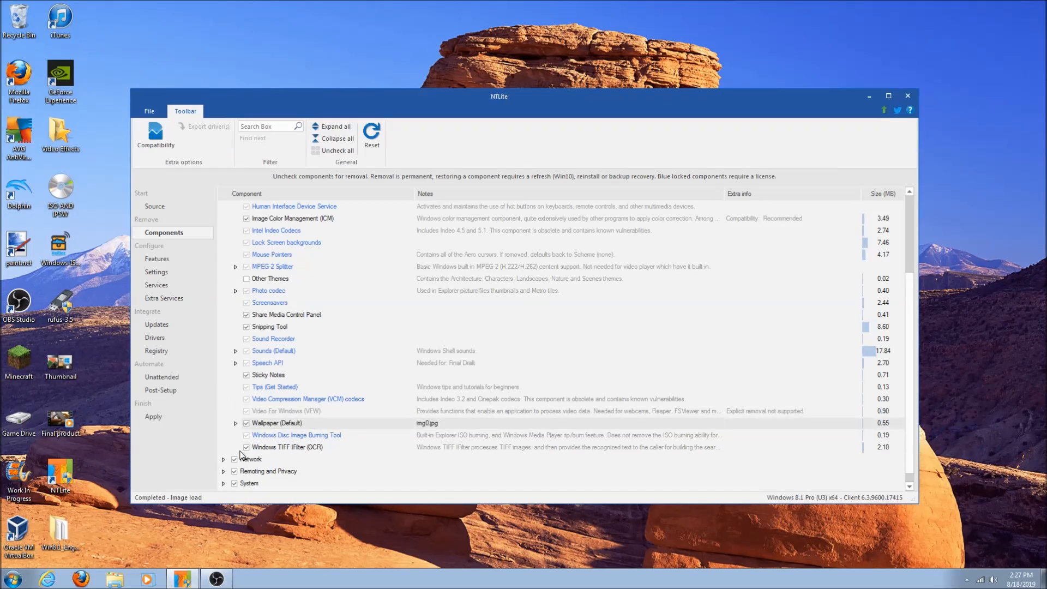
{"action": "left_click", "coordinate": [240, 451]}
{"action": "scroll", "coordinate": [329, 394], "scroll_direction": "up", "scroll_amount": 10}
{"action": "left_click", "coordinate": [224, 256]}
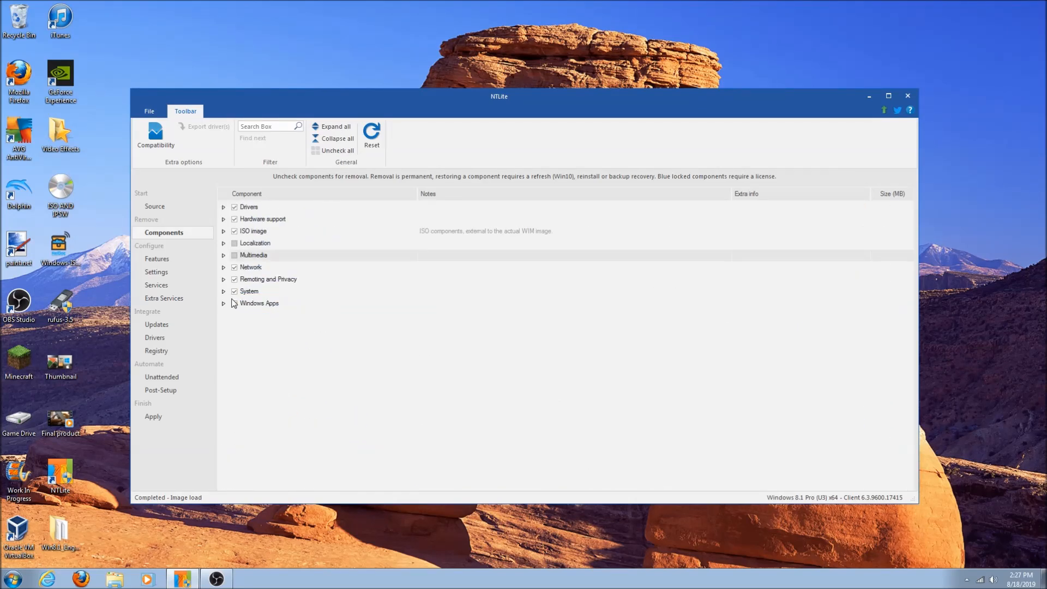
Step: Examine the Network and the Remoting and Privacy components for anything to remove
{"action": "left_click", "coordinate": [224, 267]}
{"action": "scroll", "coordinate": [224, 273], "scroll_direction": "down", "scroll_amount": 5}
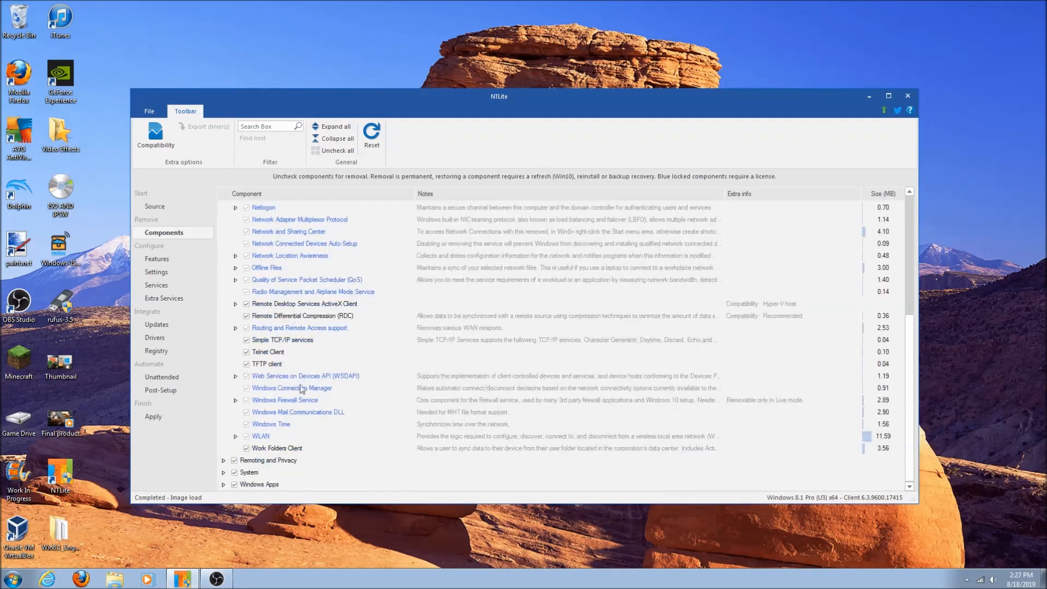
{"action": "scroll", "coordinate": [283, 330], "scroll_direction": "up", "scroll_amount": 6}
{"action": "scroll", "coordinate": [268, 313], "scroll_direction": "down", "scroll_amount": 5}
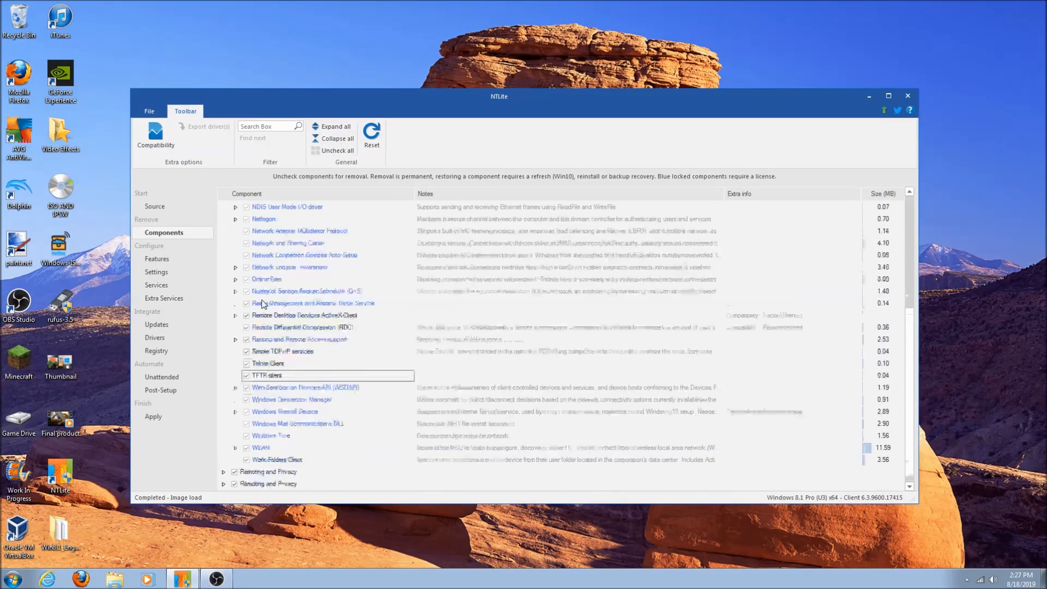
{"action": "scroll", "coordinate": [264, 301], "scroll_direction": "up", "scroll_amount": 10}
{"action": "left_click", "coordinate": [224, 267]}
{"action": "left_click", "coordinate": [224, 280]}
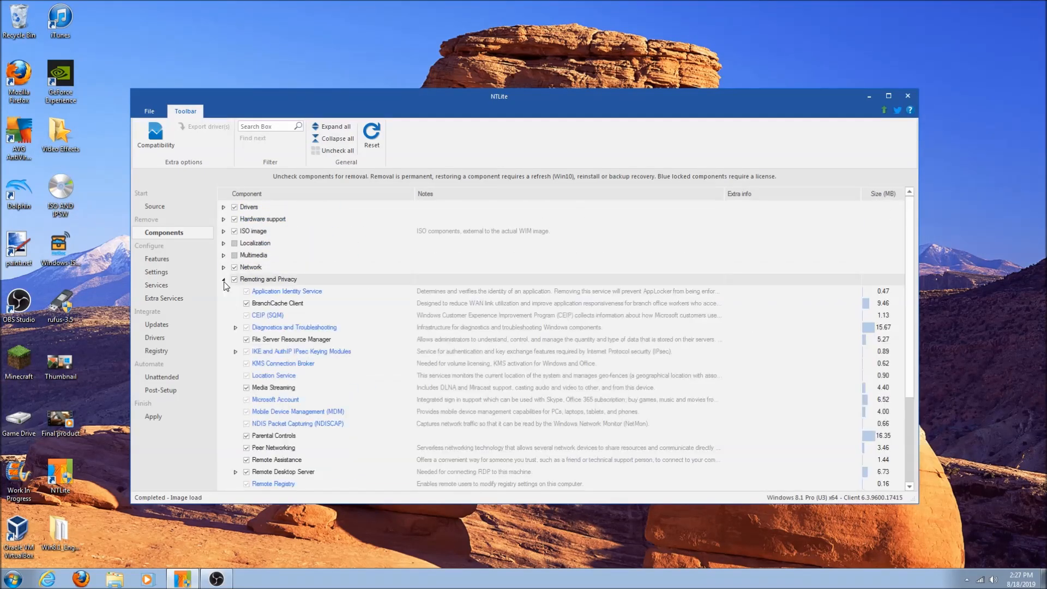
{"action": "scroll", "coordinate": [324, 345], "scroll_direction": "down", "scroll_amount": 4}
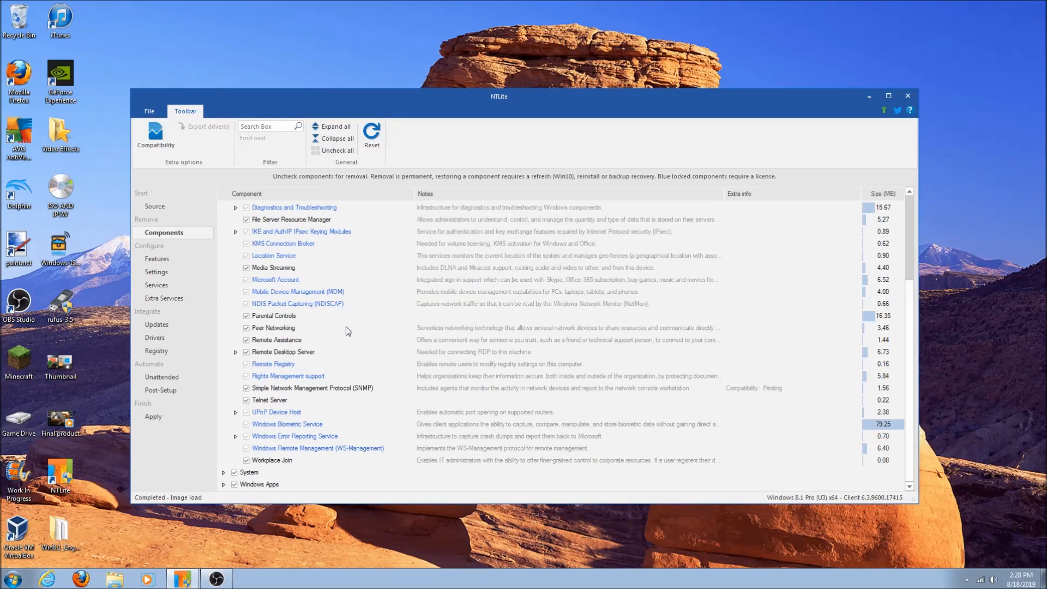
{"action": "scroll", "coordinate": [355, 349], "scroll_direction": "up", "scroll_amount": 4}
{"action": "left_click", "coordinate": [222, 279]}
Step: Examine the remaining Remoting and Privacy components and the System components for anything to remove
{"action": "scroll", "coordinate": [305, 353], "scroll_direction": "down", "scroll_amount": 6}
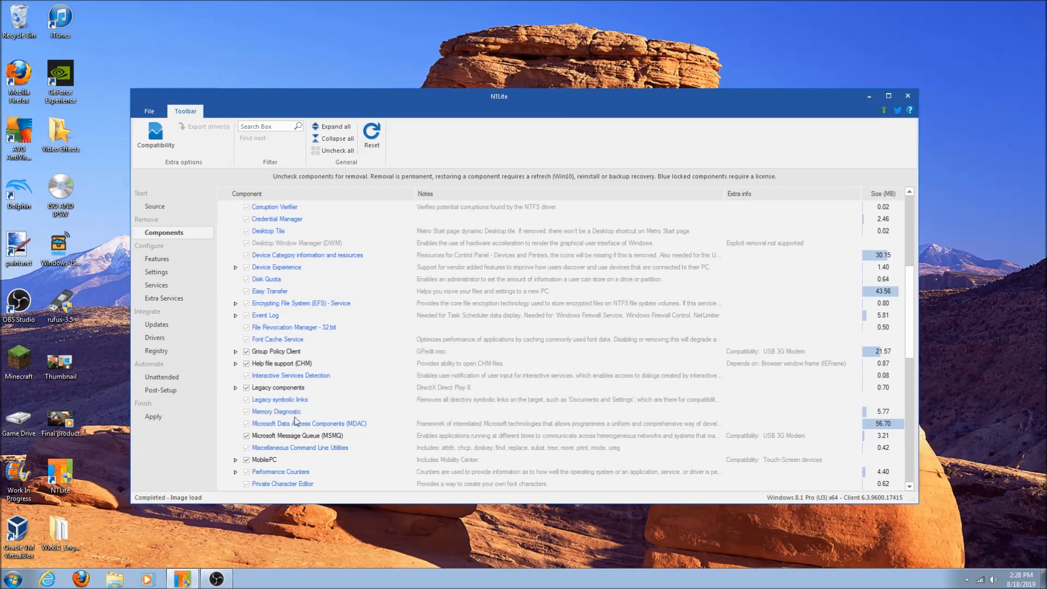
{"action": "scroll", "coordinate": [292, 463], "scroll_direction": "down", "scroll_amount": 6}
{"action": "scroll", "coordinate": [290, 461], "scroll_direction": "down", "scroll_amount": 2}
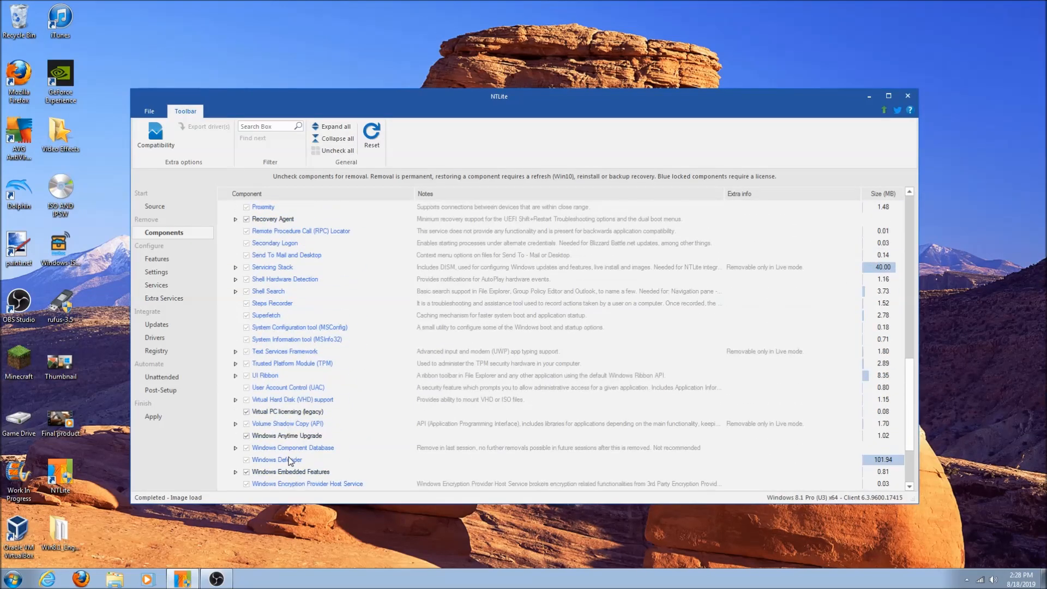
{"action": "scroll", "coordinate": [290, 461], "scroll_direction": "down", "scroll_amount": 3}
{"action": "scroll", "coordinate": [314, 475], "scroll_direction": "up", "scroll_amount": 10}
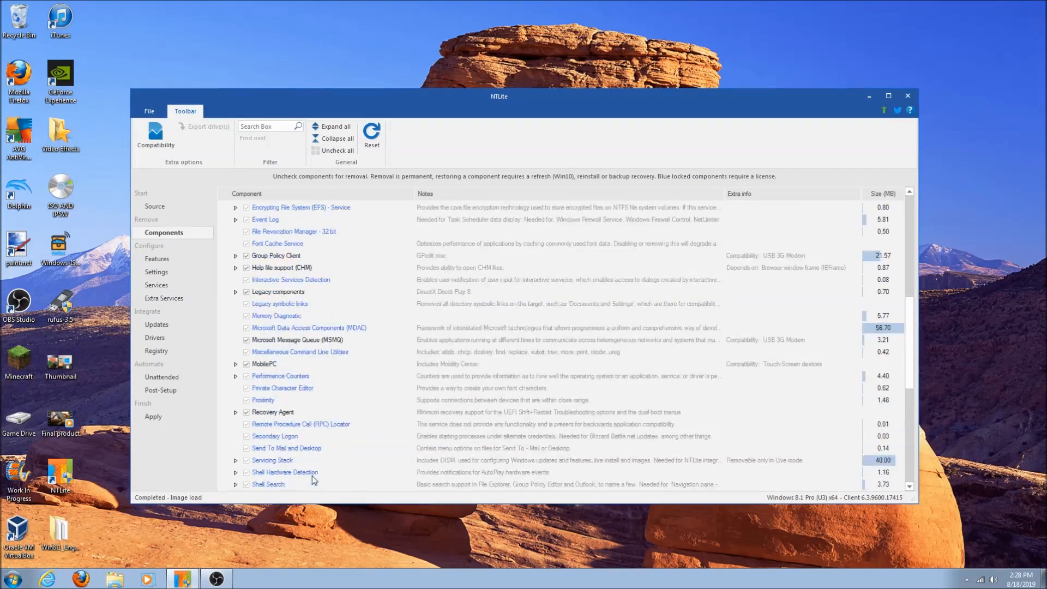
{"action": "left_click", "coordinate": [223, 291]}
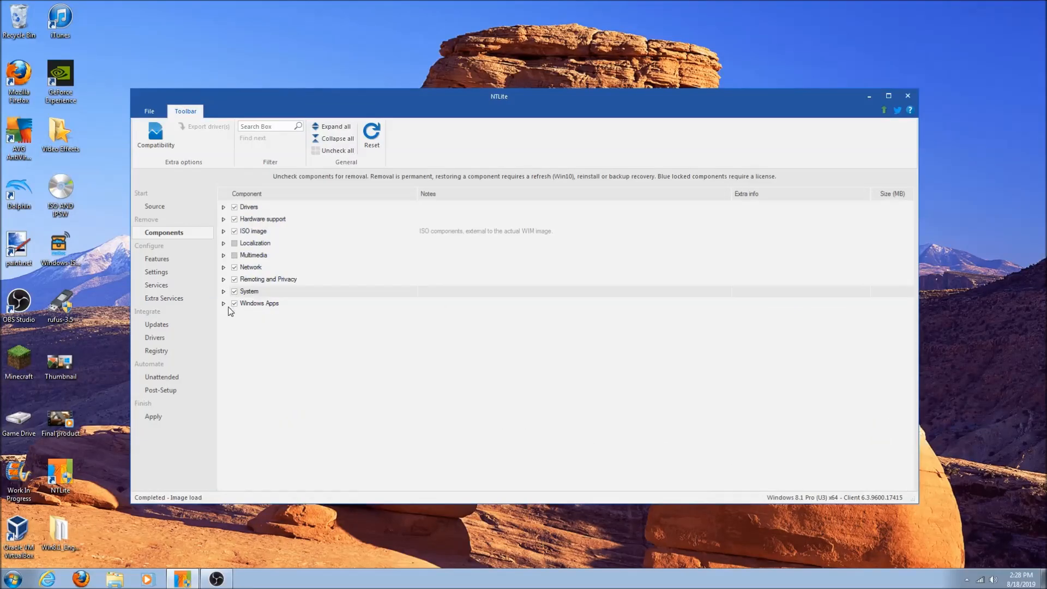
Step: Mark all removable components in the Windows Apps group for removal and expand its Apps subgroup
{"action": "left_click", "coordinate": [223, 303]}
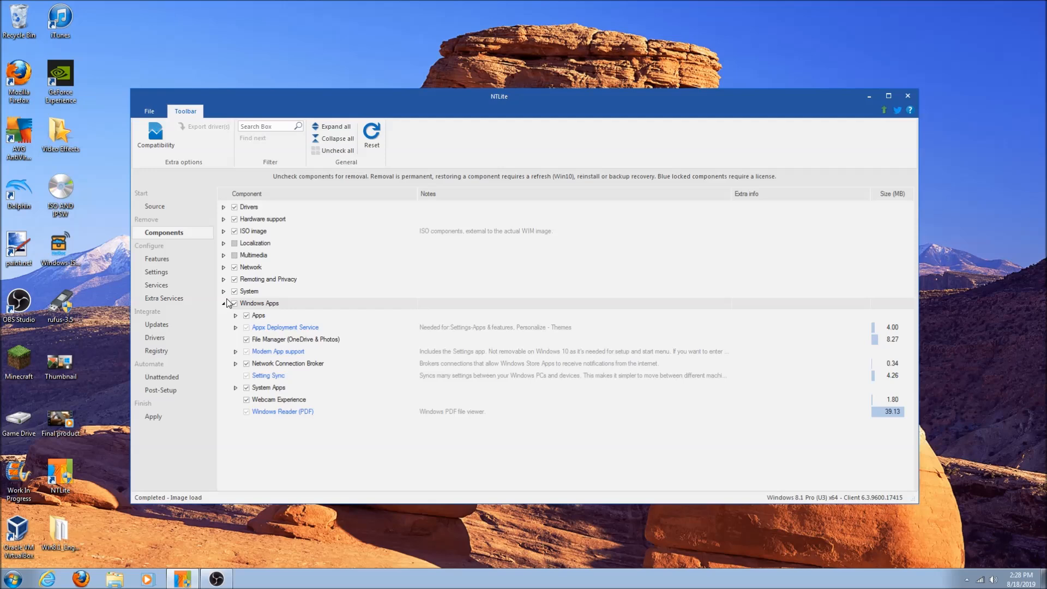
{"action": "left_click", "coordinate": [234, 303]}
{"action": "left_click", "coordinate": [236, 315]}
Step: Examine the bundled apps marked for removal, including the Bing apps, SkypeApp and the other entries under Apps
{"action": "scroll", "coordinate": [273, 343], "scroll_direction": "down", "scroll_amount": 5}
{"action": "scroll", "coordinate": [274, 342], "scroll_direction": "up", "scroll_amount": 3}
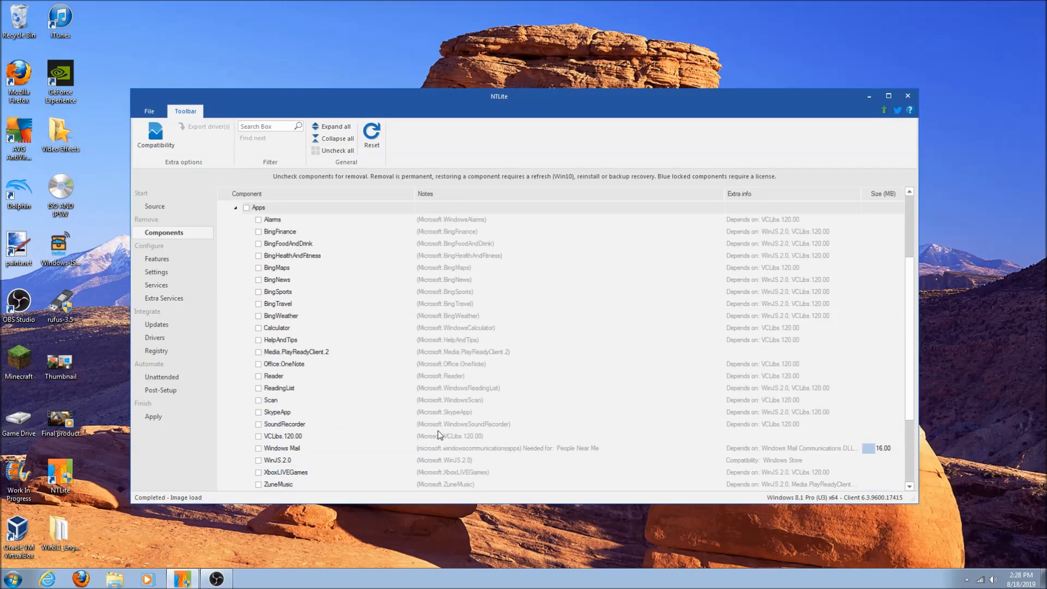
{"action": "left_click", "coordinate": [290, 235]}
{"action": "left_click", "coordinate": [294, 245]}
{"action": "left_click", "coordinate": [296, 258]}
{"action": "left_click", "coordinate": [300, 291]}
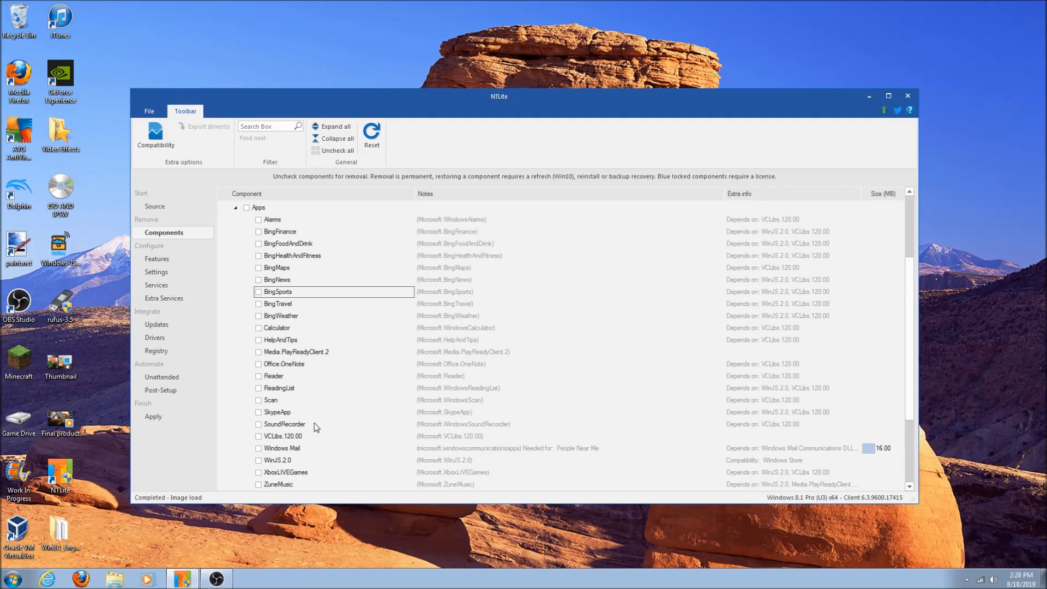
{"action": "left_click", "coordinate": [284, 412]}
{"action": "left_click", "coordinate": [300, 316]}
{"action": "scroll", "coordinate": [329, 328], "scroll_direction": "up", "scroll_amount": 3}
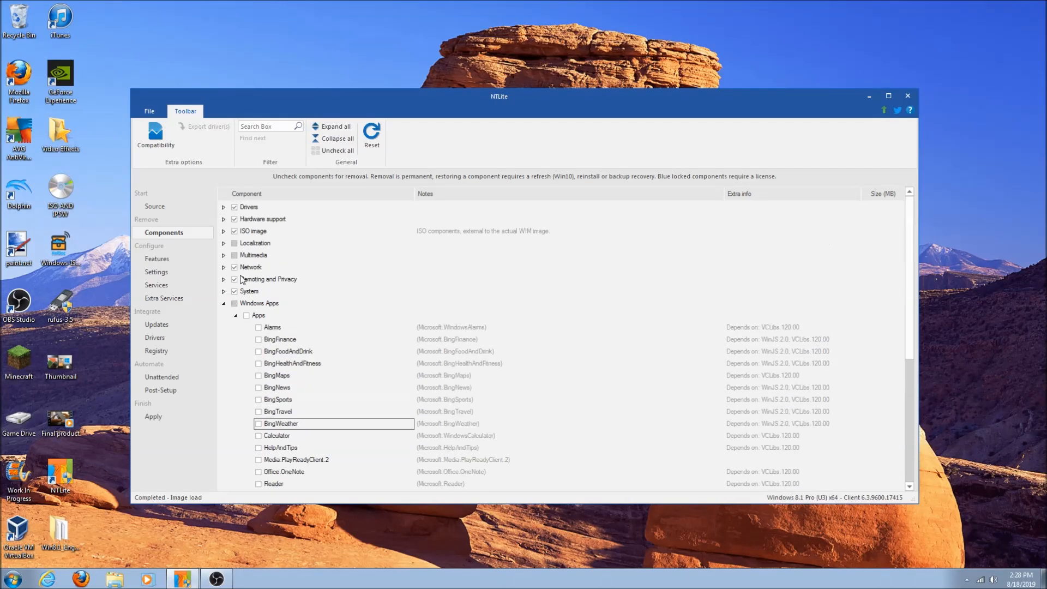
Step: Protect Windows Store from removal in the compatibility options
{"action": "left_click", "coordinate": [236, 316]}
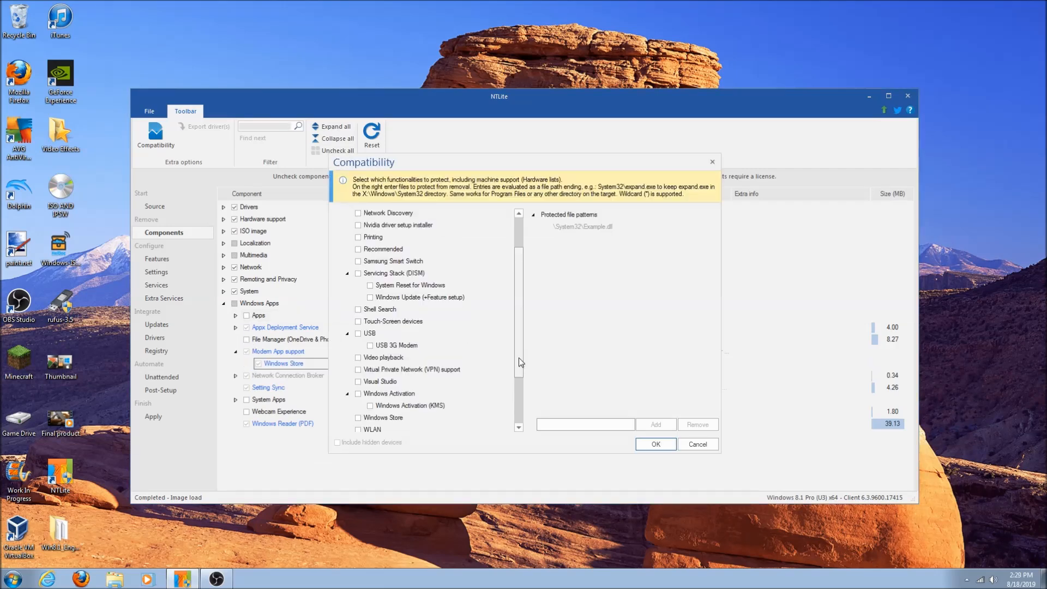
{"action": "left_click_drag", "start_coordinate": [519, 363], "coordinate": [519, 428]}
{"action": "left_click", "coordinate": [385, 341]}
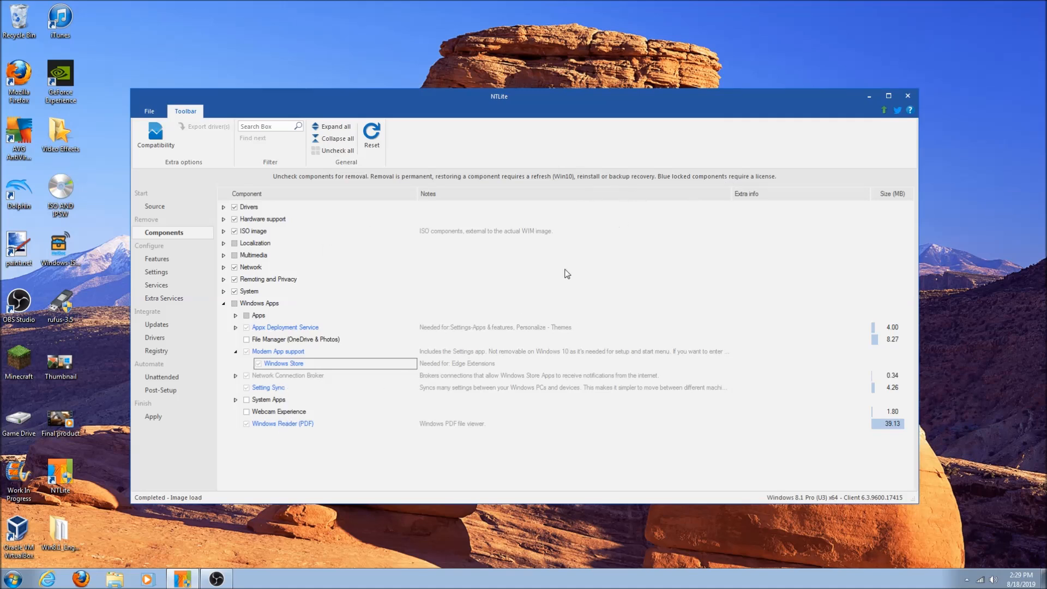
Step: Examine the remaining Windows Apps components, including Appx Deployment Service, File Manager (OneDrive & Photos), Modern App support and Windows Store
{"action": "left_click", "coordinate": [277, 327]}
{"action": "left_click", "coordinate": [305, 340]}
{"action": "left_click", "coordinate": [308, 351]}
{"action": "left_click", "coordinate": [304, 362]}
{"action": "left_click", "coordinate": [270, 352]}
{"action": "left_click", "coordinate": [296, 362]}
{"action": "left_click", "coordinate": [309, 356]}
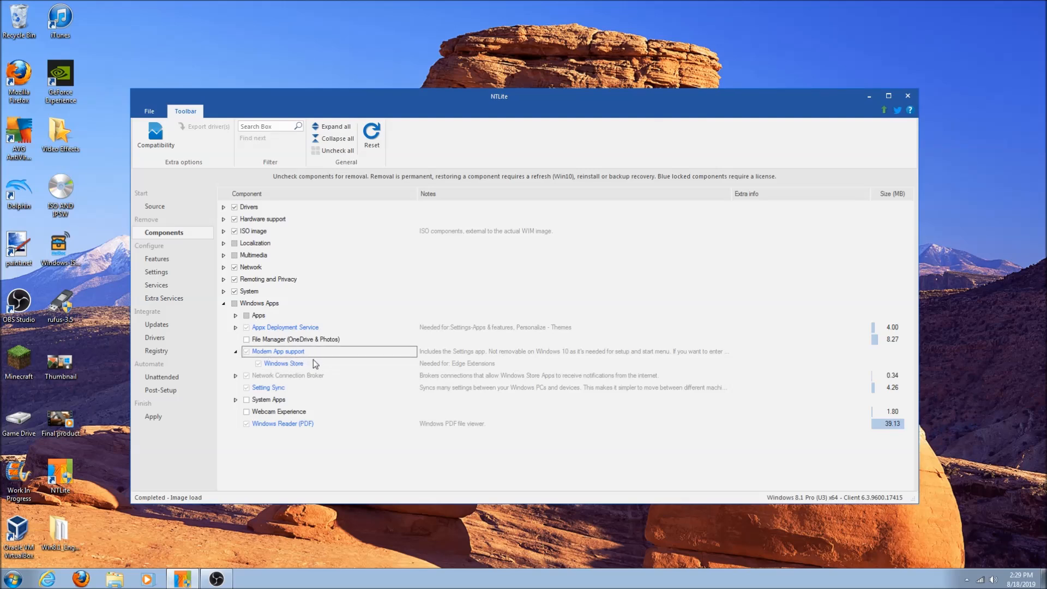
{"action": "left_click", "coordinate": [223, 304]}
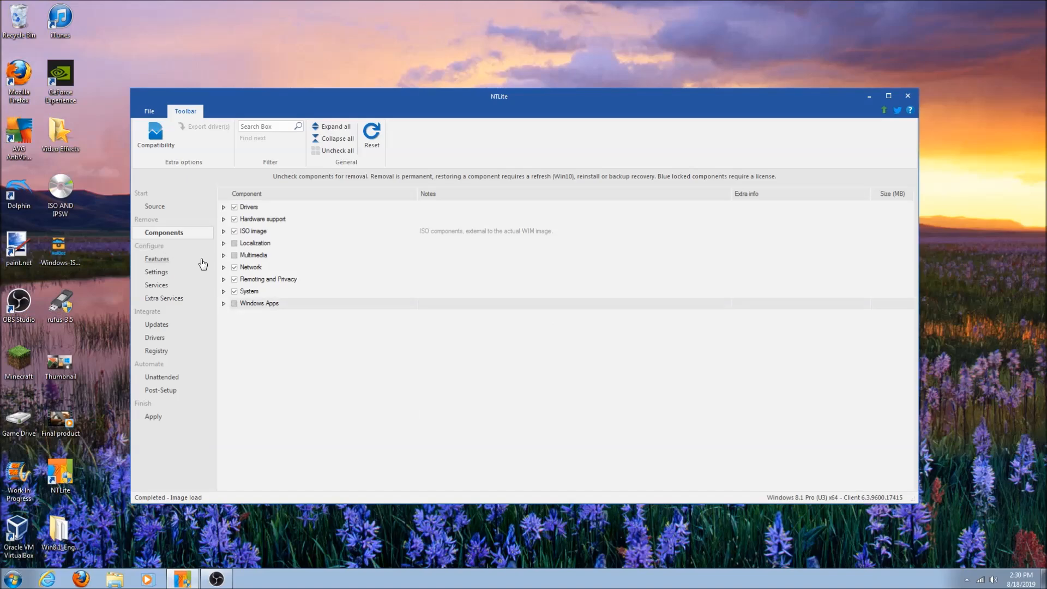
Step: Examine the list of Windows features that can be enabled or disabled in the image
{"action": "left_click", "coordinate": [156, 259]}
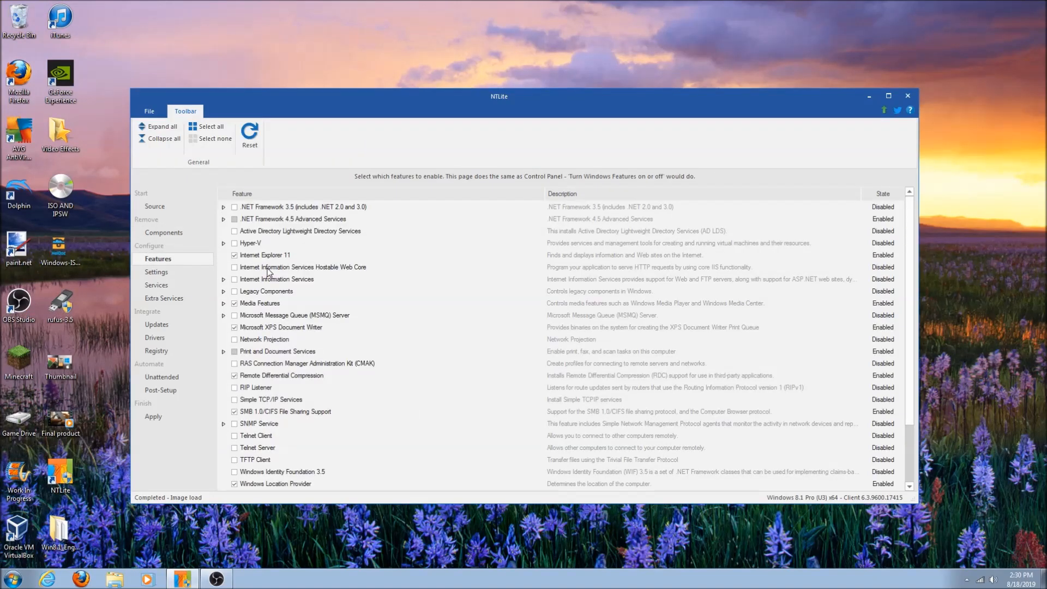
{"action": "scroll", "coordinate": [267, 271], "scroll_direction": "down", "scroll_amount": 2}
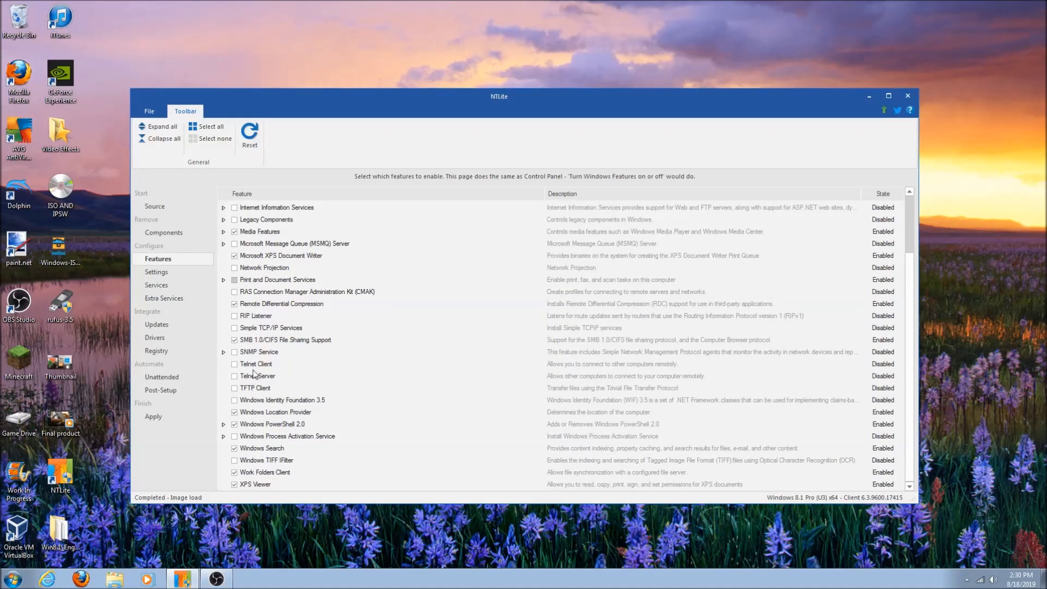
{"action": "scroll", "coordinate": [239, 316], "scroll_direction": "up", "scroll_amount": 1}
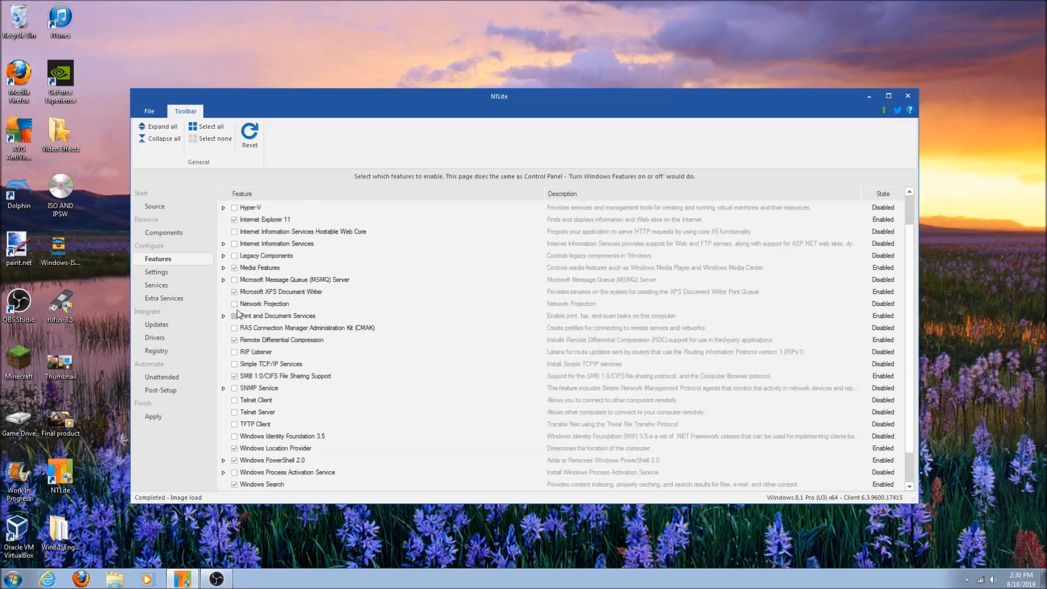
Step: Examine the Application compatibility, Crash control and Desktop groups of the image's Windows settings
{"action": "left_click", "coordinate": [167, 277]}
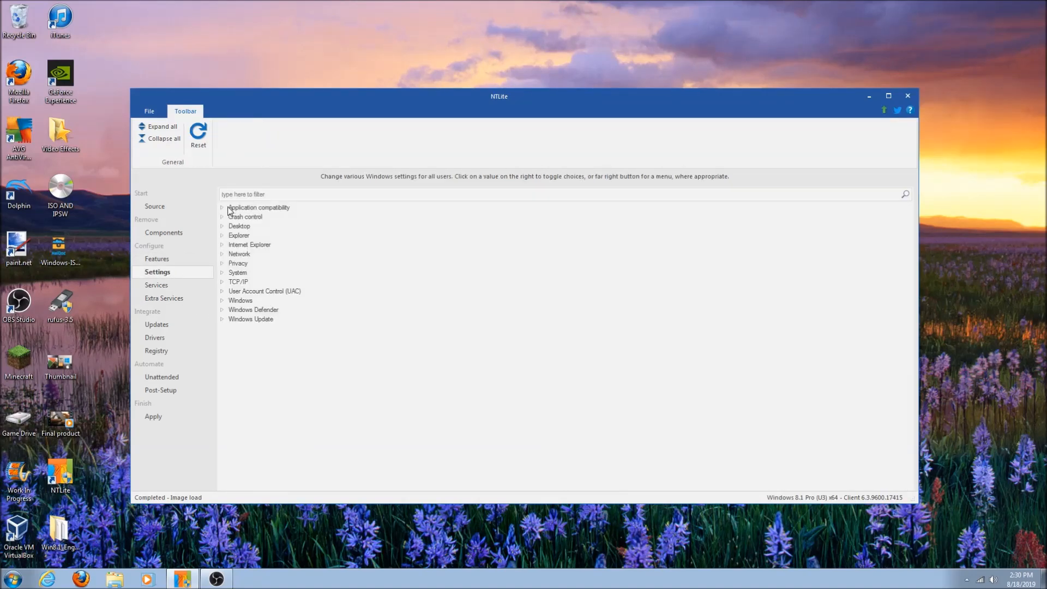
{"action": "left_click", "coordinate": [224, 207]}
{"action": "left_click", "coordinate": [224, 208]}
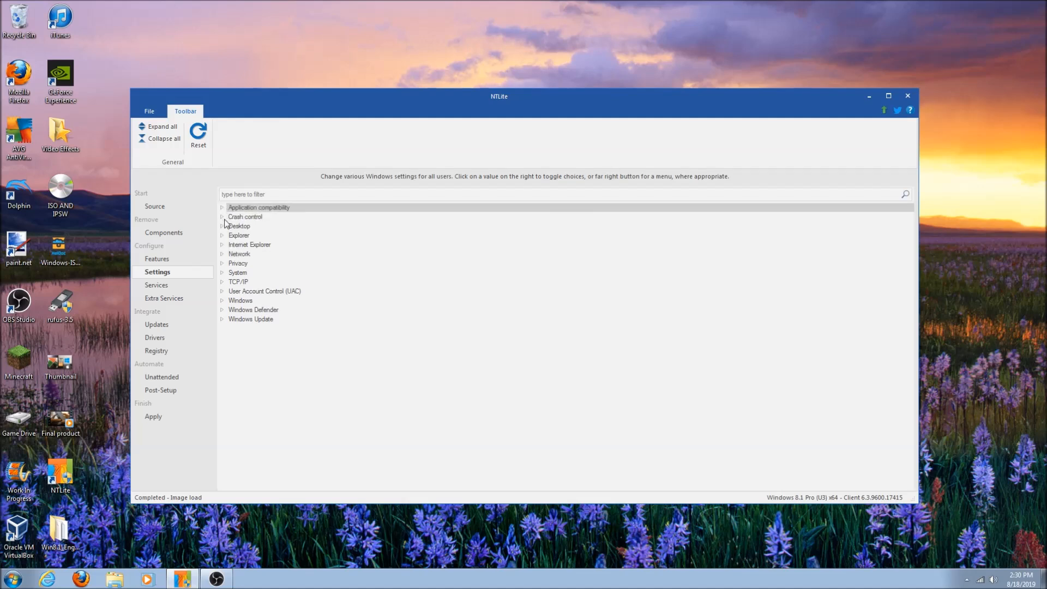
{"action": "left_click", "coordinate": [224, 217]}
{"action": "left_click", "coordinate": [223, 227]}
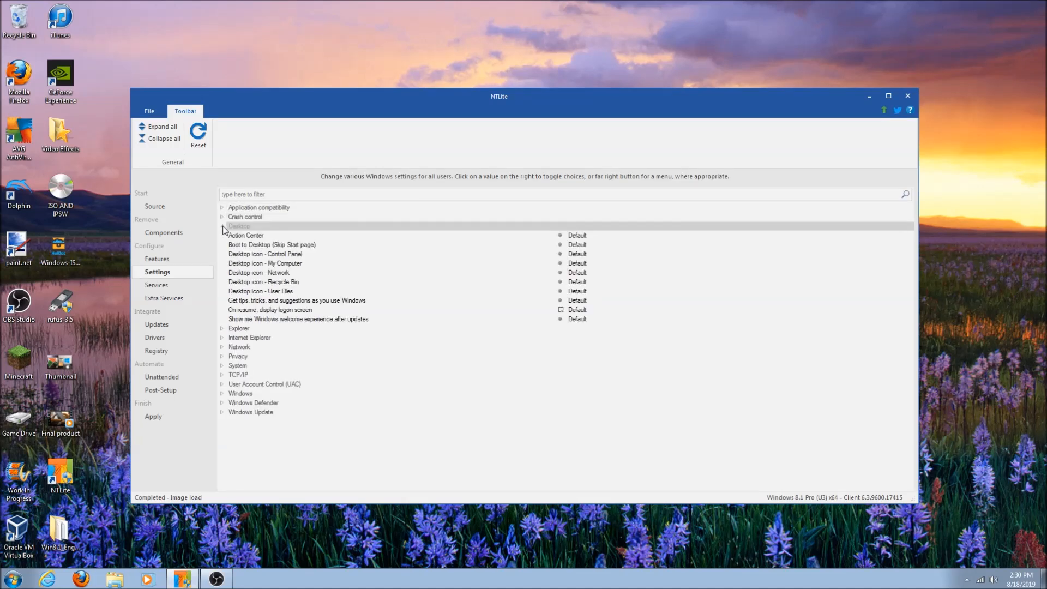
{"action": "left_click", "coordinate": [223, 227]}
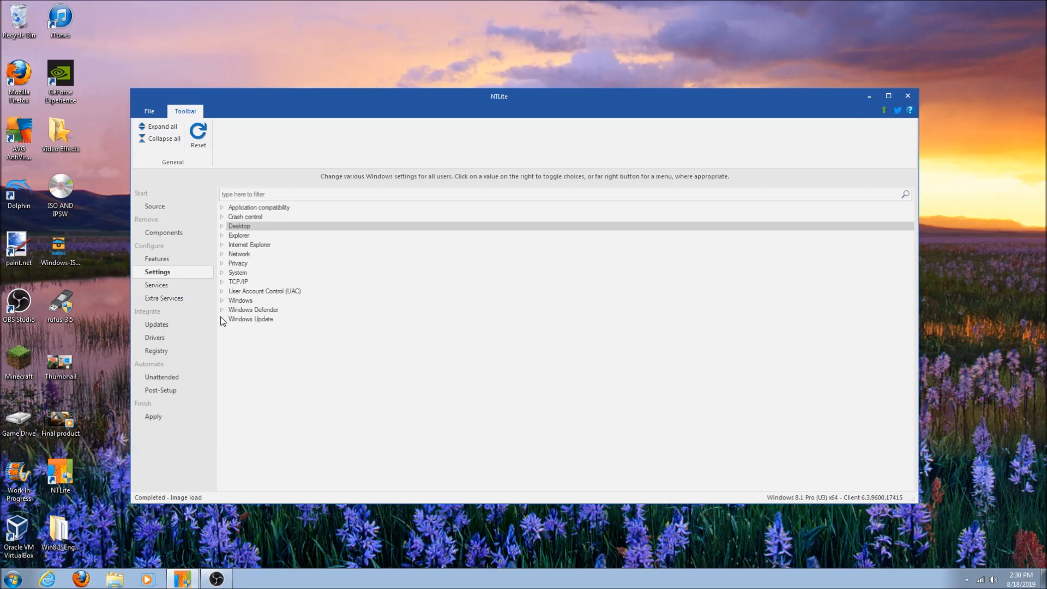
Step: In the Privacy settings, set Display last user name in logon screen to Disabled and change the Allow Telemetry level
{"action": "left_click", "coordinate": [223, 264]}
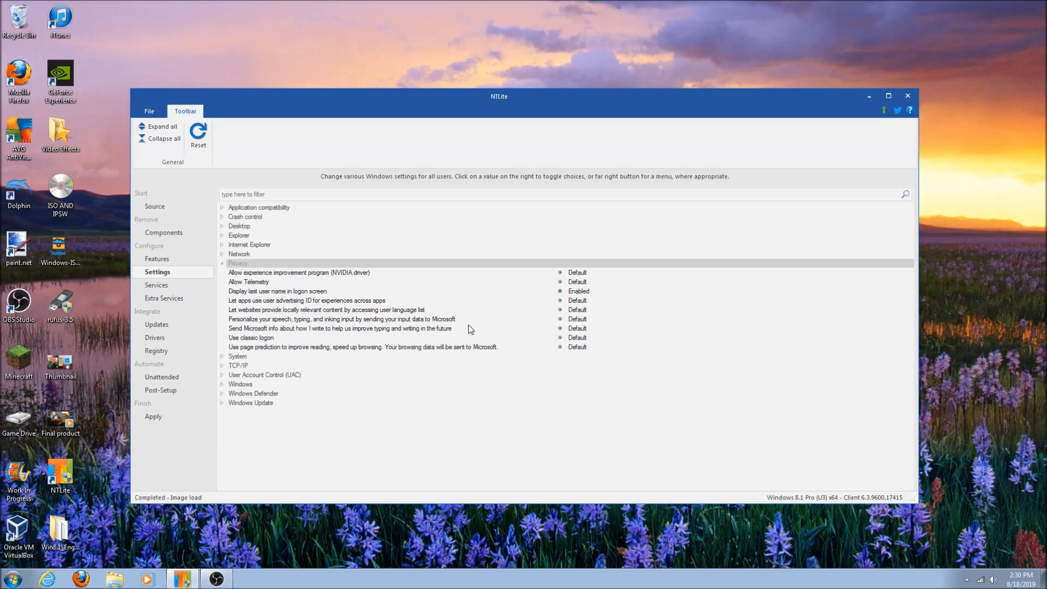
{"action": "left_click", "coordinate": [571, 291]}
{"action": "left_click", "coordinate": [572, 282]}
{"action": "left_click", "coordinate": [573, 282]}
{"action": "left_click", "coordinate": [573, 282]}
{"action": "left_click", "coordinate": [573, 282]}
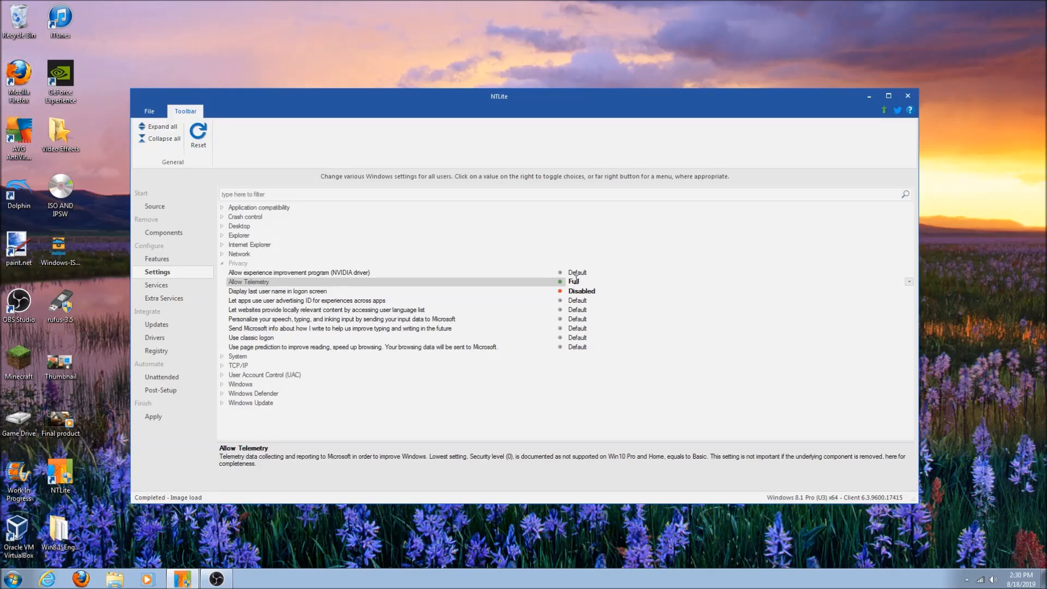
{"action": "left_click", "coordinate": [580, 282]}
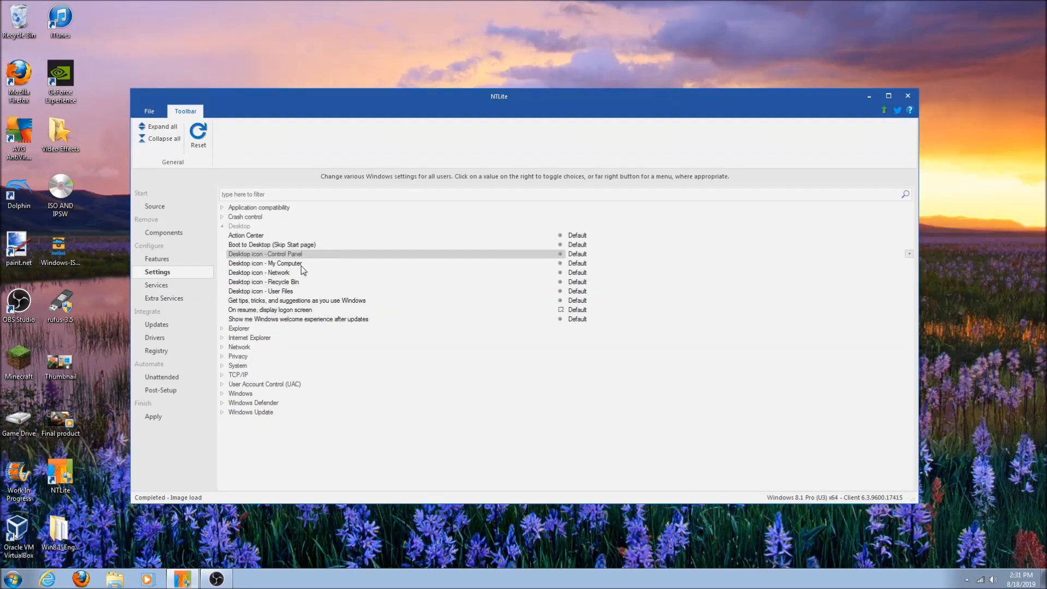
Step: Set Get tips, tricks, and suggestions as you use Windows to Disabled in the Desktop settings
{"action": "left_click", "coordinate": [291, 282]}
{"action": "left_click", "coordinate": [289, 291]}
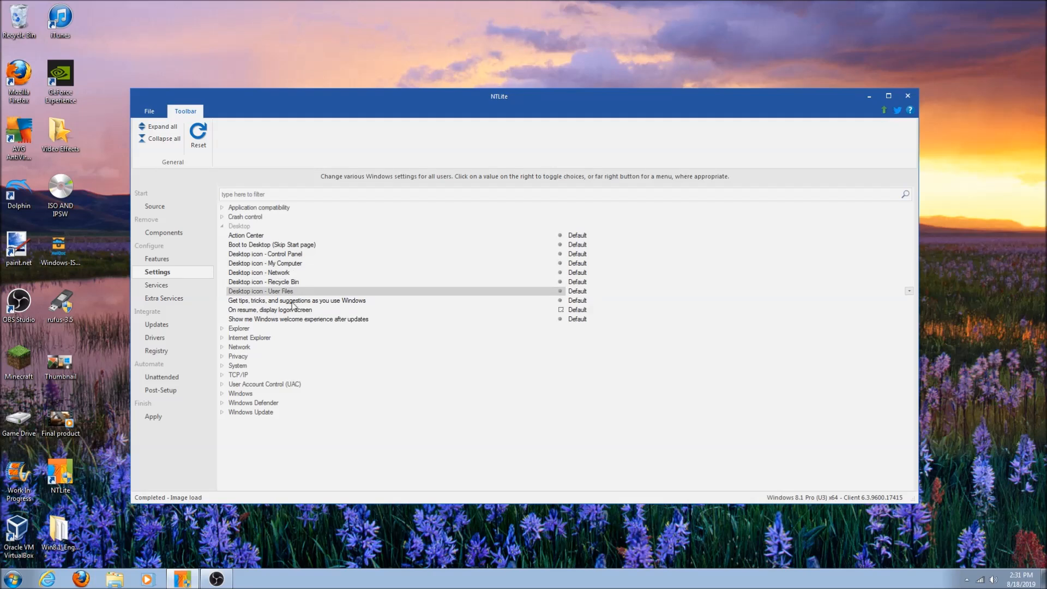
{"action": "left_click", "coordinate": [304, 302]}
{"action": "left_click", "coordinate": [570, 299]}
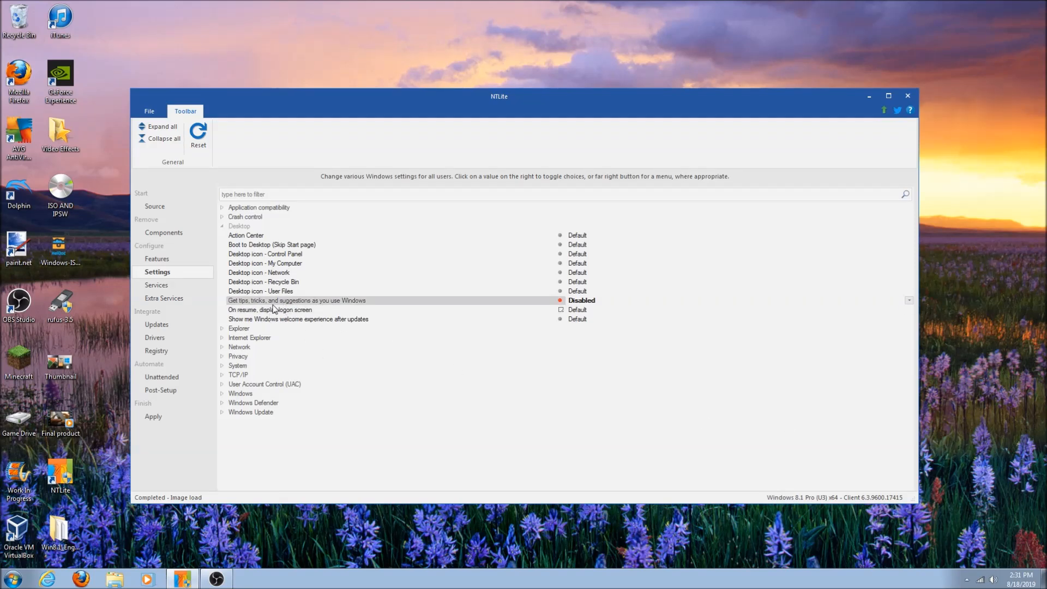
Step: Change the Show me Windows welcome experience after updates option in the Desktop settings and collapse the group
{"action": "left_click", "coordinate": [297, 311]}
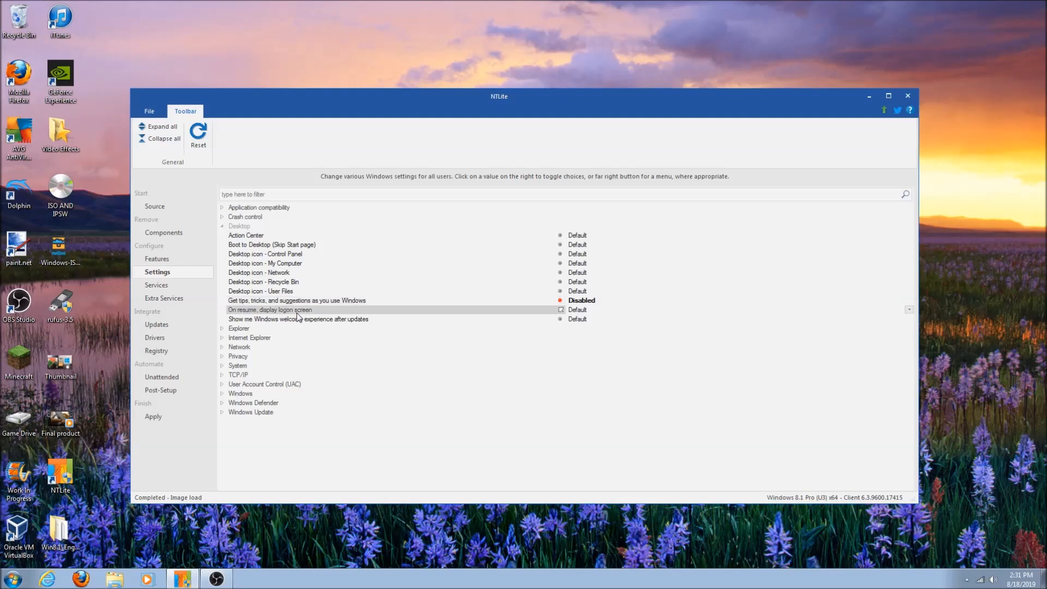
{"action": "left_click", "coordinate": [540, 321]}
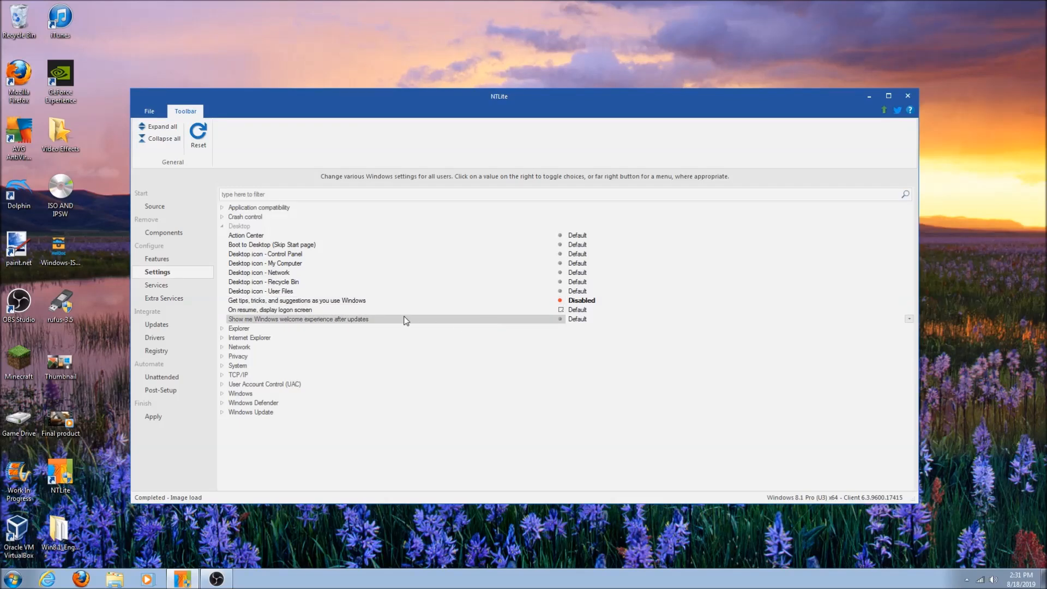
{"action": "left_click", "coordinate": [571, 320]}
{"action": "left_click", "coordinate": [580, 319]}
{"action": "left_click", "coordinate": [581, 318]}
{"action": "left_click", "coordinate": [222, 226]}
Step: Examine the Explorer settings, including the balloon tips and Command Prompt in directory context menus
{"action": "left_click", "coordinate": [221, 236]}
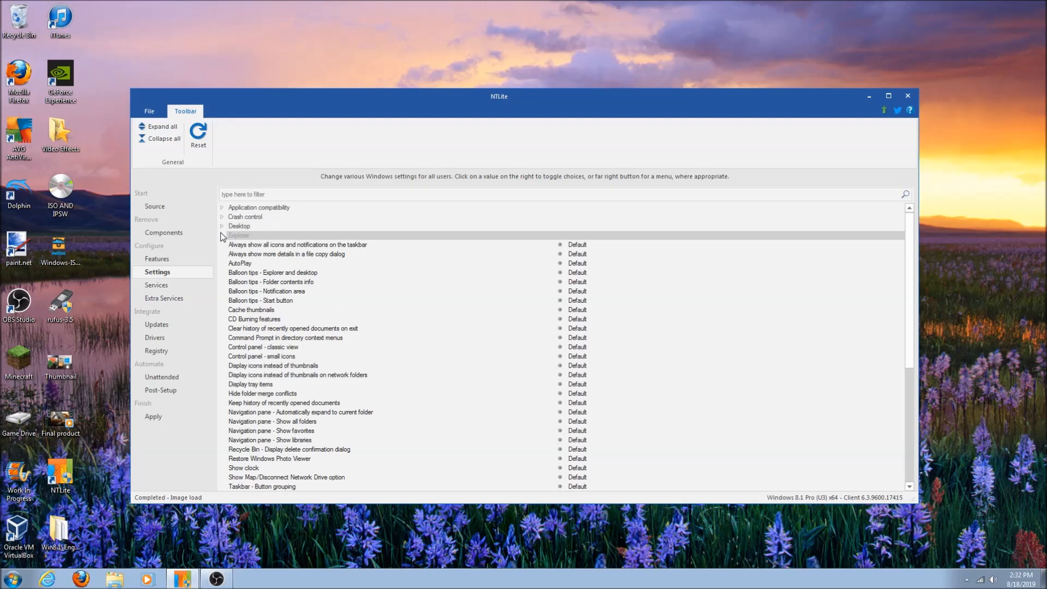
{"action": "scroll", "coordinate": [570, 311], "scroll_direction": "down", "scroll_amount": 2}
{"action": "scroll", "coordinate": [508, 395], "scroll_direction": "down", "scroll_amount": 5}
{"action": "scroll", "coordinate": [499, 409], "scroll_direction": "up", "scroll_amount": 5}
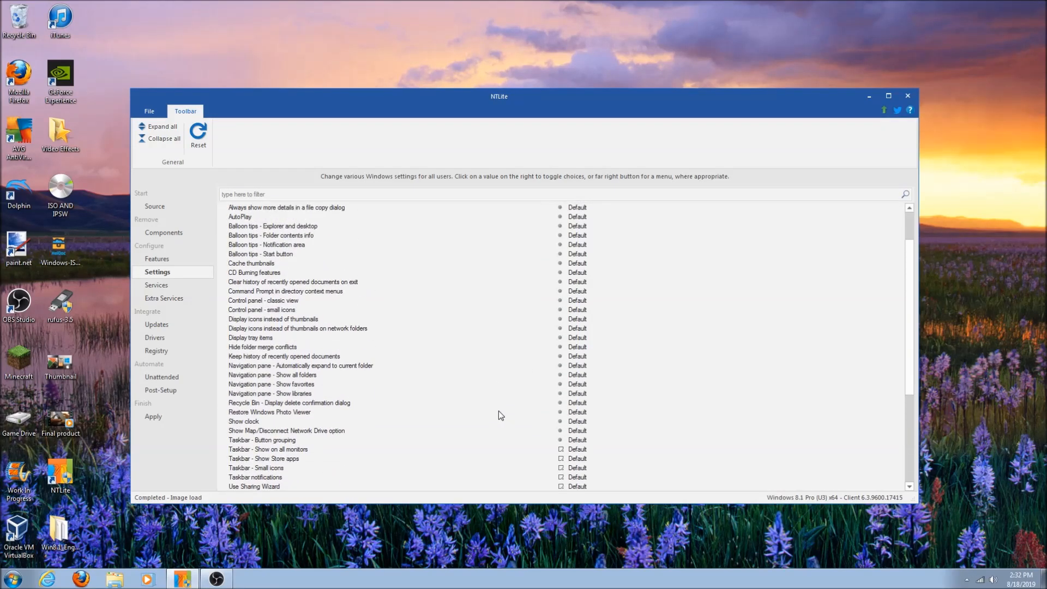
{"action": "scroll", "coordinate": [499, 410], "scroll_direction": "up", "scroll_amount": 2}
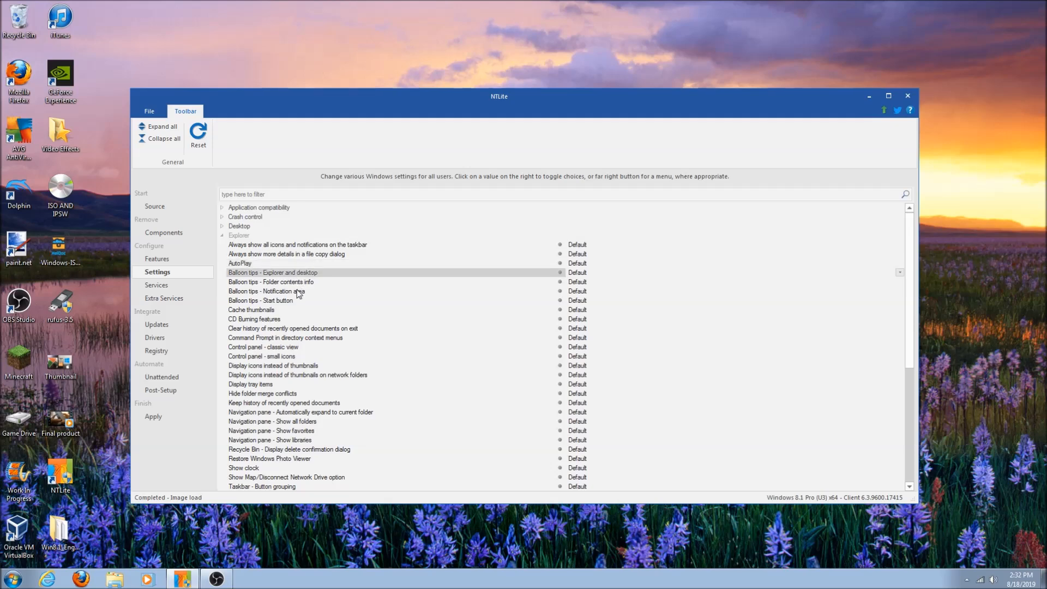
{"action": "left_click", "coordinate": [285, 338]}
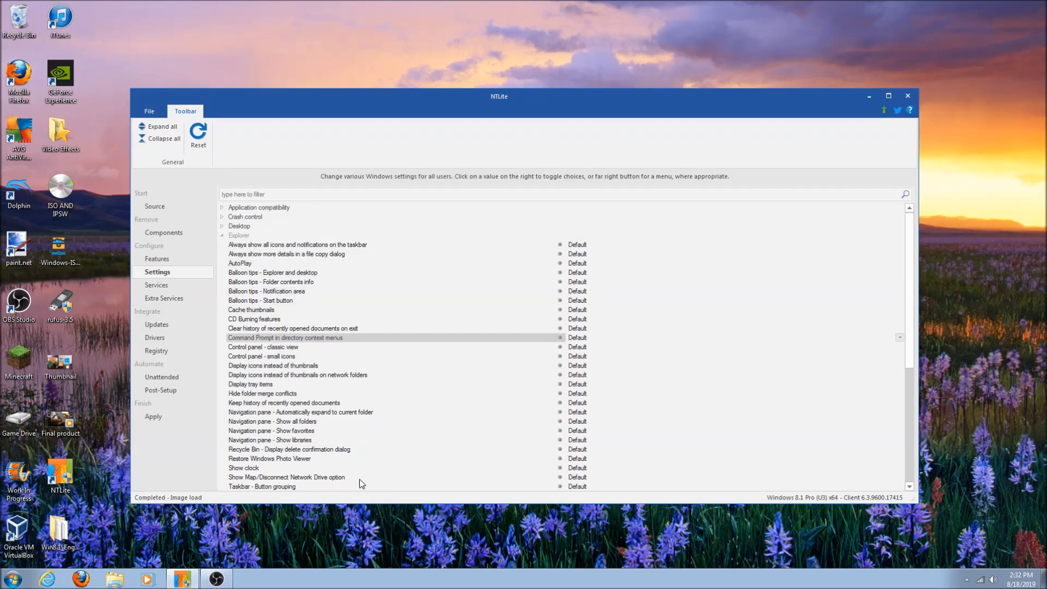
Step: Set Restore Windows Photo Viewer to Enabled in the Explorer settings
{"action": "left_click", "coordinate": [270, 459]}
{"action": "scroll", "coordinate": [269, 437], "scroll_direction": "down", "scroll_amount": 9}
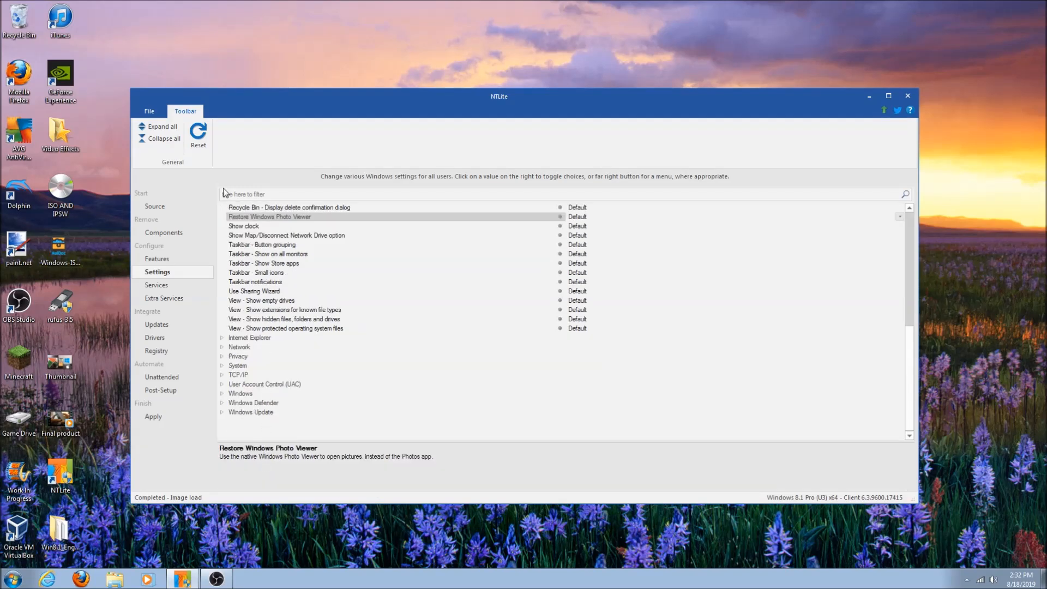
{"action": "scroll", "coordinate": [280, 308], "scroll_direction": "up", "scroll_amount": 3}
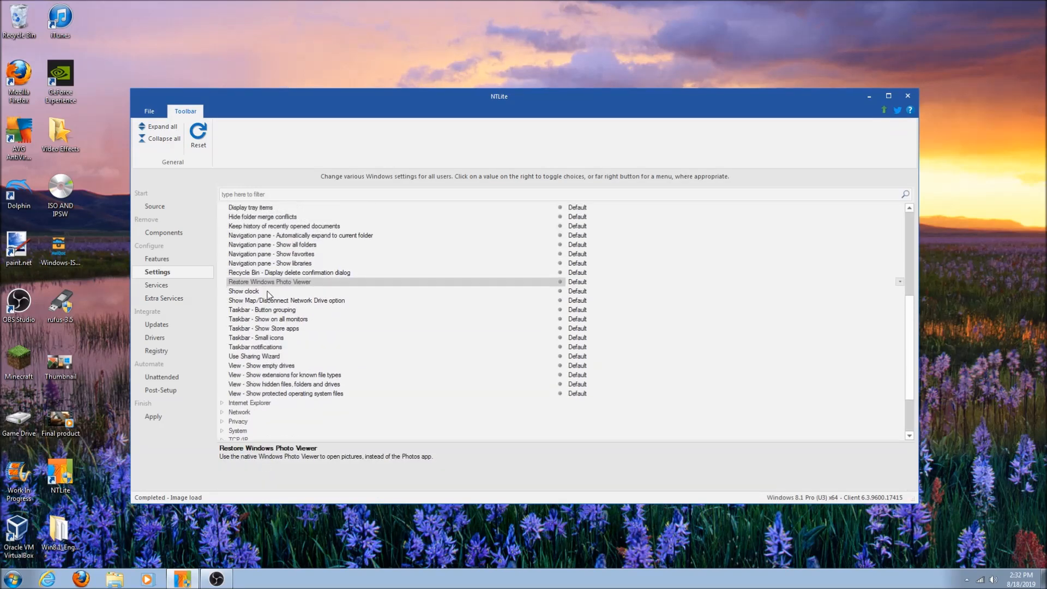
{"action": "left_click", "coordinate": [582, 310]}
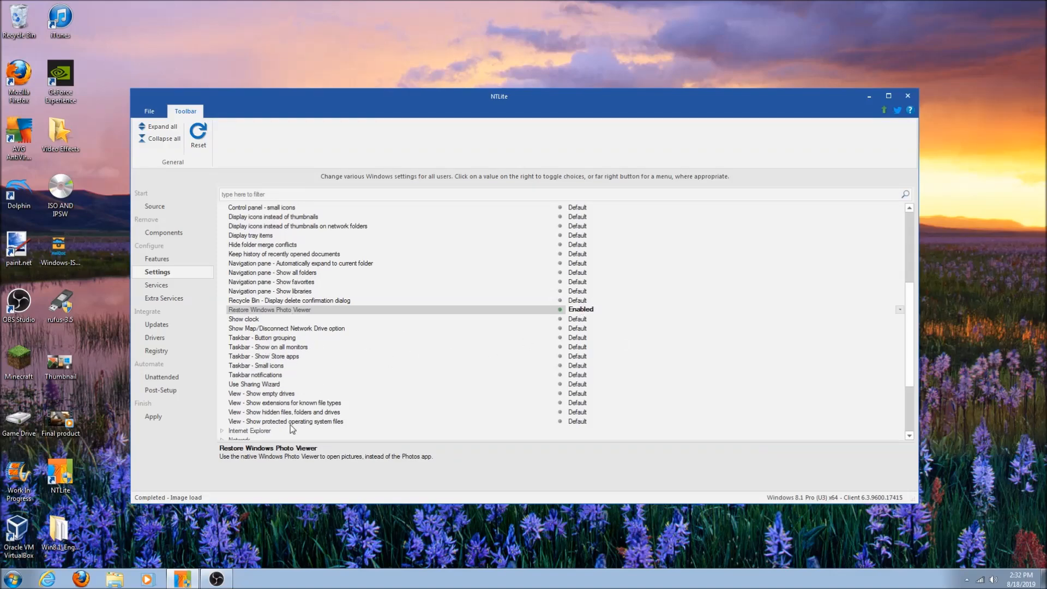
Step: Set Taskbar - Show Store apps to Disabled in the Explorer settings
{"action": "left_click", "coordinate": [288, 337]}
{"action": "left_click", "coordinate": [289, 356]}
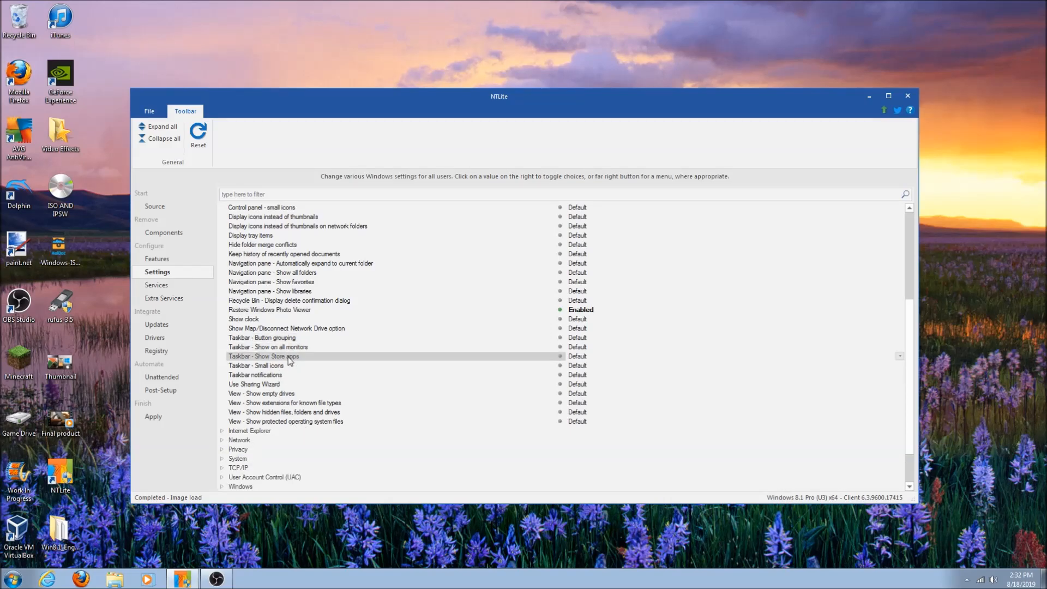
{"action": "left_click", "coordinate": [577, 357]}
{"action": "left_click", "coordinate": [268, 367]}
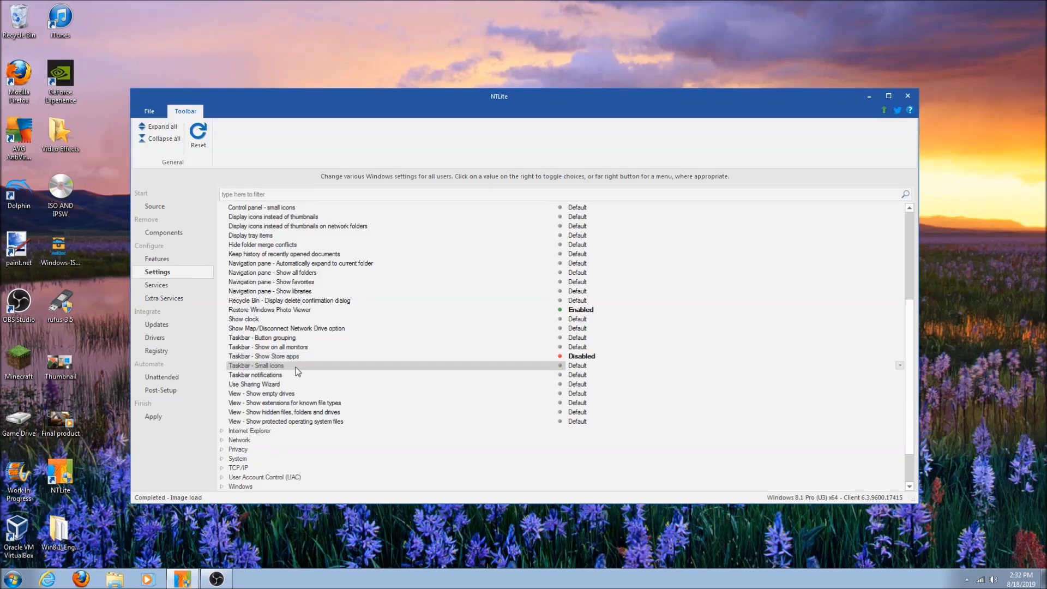
{"action": "left_click", "coordinate": [271, 348]}
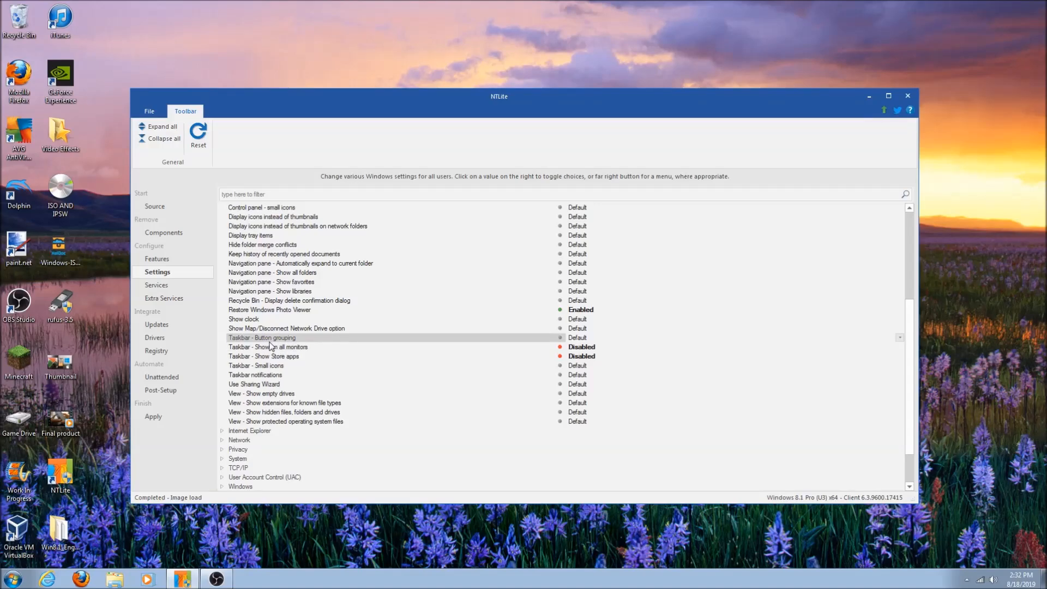
{"action": "left_click", "coordinate": [271, 349]}
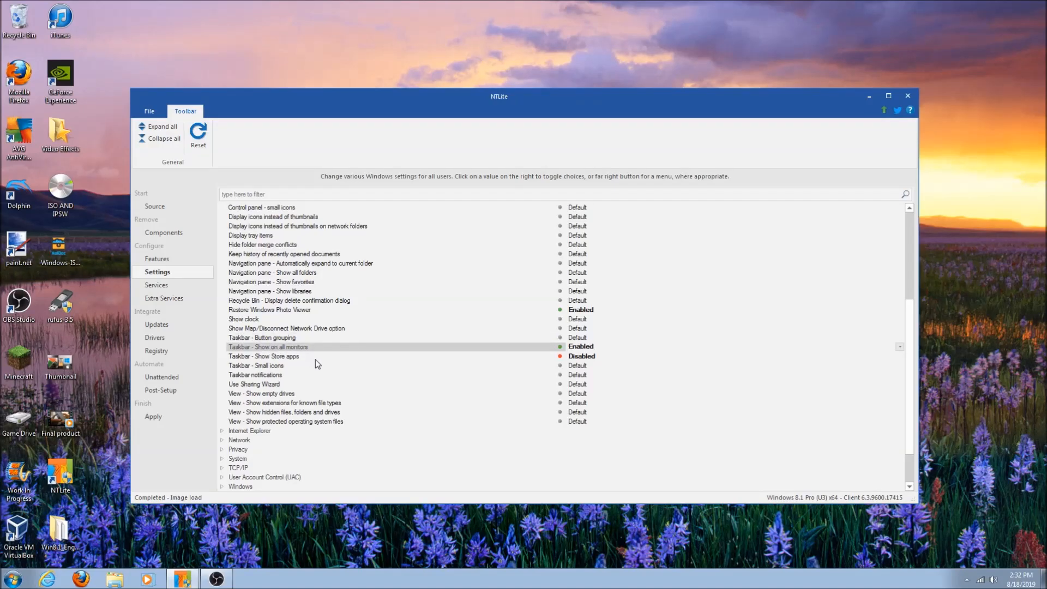
{"action": "left_click", "coordinate": [307, 349]}
Step: Collapse the Explorer group and look through the Internet Explorer and Network settings, leaving both groups collapsed
{"action": "scroll", "coordinate": [286, 352], "scroll_direction": "up", "scroll_amount": 4}
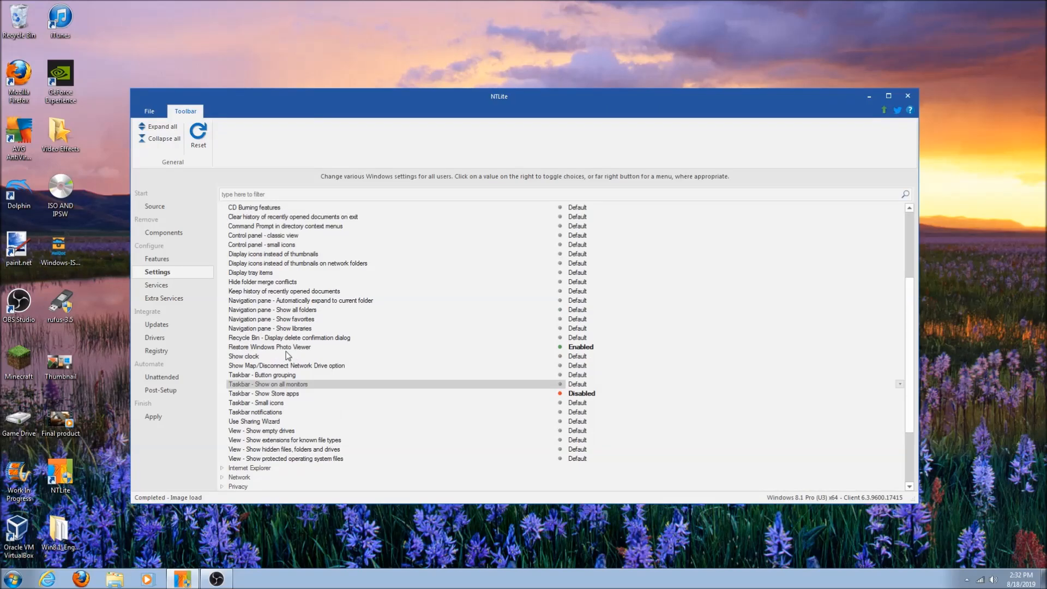
{"action": "scroll", "coordinate": [284, 352], "scroll_direction": "up", "scroll_amount": 2}
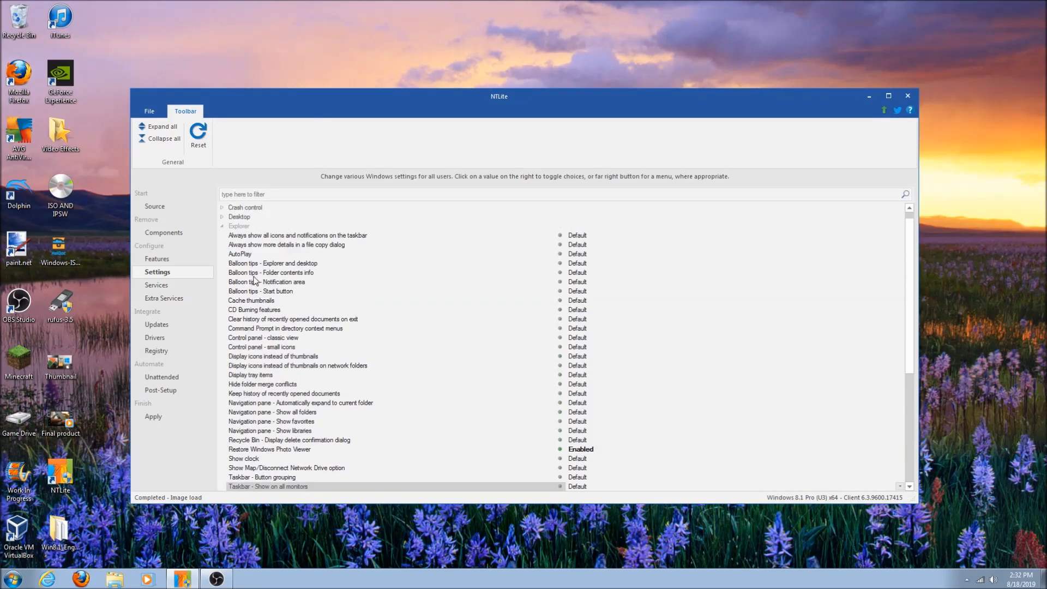
{"action": "left_click", "coordinate": [223, 227]}
{"action": "left_click", "coordinate": [223, 226]}
{"action": "left_click", "coordinate": [223, 226]}
{"action": "left_click", "coordinate": [223, 236]}
{"action": "left_click", "coordinate": [223, 236]}
{"action": "left_click", "coordinate": [223, 245]}
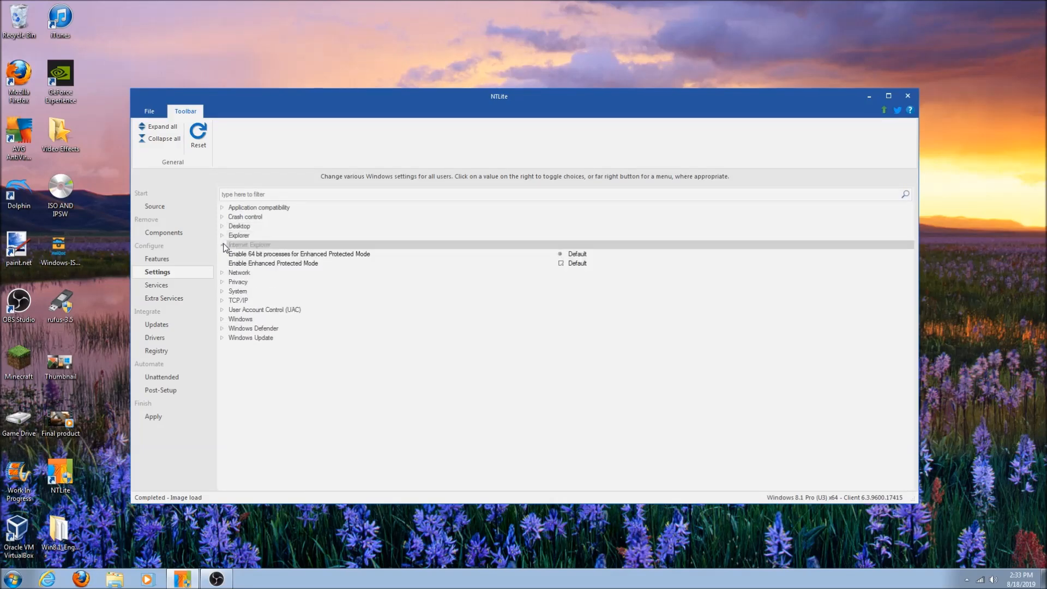
{"action": "left_click", "coordinate": [223, 245]}
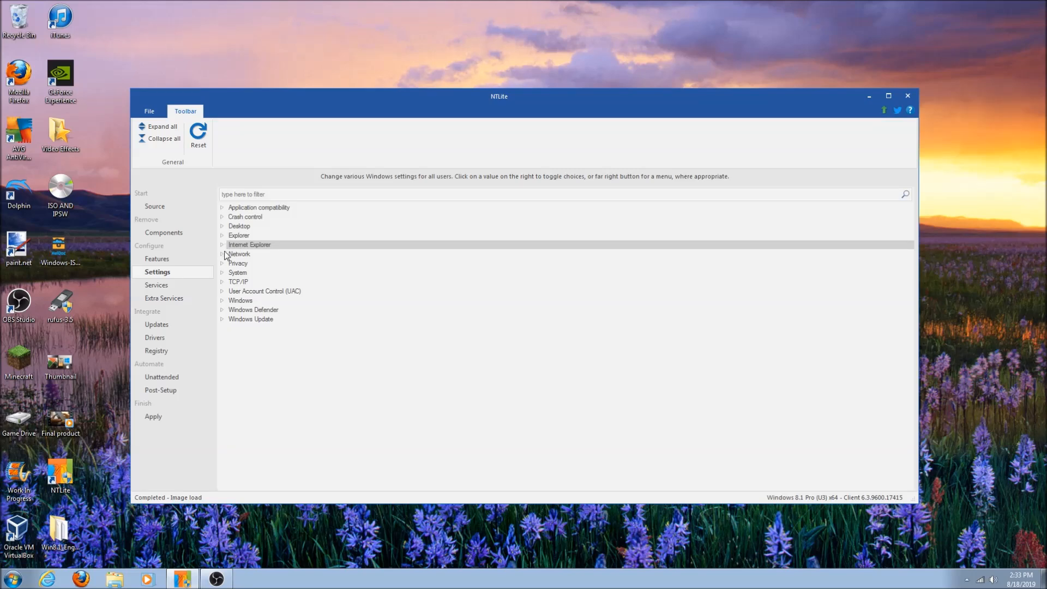
{"action": "left_click", "coordinate": [223, 262]}
{"action": "left_click", "coordinate": [223, 263]}
{"action": "left_click", "coordinate": [222, 256]}
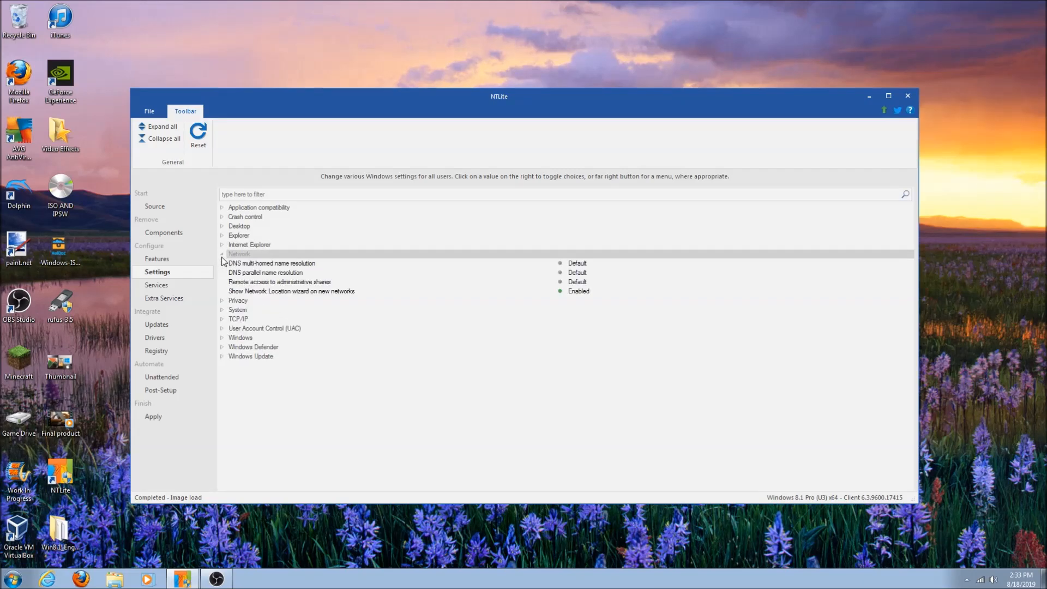
{"action": "left_click", "coordinate": [222, 255]}
Step: Disable the app advertising ID, the speech, typing and inking personalization, and sending Microsoft writing info in the Privacy settings, and collapse the group
{"action": "left_click", "coordinate": [222, 263]}
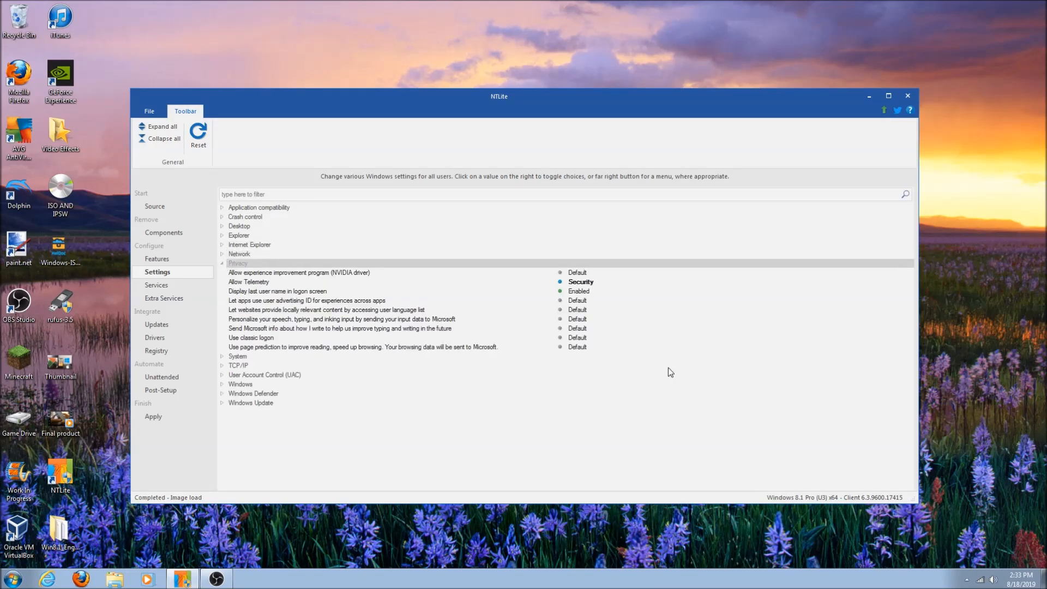
{"action": "left_click", "coordinate": [578, 301]}
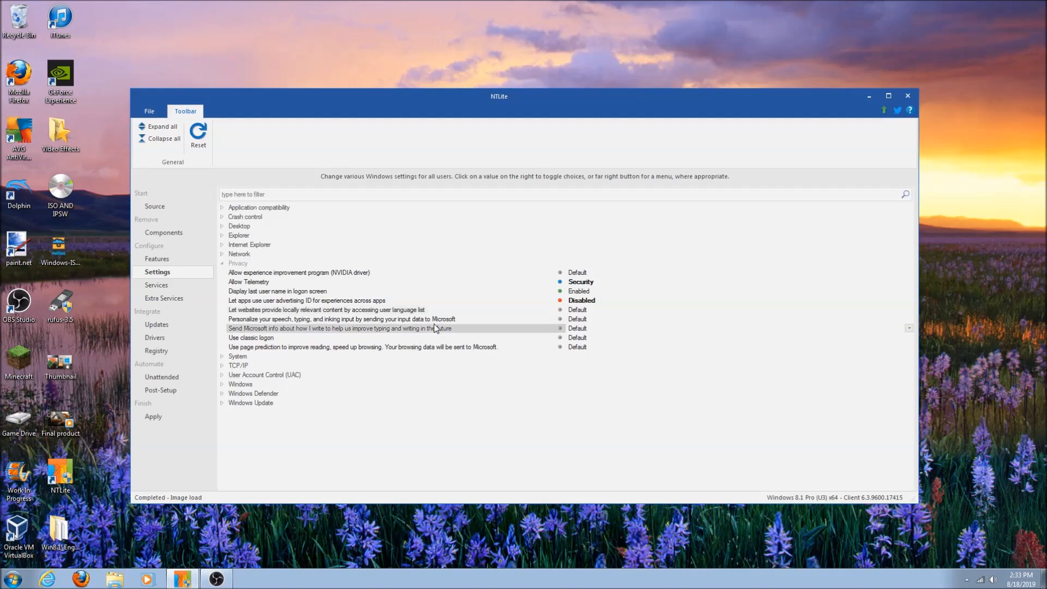
{"action": "left_click", "coordinate": [577, 319]}
{"action": "left_click", "coordinate": [582, 329]}
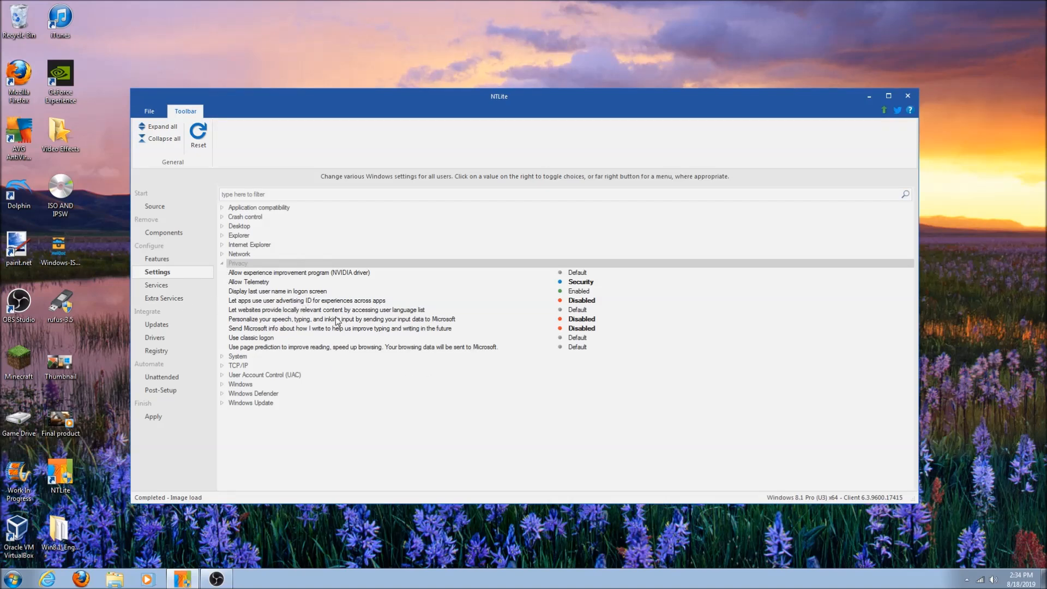
{"action": "left_click", "coordinate": [222, 264]}
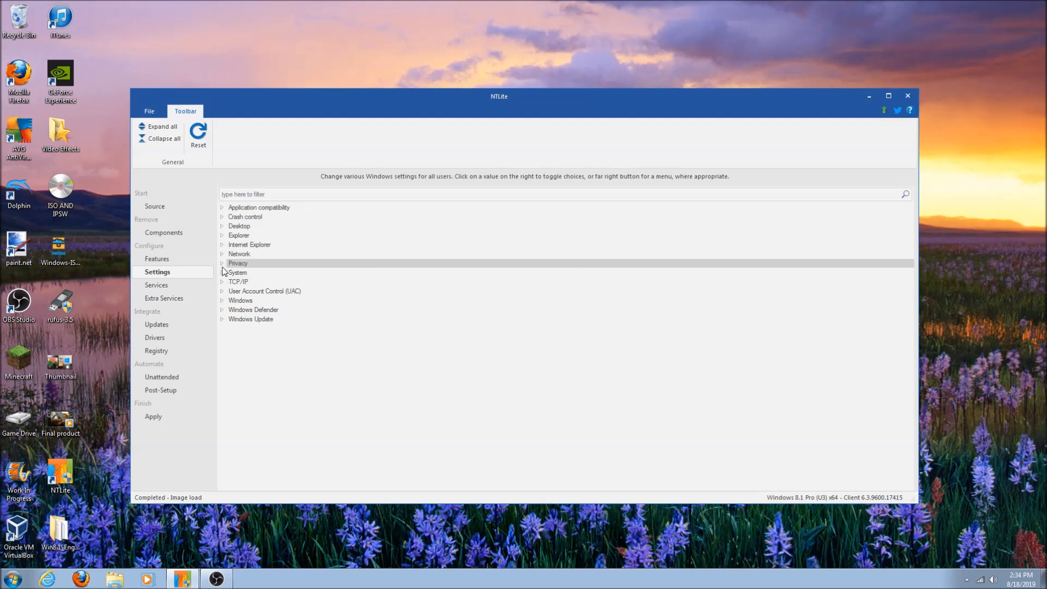
{"action": "left_click", "coordinate": [222, 264]}
{"action": "left_click", "coordinate": [223, 264]}
Step: Set Display the lock screen and First-logon animation to Disabled in the System settings
{"action": "left_click", "coordinate": [223, 272]}
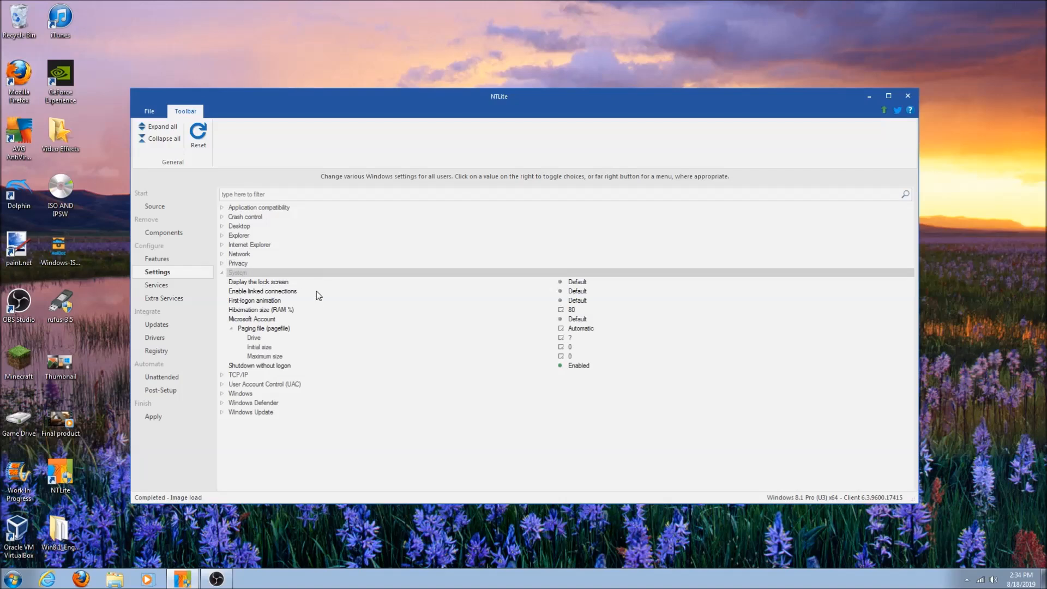
{"action": "left_click", "coordinate": [281, 284]}
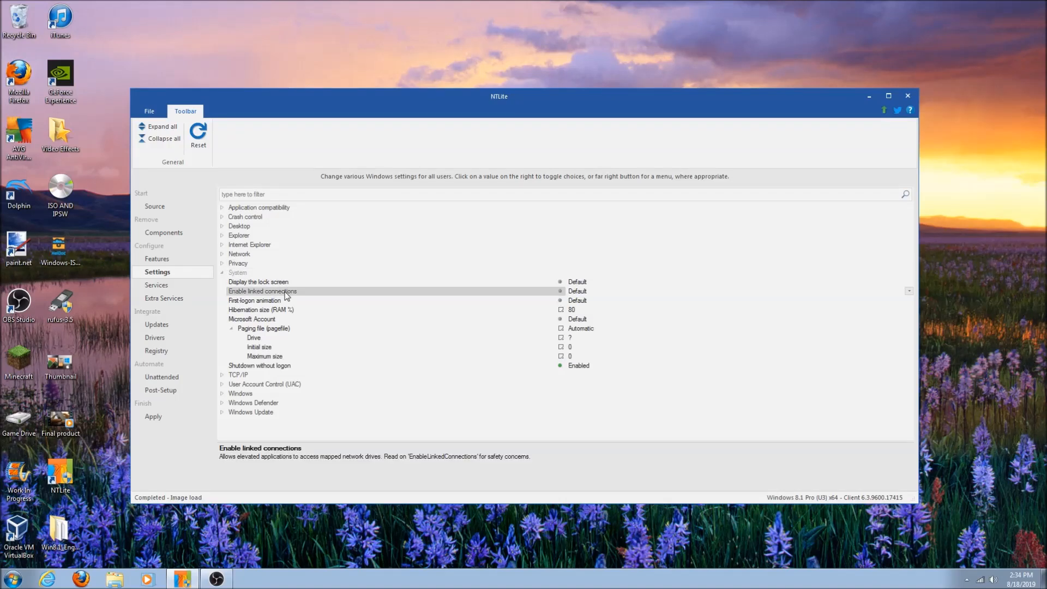
{"action": "left_click", "coordinate": [577, 282]}
{"action": "left_click", "coordinate": [578, 281]}
{"action": "left_click", "coordinate": [590, 284]}
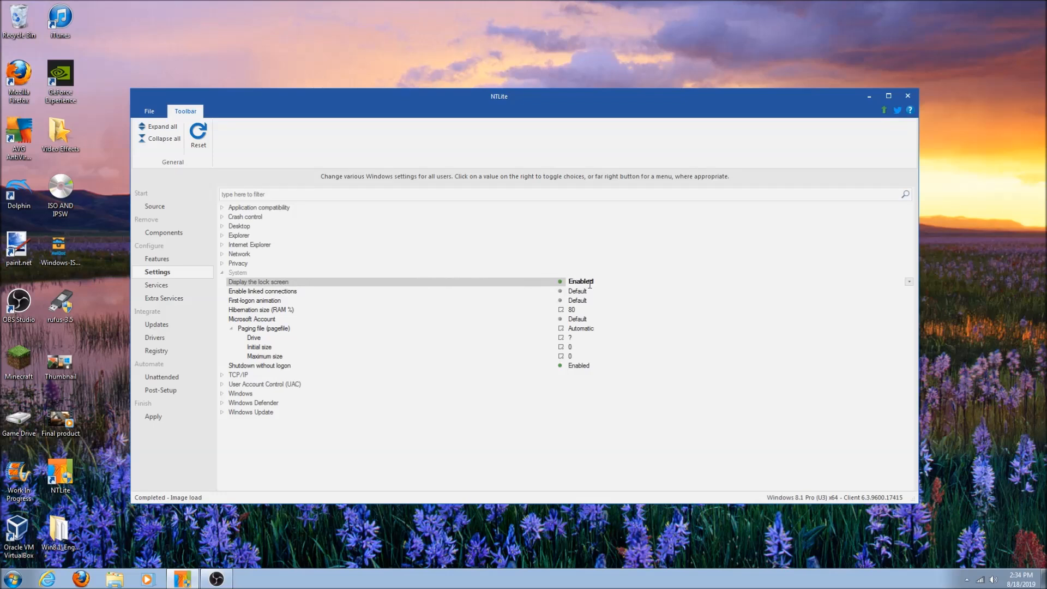
{"action": "left_click", "coordinate": [263, 300]}
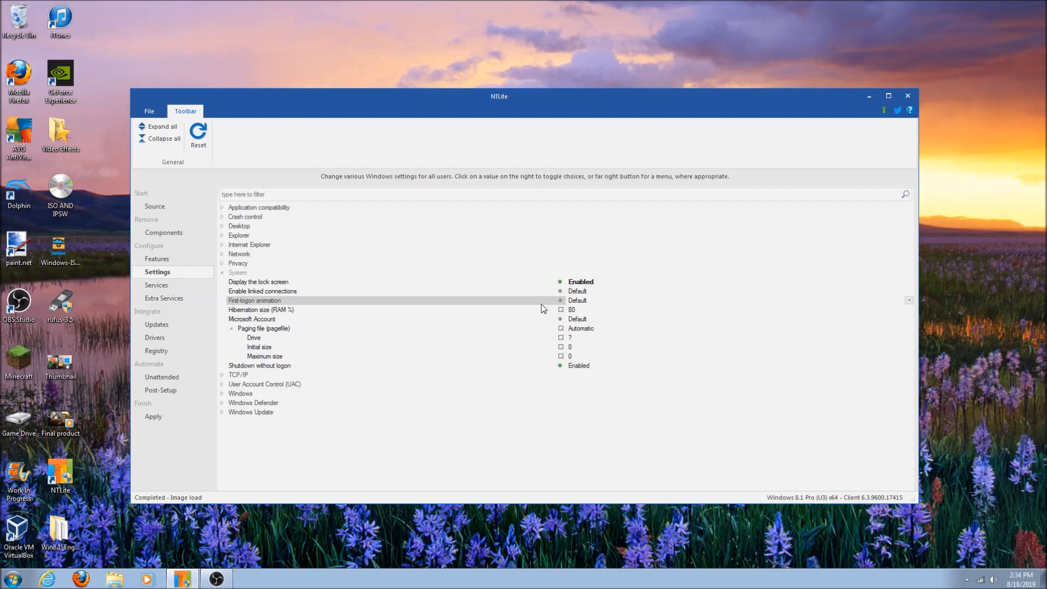
{"action": "left_click", "coordinate": [576, 300]}
{"action": "left_click", "coordinate": [594, 281]}
{"action": "left_click", "coordinate": [582, 282]}
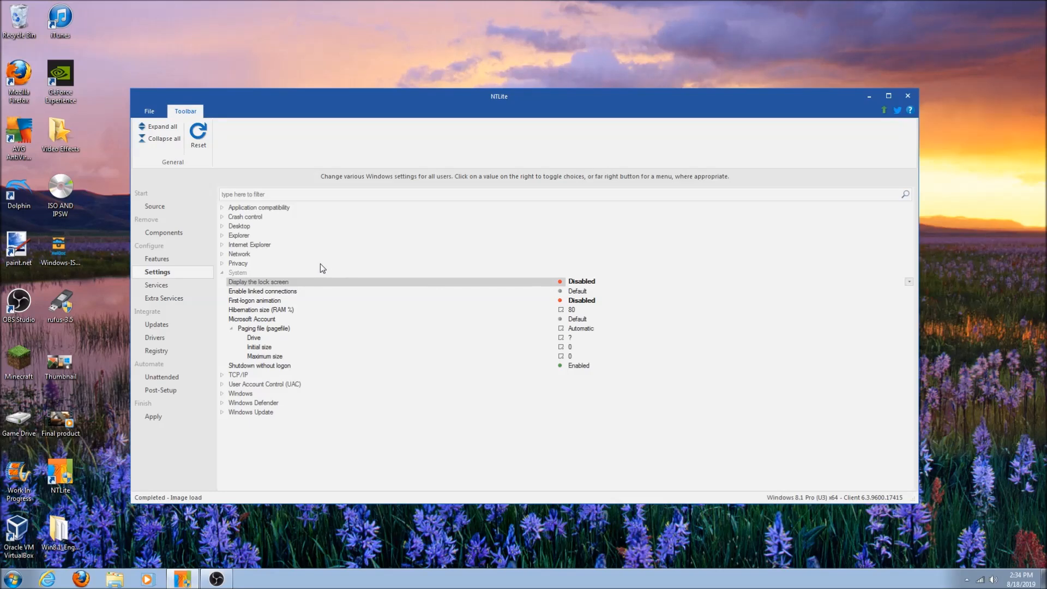
Step: Set Microsoft Account to Users can't add or log on with Microsoft accounts and collapse the System group
{"action": "left_click", "coordinate": [543, 319]}
{"action": "left_click", "coordinate": [576, 319]}
{"action": "left_click", "coordinate": [575, 319]}
{"action": "left_click", "coordinate": [574, 316]}
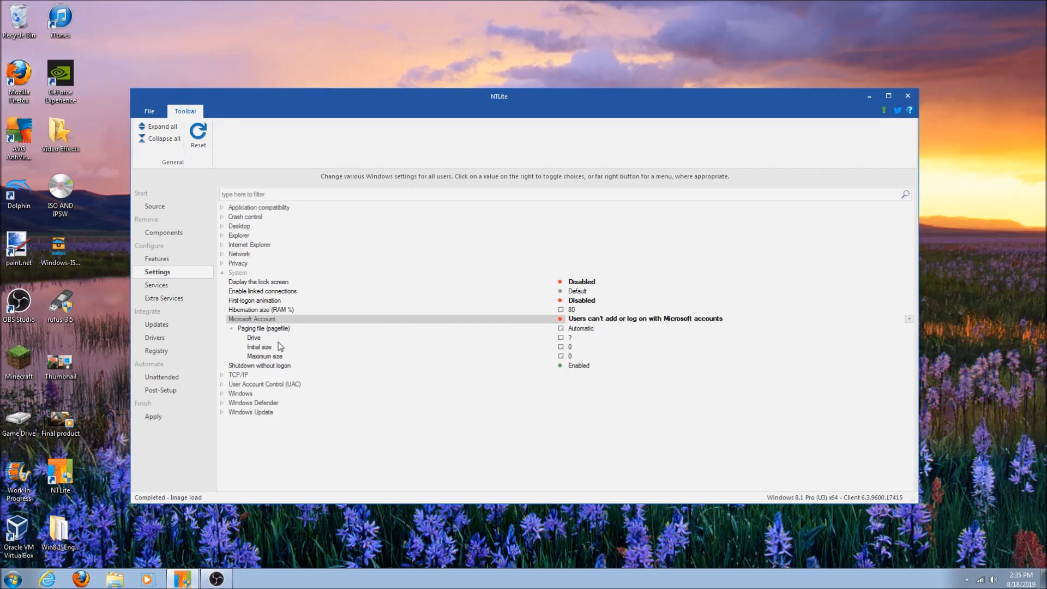
{"action": "left_click", "coordinate": [222, 273]}
Step: Look through the User Account Control (UAC) and Windows settings groups and collapse both
{"action": "left_click", "coordinate": [220, 291]}
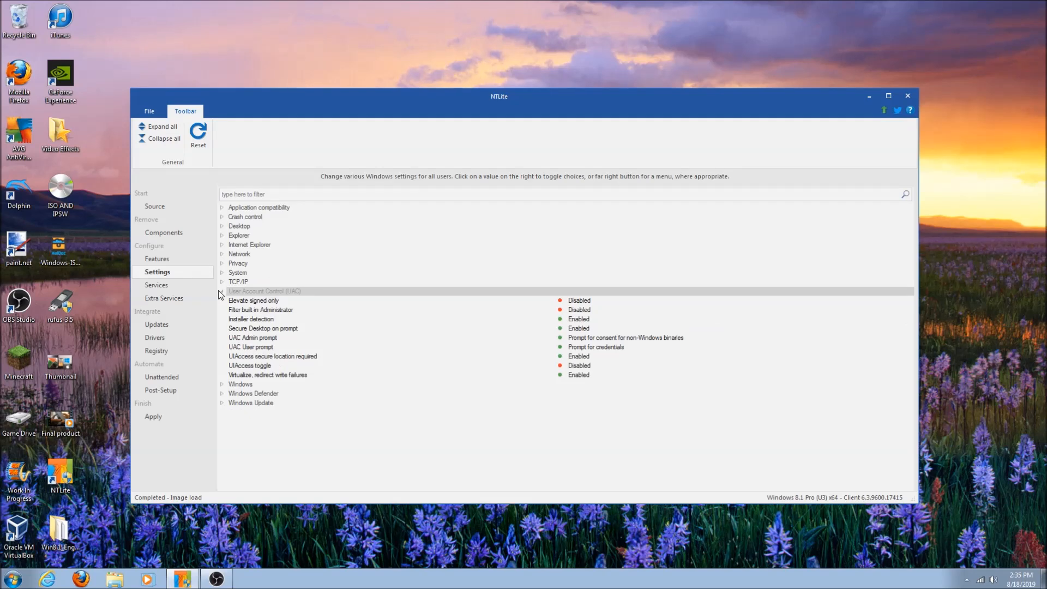
{"action": "left_click", "coordinate": [223, 292]}
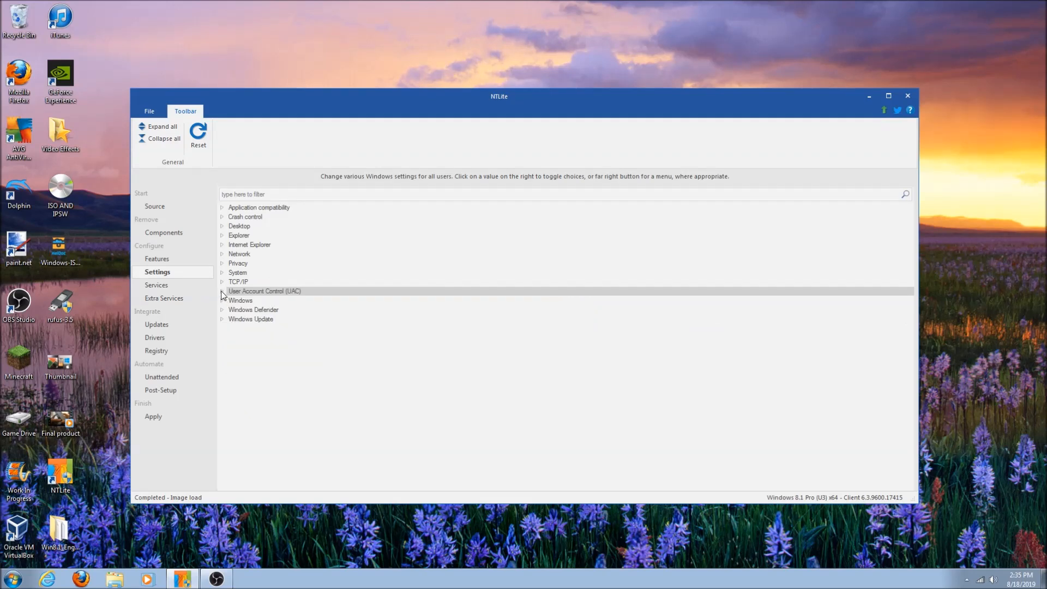
{"action": "left_click", "coordinate": [223, 299]}
{"action": "left_click", "coordinate": [224, 301]}
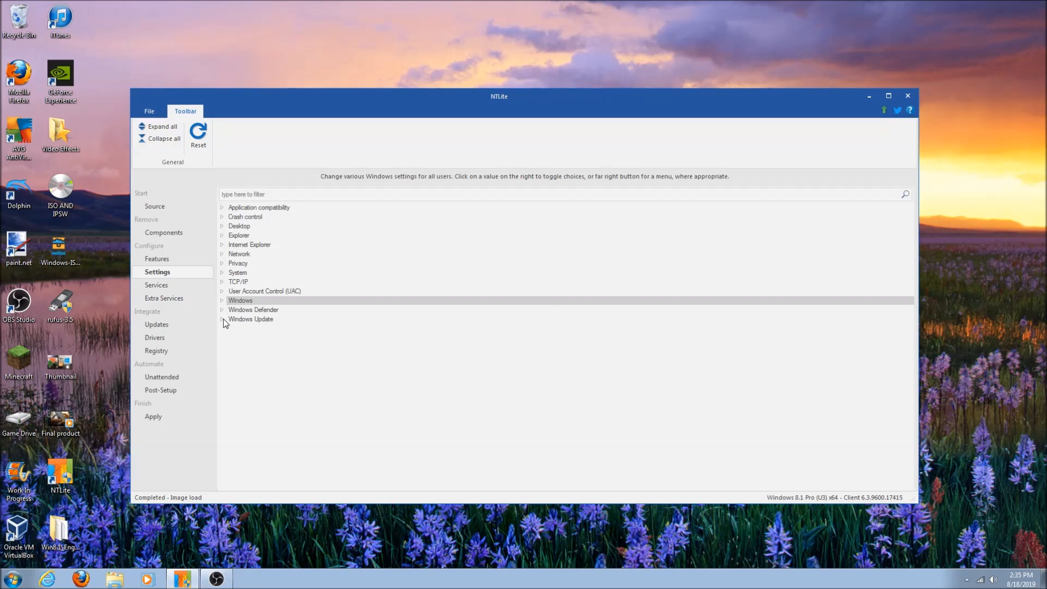
Step: Change the Windows Defender option in the Windows Defender settings and look through the Windows Update group
{"action": "left_click", "coordinate": [222, 310]}
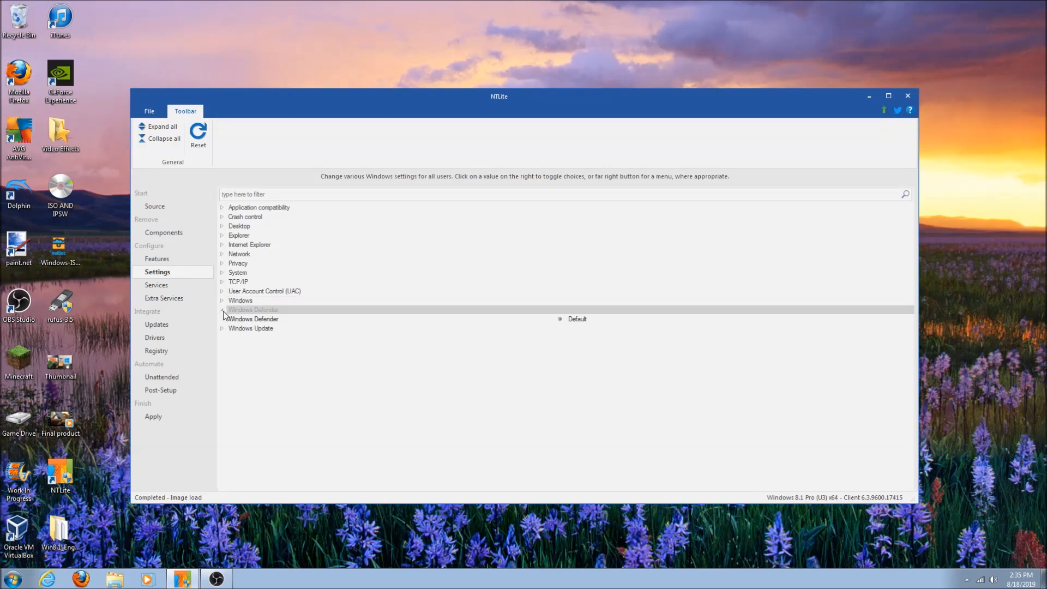
{"action": "left_click", "coordinate": [382, 319]}
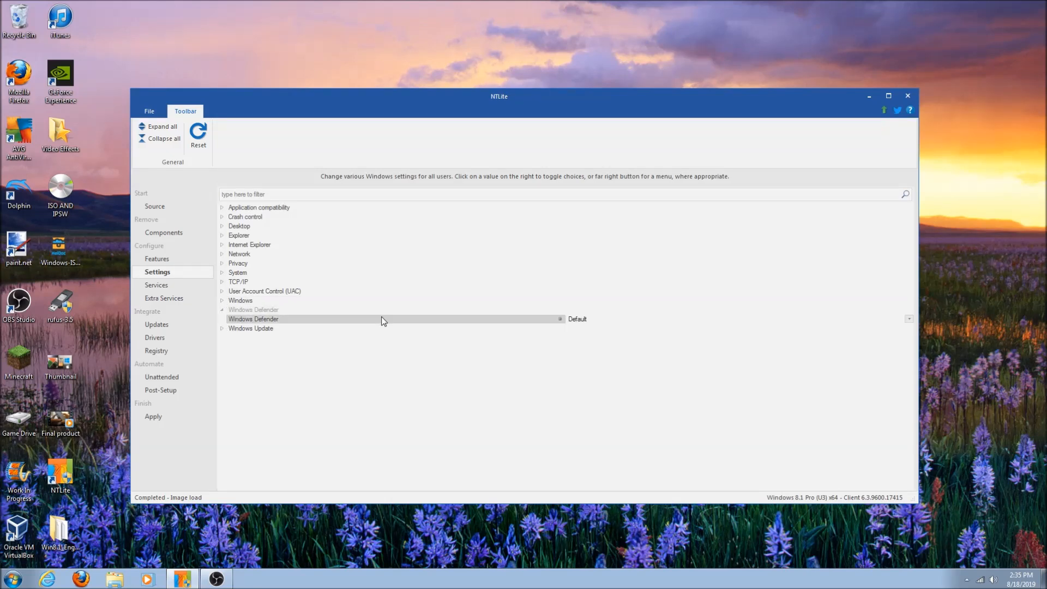
{"action": "left_click", "coordinate": [573, 319]}
{"action": "left_click", "coordinate": [572, 319]}
{"action": "left_click", "coordinate": [222, 328]}
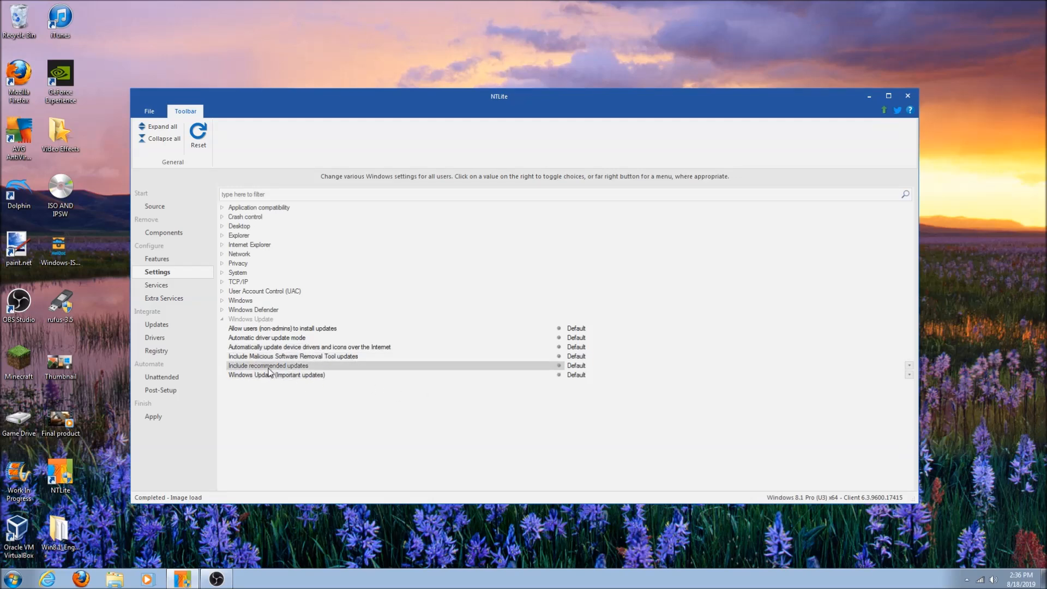
{"action": "left_click", "coordinate": [223, 320]}
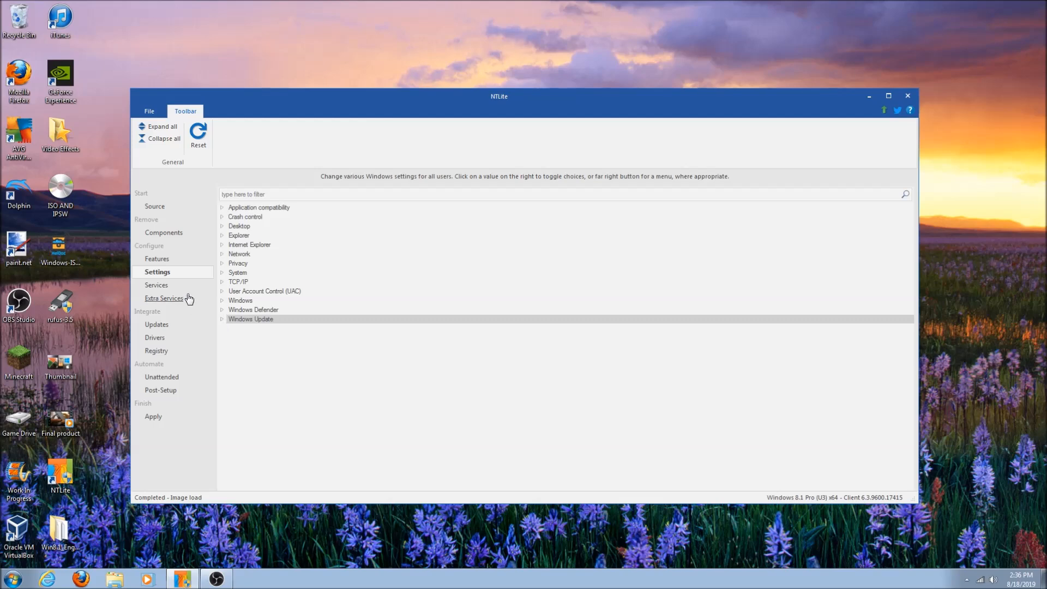
Step: Set Windows Store Service (WSService) to Disabled in the service settings
{"action": "left_click", "coordinate": [159, 285]}
{"action": "scroll", "coordinate": [289, 270], "scroll_direction": "down", "scroll_amount": 8}
{"action": "scroll", "coordinate": [290, 270], "scroll_direction": "down", "scroll_amount": 17}
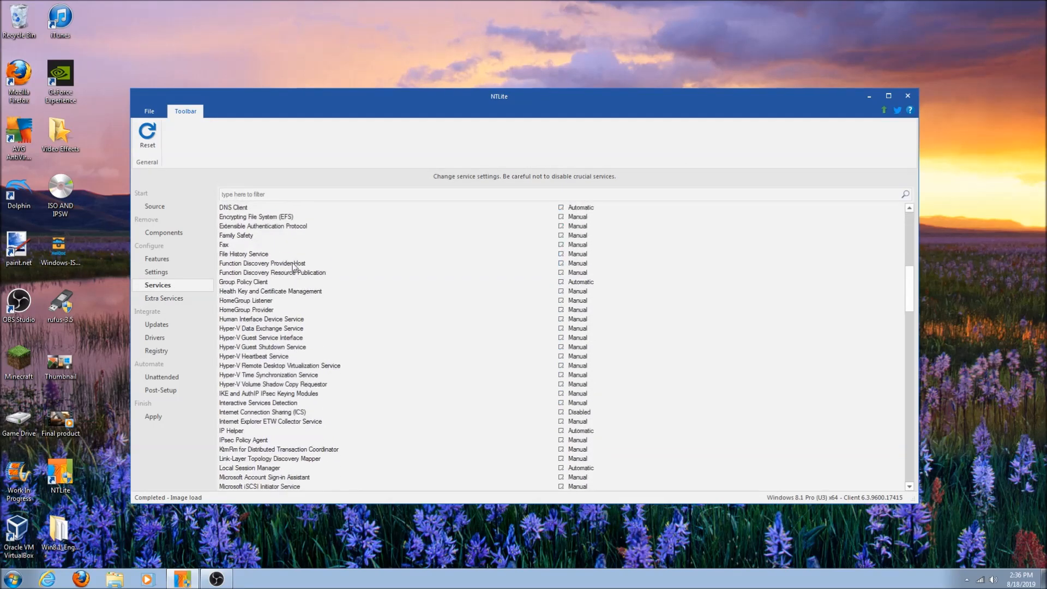
{"action": "scroll", "coordinate": [535, 353], "scroll_direction": "down", "scroll_amount": 5}
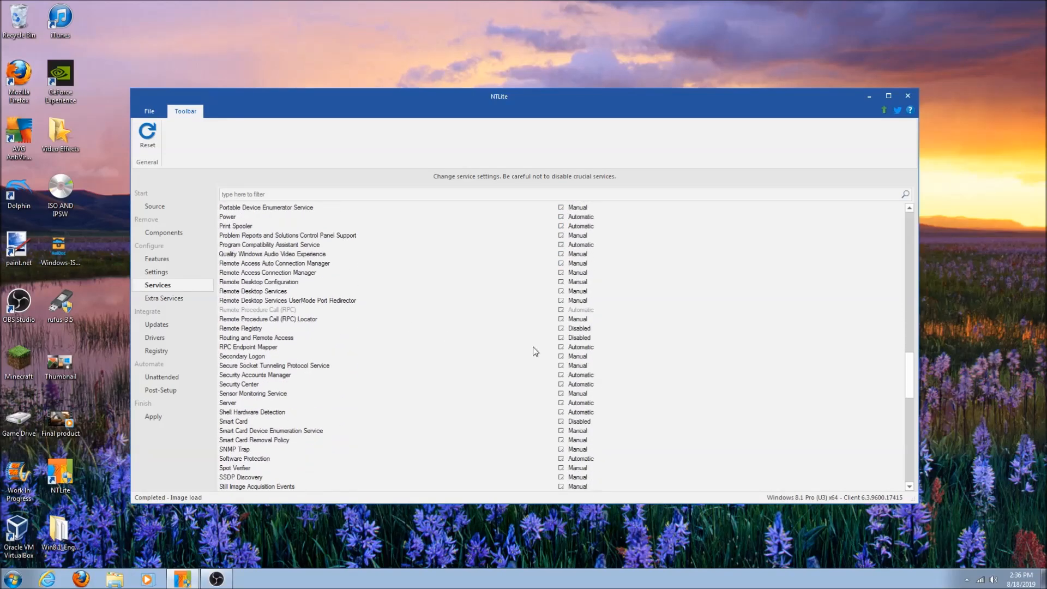
{"action": "scroll", "coordinate": [898, 414], "scroll_direction": "down", "scroll_amount": 20}
{"action": "scroll", "coordinate": [898, 466], "scroll_direction": "up", "scroll_amount": 20}
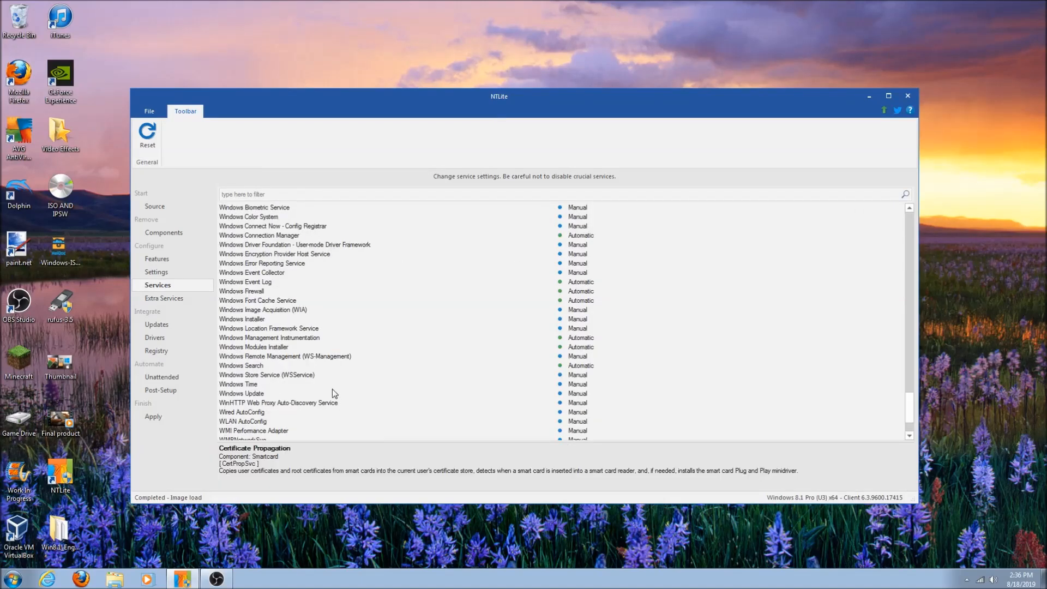
{"action": "left_click", "coordinate": [333, 391]}
{"action": "left_click", "coordinate": [349, 383]}
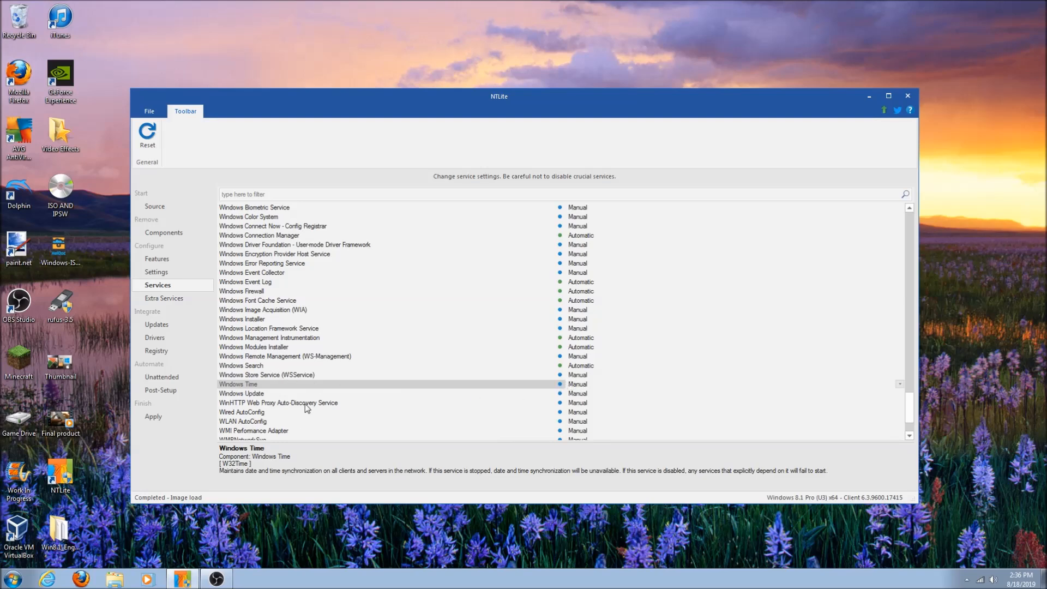
{"action": "left_click", "coordinate": [291, 374]}
{"action": "left_click", "coordinate": [570, 374]}
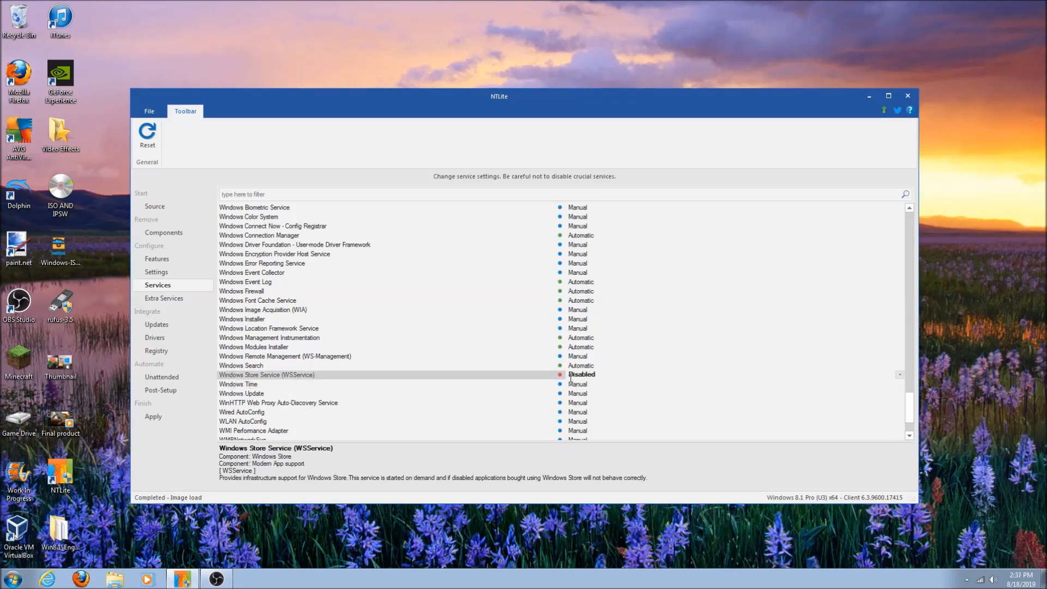
Step: Examine the Windows Search service's description and the neighbouring services at the end of the services list
{"action": "left_click", "coordinate": [271, 383]}
{"action": "left_click", "coordinate": [275, 377]}
{"action": "left_click", "coordinate": [281, 367]}
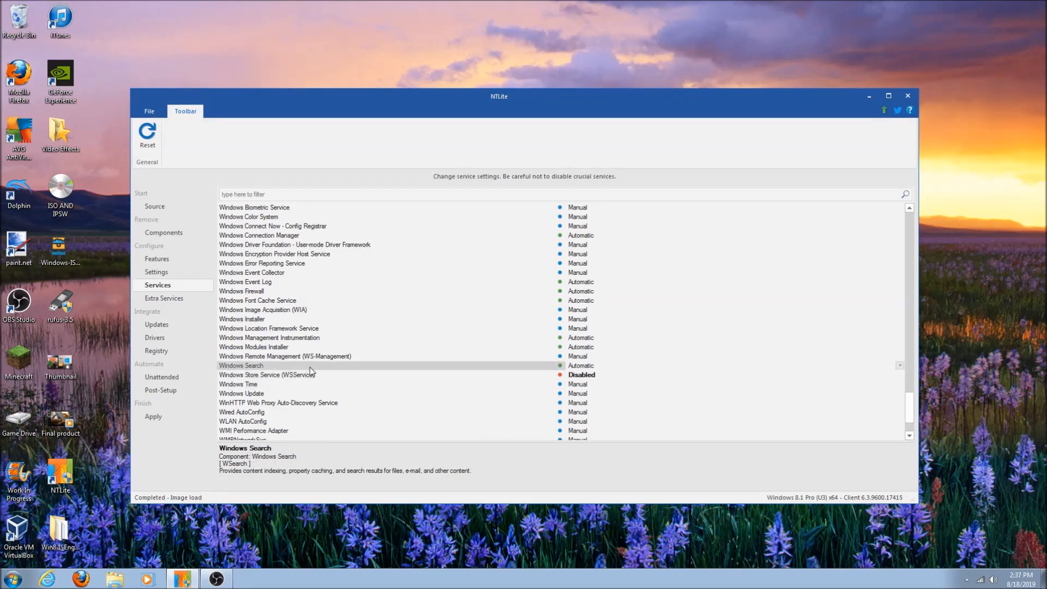
{"action": "scroll", "coordinate": [327, 376], "scroll_direction": "down", "scroll_amount": 2}
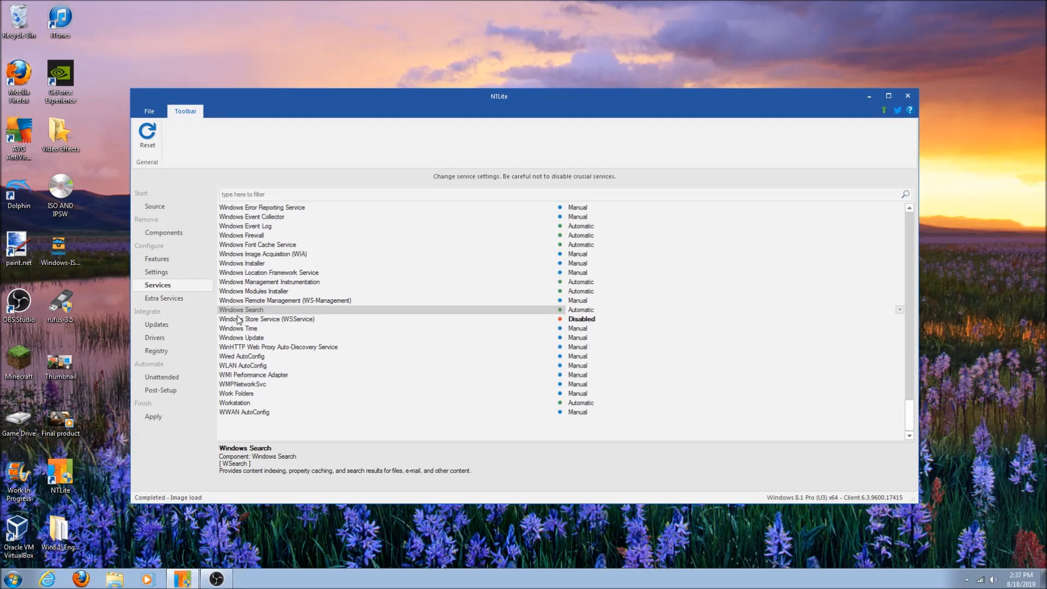
{"action": "scroll", "coordinate": [267, 343], "scroll_direction": "up", "scroll_amount": 1}
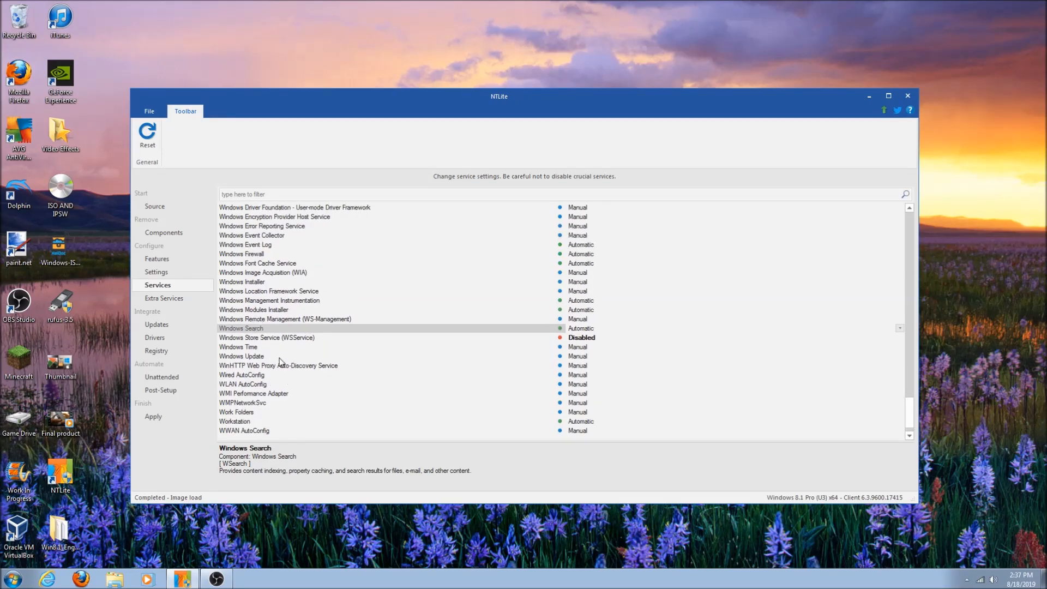
{"action": "left_click", "coordinate": [279, 358]}
Step: Look through the boot and driver services listed under Extra Services
{"action": "left_click", "coordinate": [164, 298]}
{"action": "scroll", "coordinate": [303, 333], "scroll_direction": "down", "scroll_amount": 20}
{"action": "scroll", "coordinate": [328, 333], "scroll_direction": "down", "scroll_amount": 5}
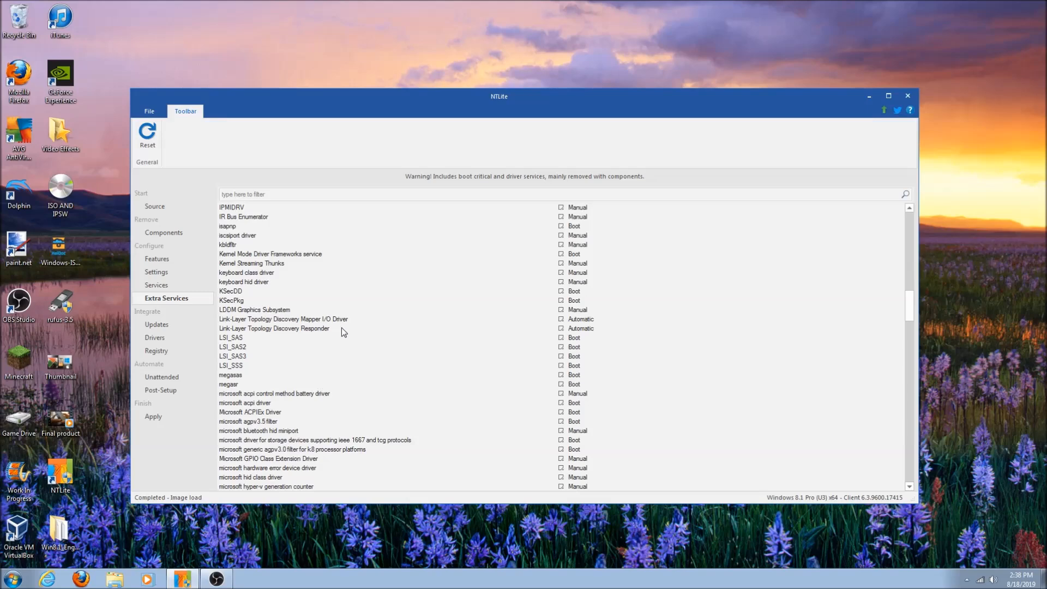
{"action": "scroll", "coordinate": [327, 349], "scroll_direction": "down", "scroll_amount": 3}
Step: Review the existing update packages of the image and select KB2959936
{"action": "left_click", "coordinate": [157, 325]}
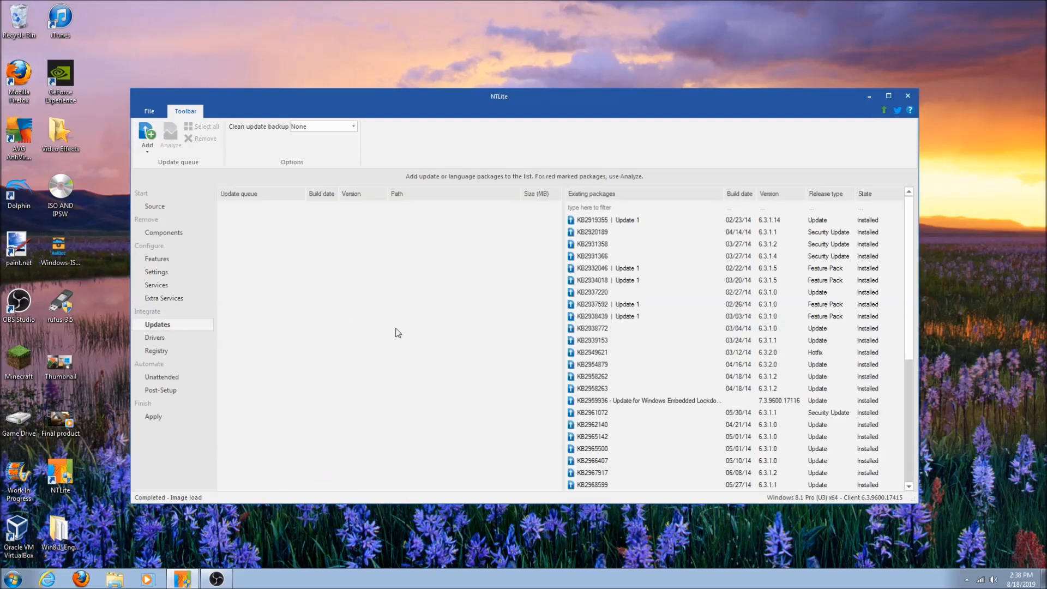
{"action": "left_click_drag", "start_coordinate": [908, 308], "coordinate": [878, 217]}
{"action": "left_click", "coordinate": [631, 400]}
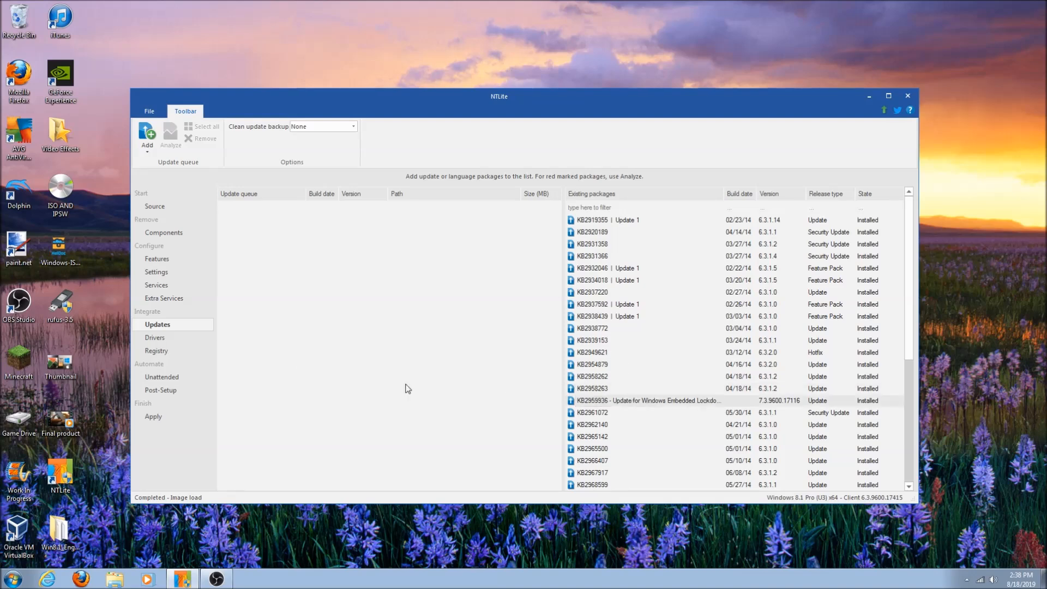
Step: Look over the hardware driver checklist and the registry hives of the image
{"action": "left_click", "coordinate": [151, 338]}
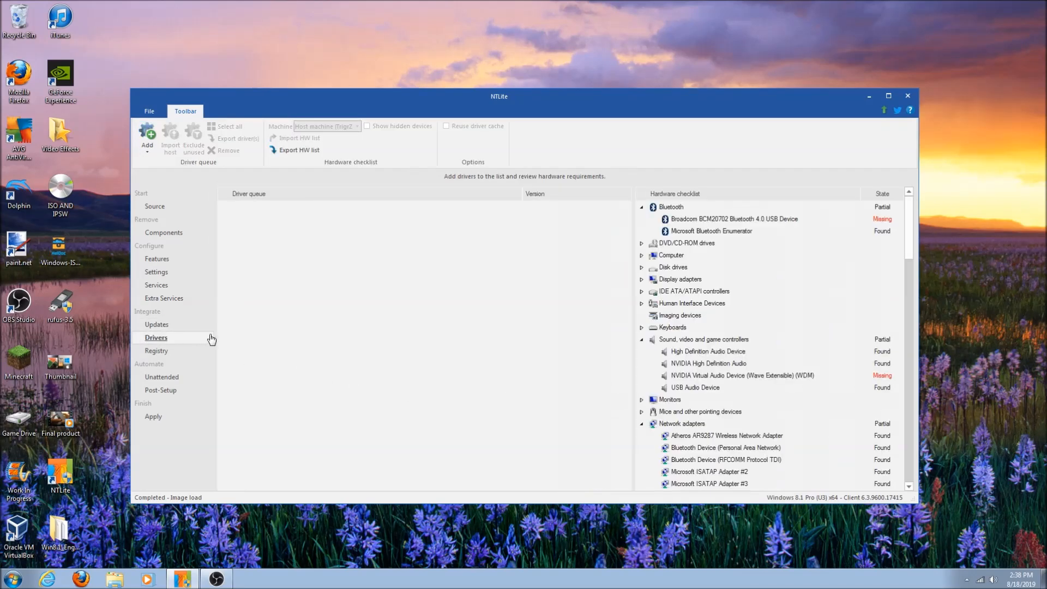
{"action": "left_click", "coordinate": [155, 351]}
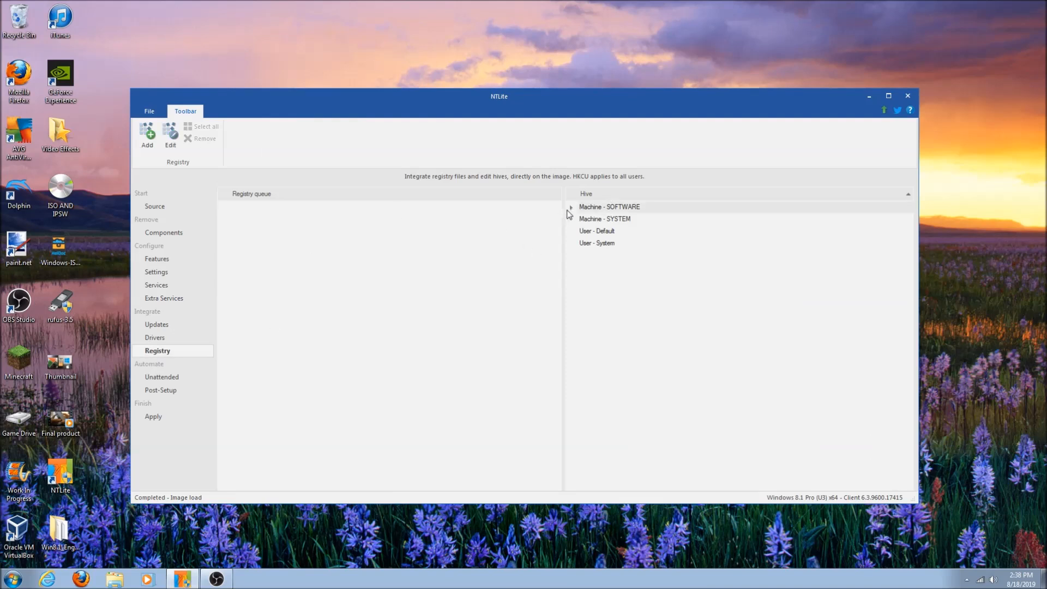
Step: Enable unattended mode for the Windows setup of the image
{"action": "left_click", "coordinate": [157, 377]}
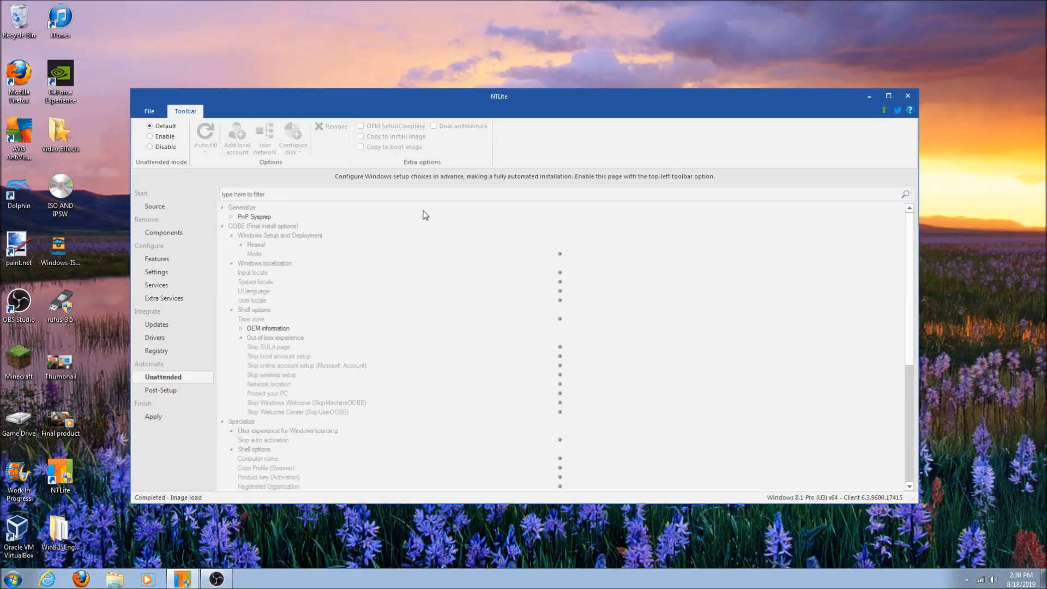
{"action": "left_click", "coordinate": [241, 338]}
{"action": "left_click", "coordinate": [577, 325]}
{"action": "left_click", "coordinate": [240, 328]}
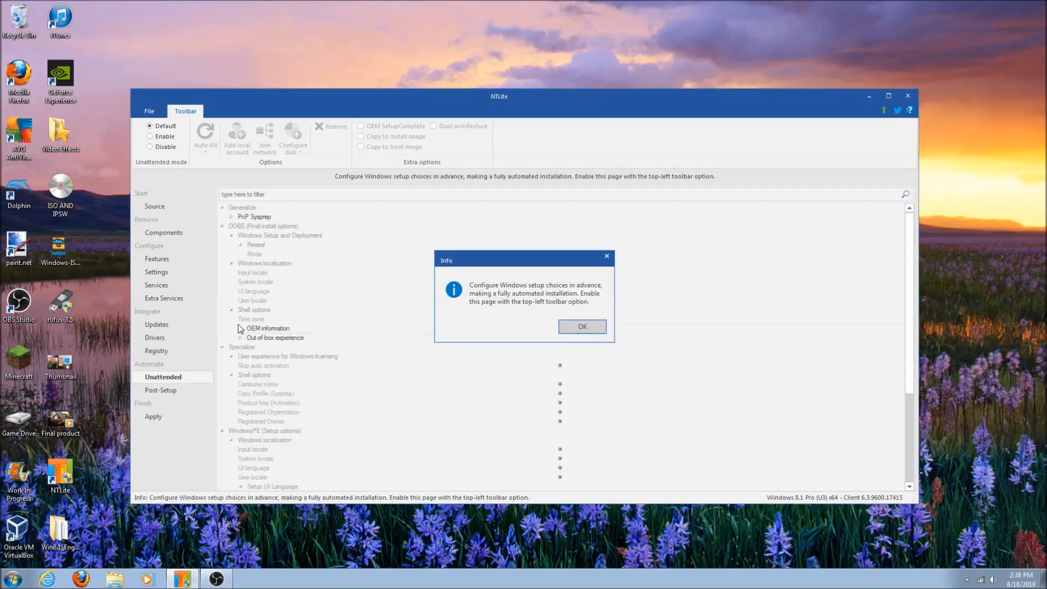
{"action": "left_click", "coordinate": [583, 327]}
{"action": "left_click", "coordinate": [241, 402]}
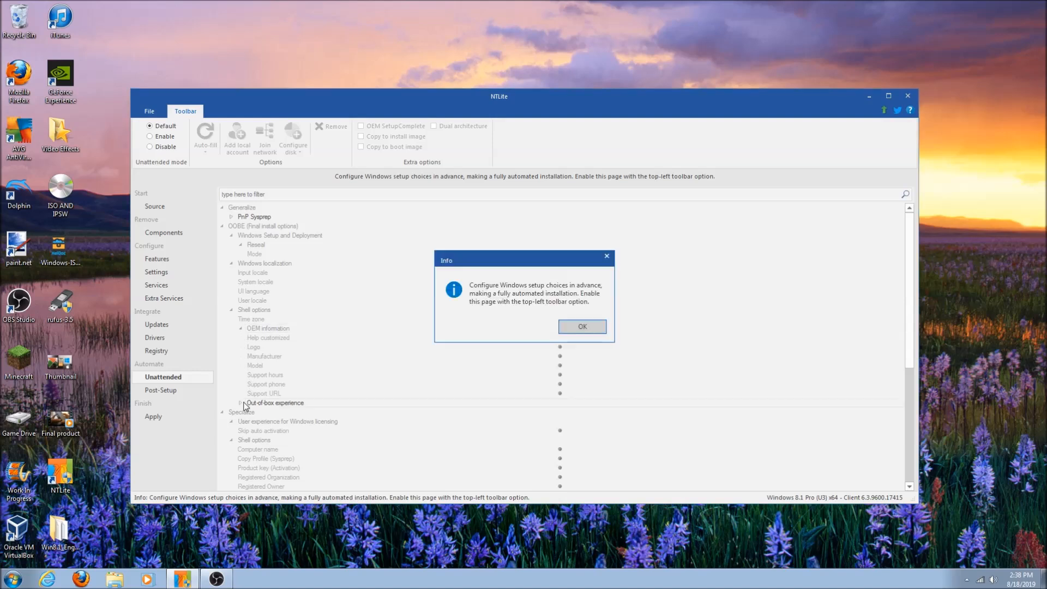
{"action": "left_click", "coordinate": [571, 329]}
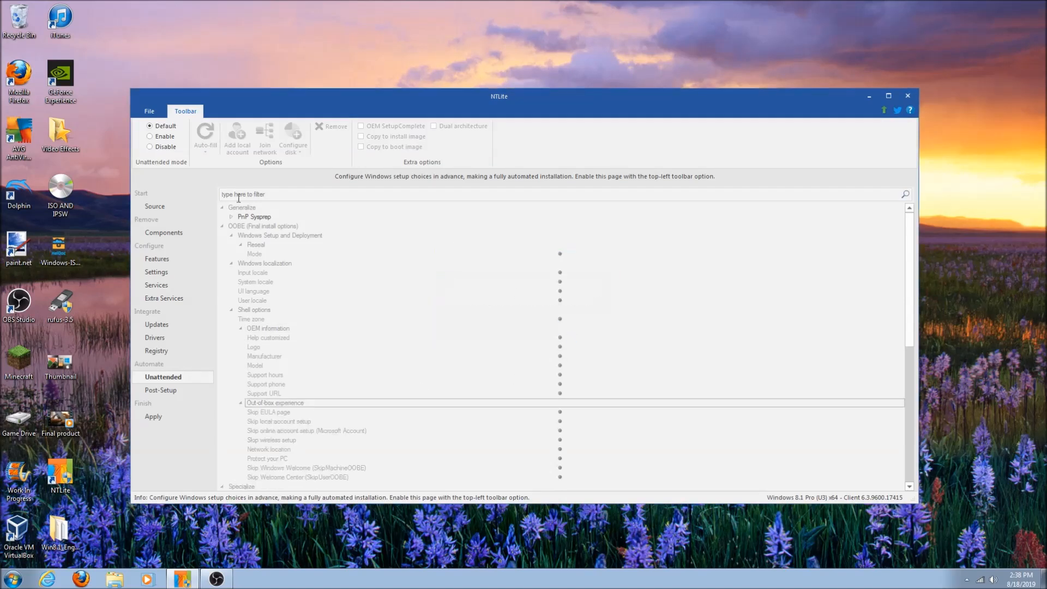
{"action": "left_click", "coordinate": [170, 140]}
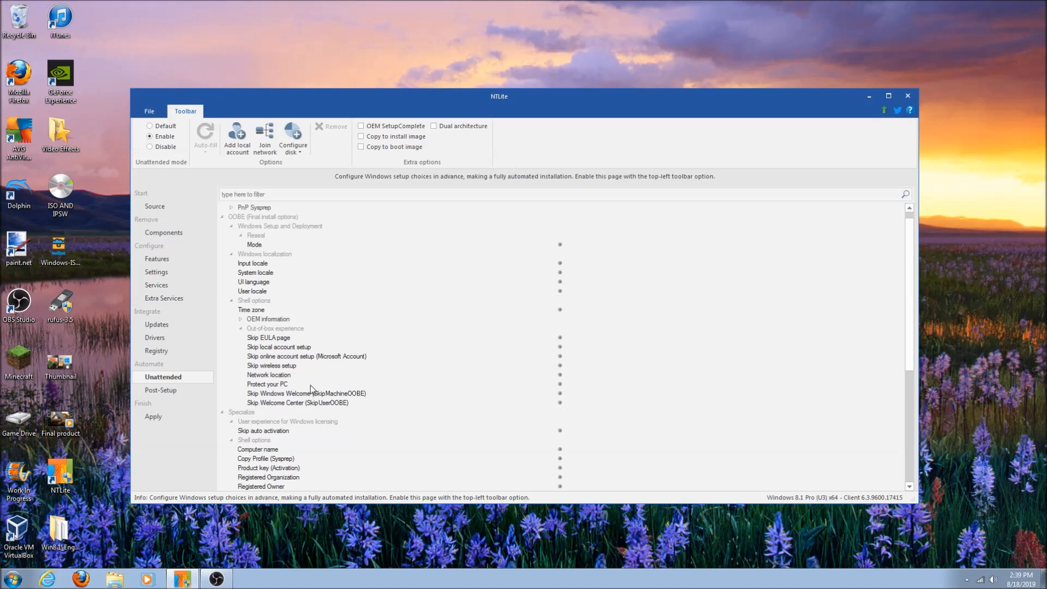
Step: Set Skip EULA page, Skip online account setup (Microsoft Account) and Skip wireless setup to true in the out-of-box experience options
{"action": "scroll", "coordinate": [310, 385], "scroll_direction": "down", "scroll_amount": 4}
{"action": "scroll", "coordinate": [286, 424], "scroll_direction": "up", "scroll_amount": 1}
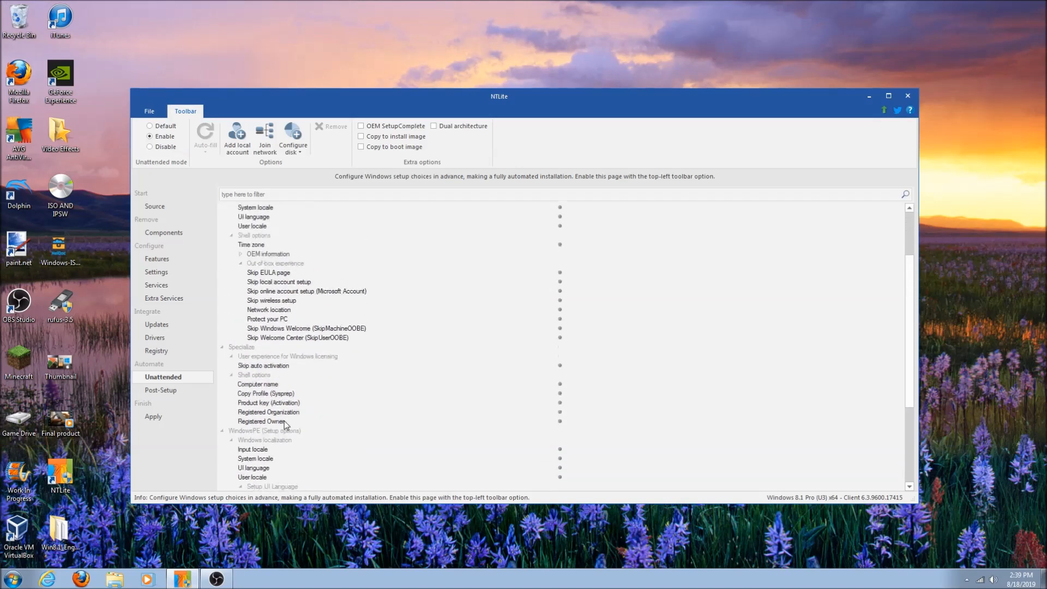
{"action": "right_click", "coordinate": [272, 272]}
{"action": "left_click", "coordinate": [436, 273]}
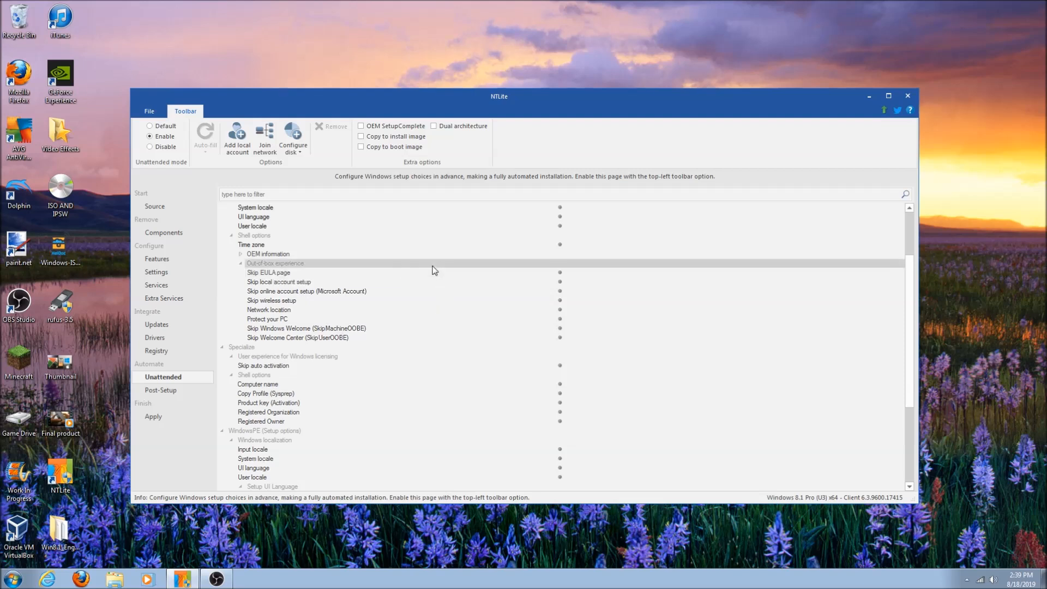
{"action": "left_click", "coordinate": [568, 272]}
{"action": "left_click", "coordinate": [309, 281]}
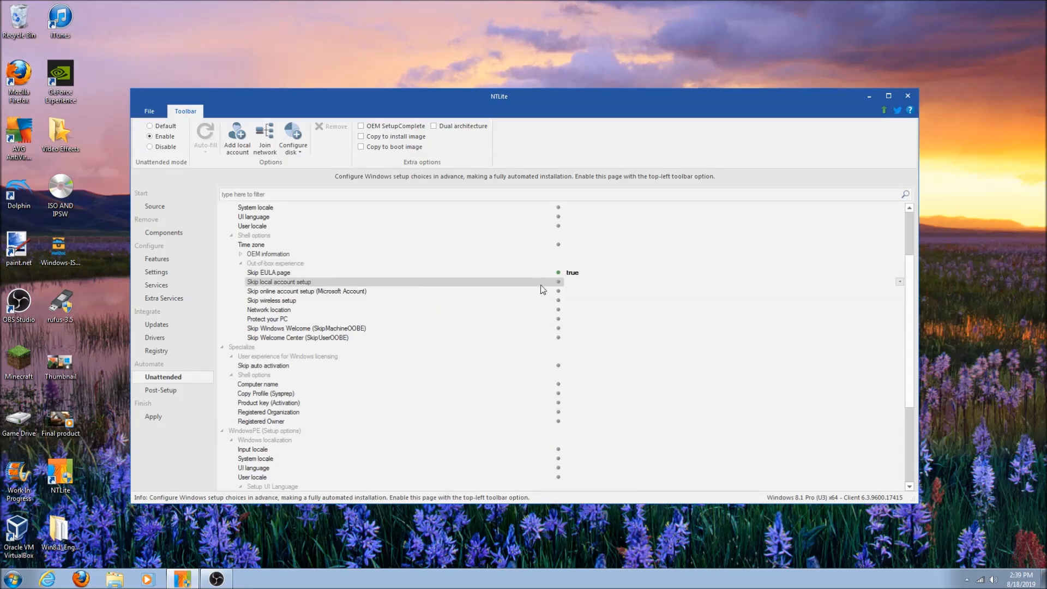
{"action": "left_click", "coordinate": [523, 290]}
{"action": "left_click", "coordinate": [560, 291]}
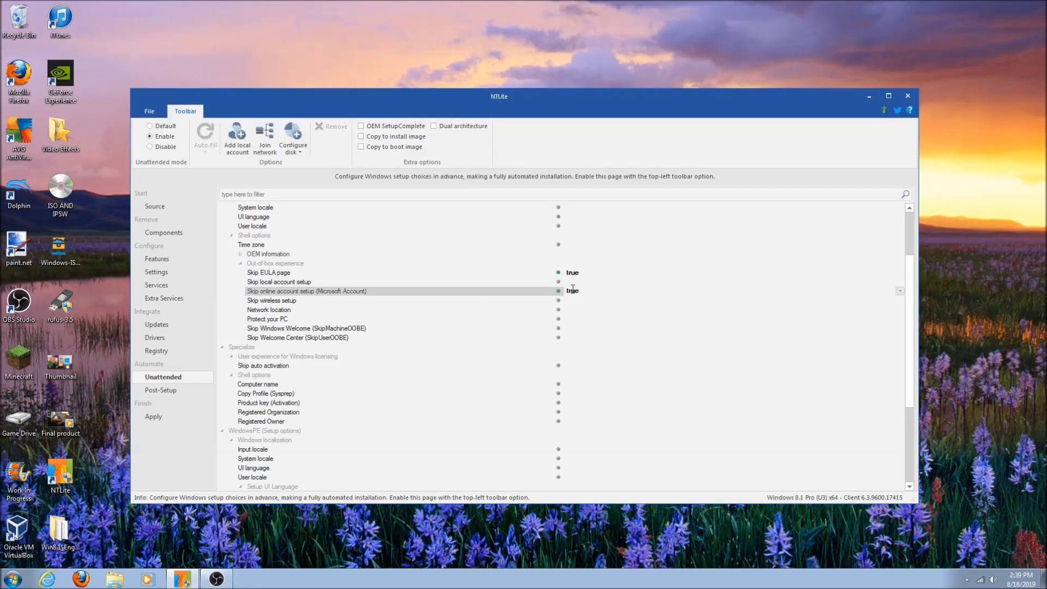
{"action": "left_click", "coordinate": [572, 301]}
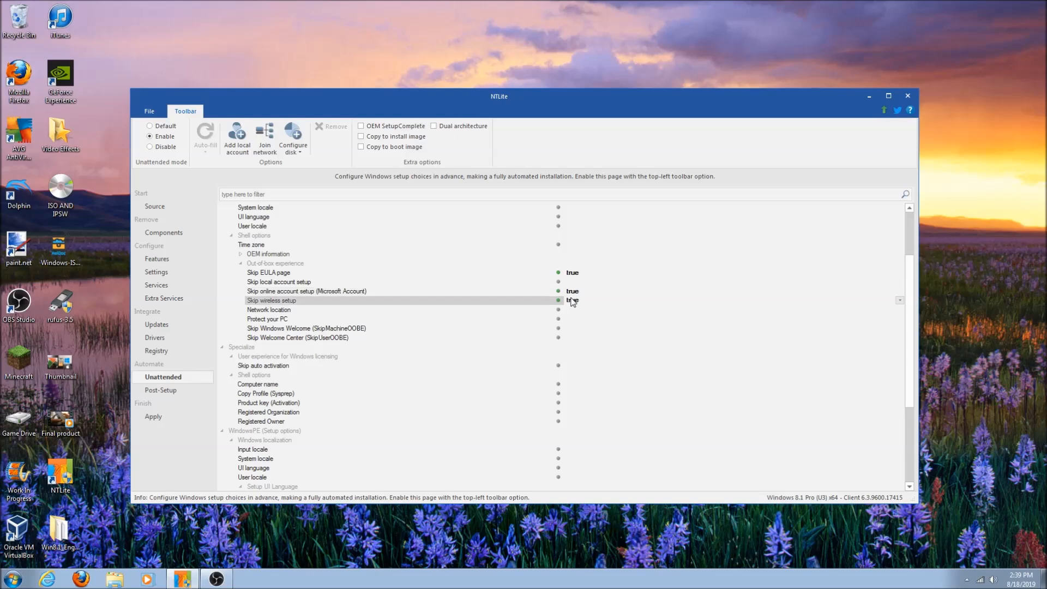
{"action": "left_click", "coordinate": [562, 328]}
{"action": "left_click", "coordinate": [573, 337]}
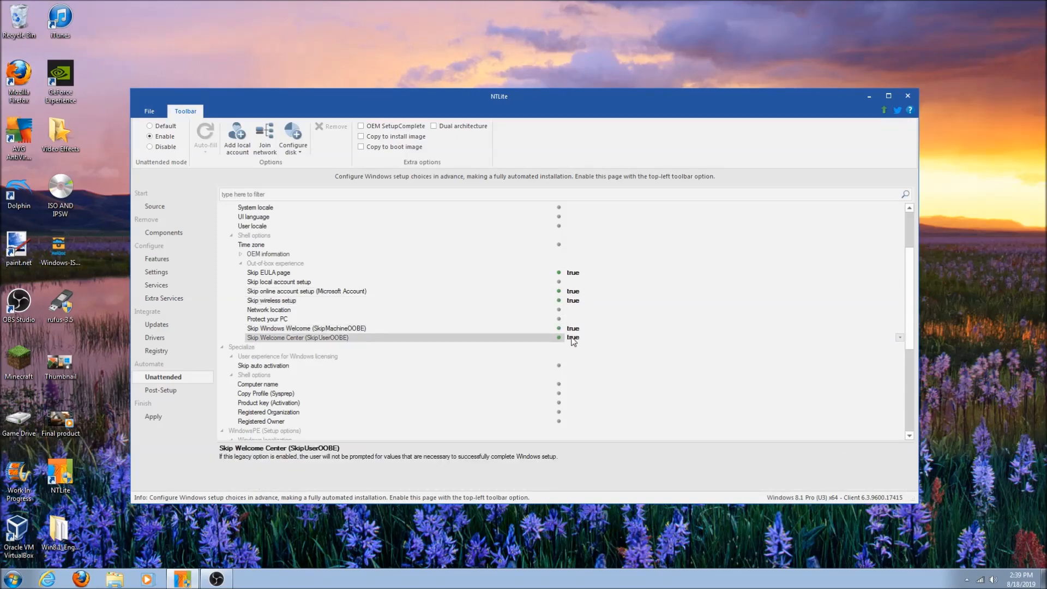
{"action": "left_click", "coordinate": [450, 330]}
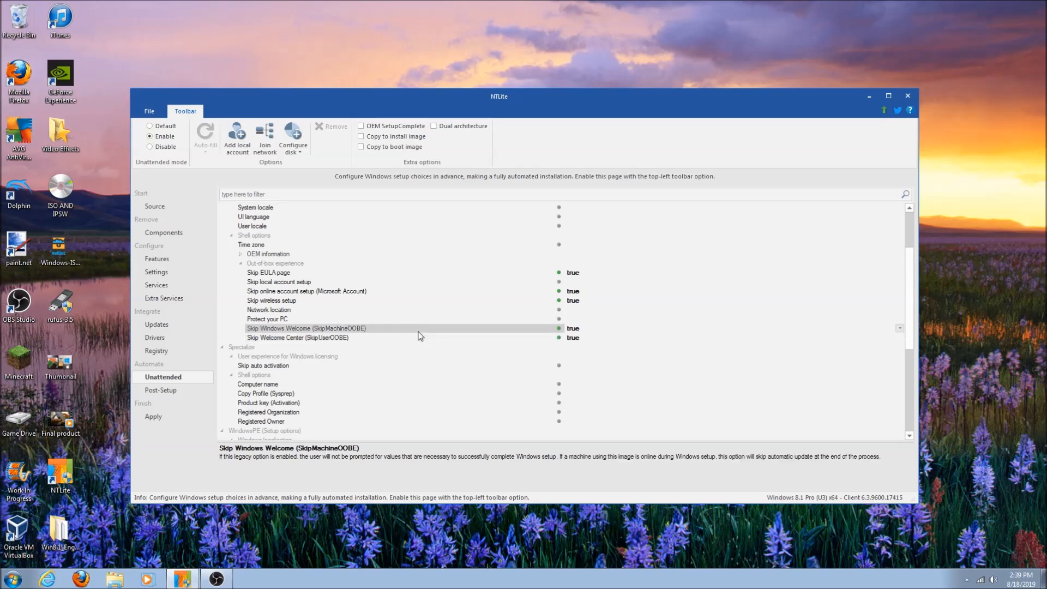
{"action": "left_click", "coordinate": [423, 339]}
{"action": "left_click", "coordinate": [577, 332]}
{"action": "double_click", "coordinate": [579, 338]}
{"action": "double_click", "coordinate": [576, 329]}
{"action": "double_click", "coordinate": [577, 337]}
{"action": "left_click", "coordinate": [269, 366]}
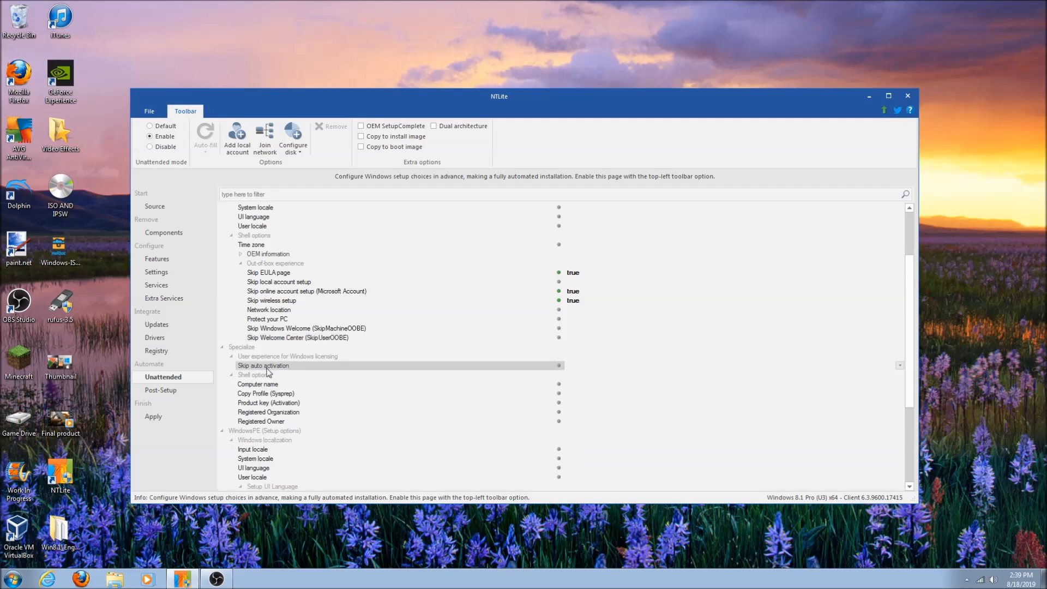
{"action": "left_click", "coordinate": [569, 370]}
{"action": "double_click", "coordinate": [569, 369]}
{"action": "double_click", "coordinate": [570, 369]}
Step: Set the computer name to Windows8 in the Specialize shell options
{"action": "left_click", "coordinate": [259, 384]}
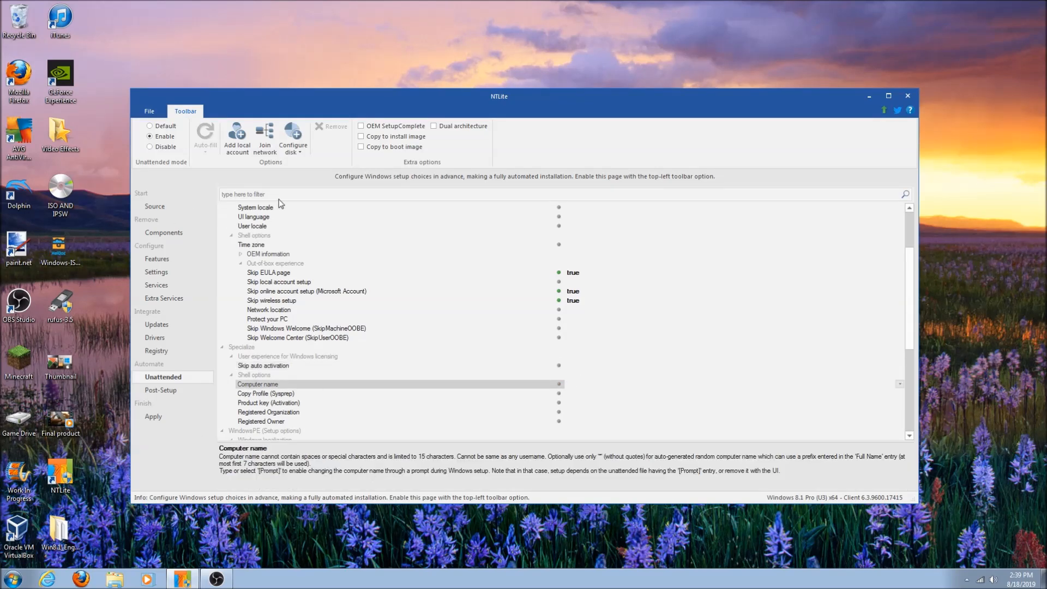
{"action": "left_click", "coordinate": [575, 383]}
{"action": "type", "text": "indows8"}
{"action": "left_click", "coordinate": [525, 393]}
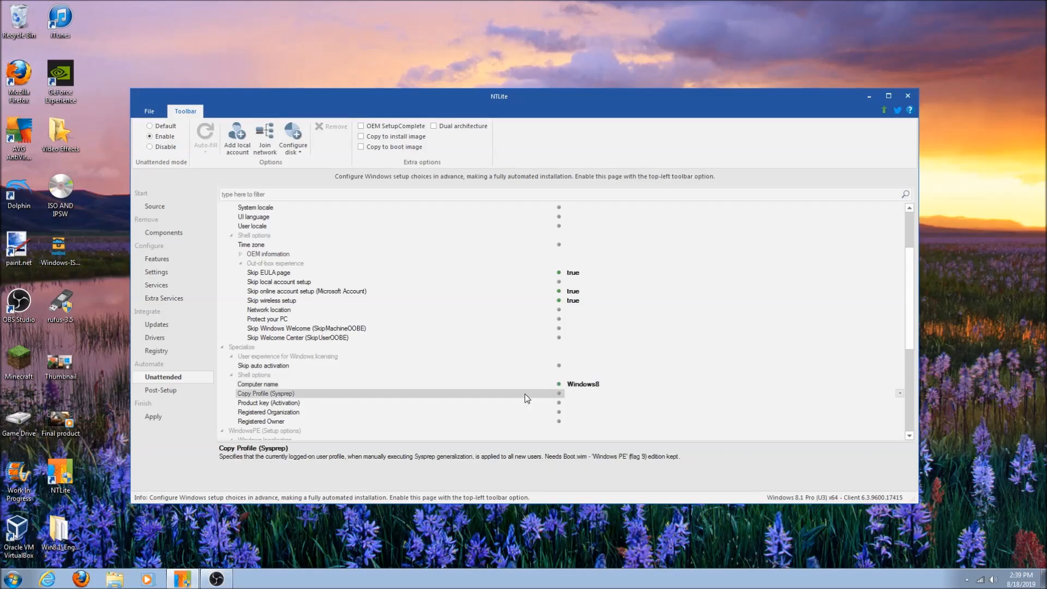
Step: Switch to the Waterfox browser and search the web for a generic Windows 8.1 product key
{"action": "left_click", "coordinate": [285, 406]}
{"action": "left_click", "coordinate": [90, 585]}
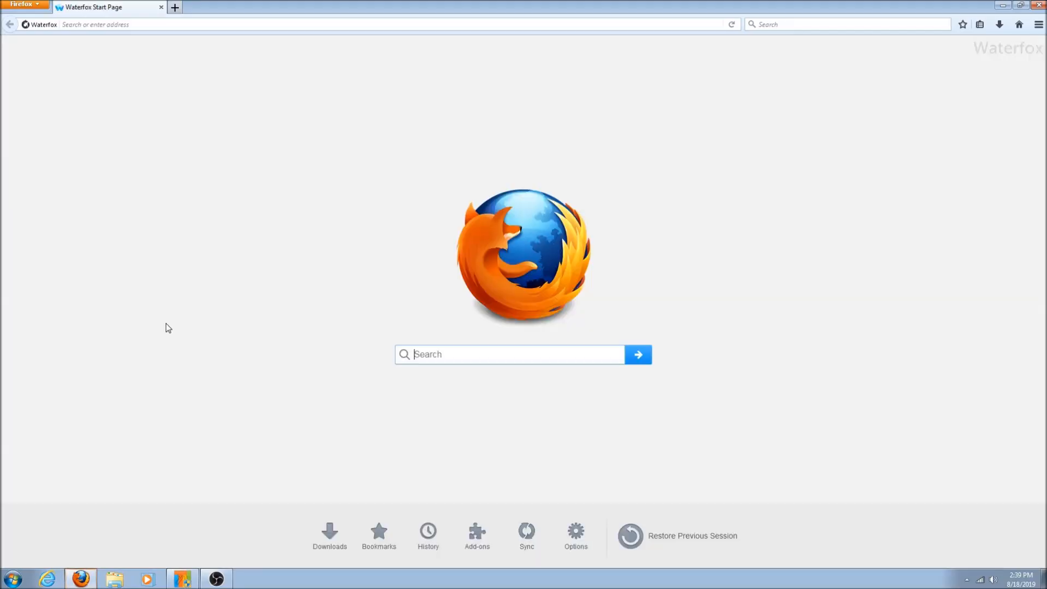
{"action": "type", "text": "Generic Windows 8.1 produ"}
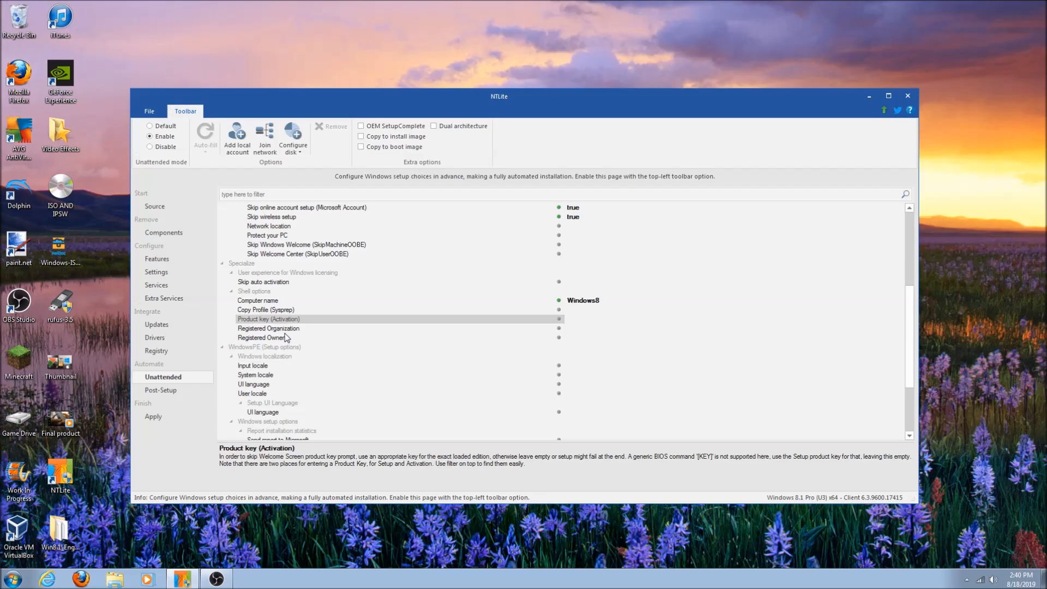
Step: Set the Registered Organization to TrigrZolt and the Registered Owner to Me
{"action": "left_click", "coordinate": [281, 328]}
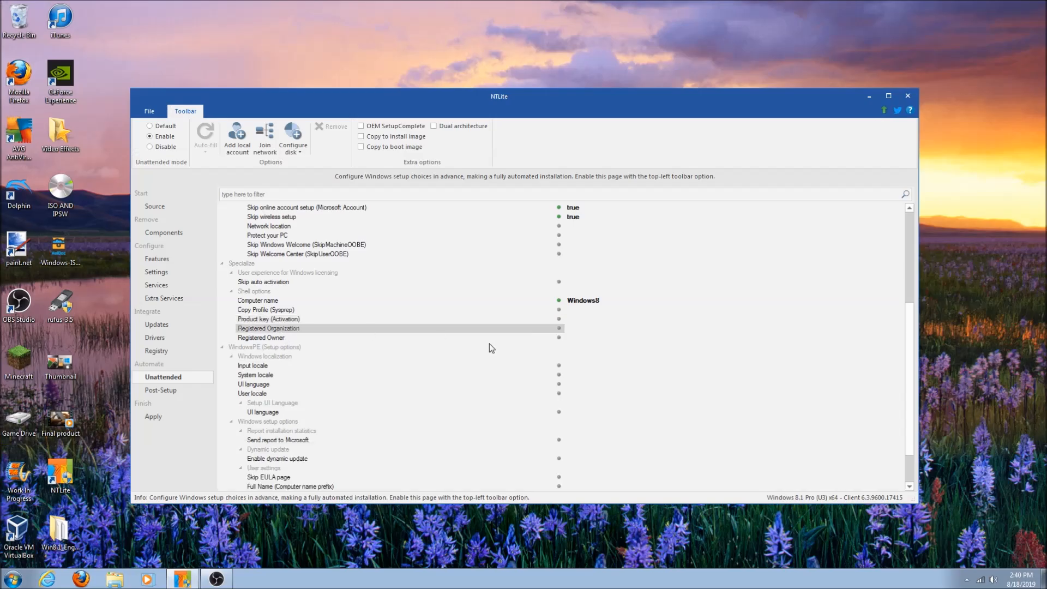
{"action": "type", "text": "TrigZolt"}
{"action": "left_click", "coordinate": [348, 338]}
{"action": "type", "text": "MMic"}
{"action": "key", "text": "BackSpace"}
{"action": "key", "text": "BackSpace"}
{"action": "key", "text": "BackSpace"}
{"action": "key", "text": "BackSpace"}
{"action": "type", "text": "Me"}
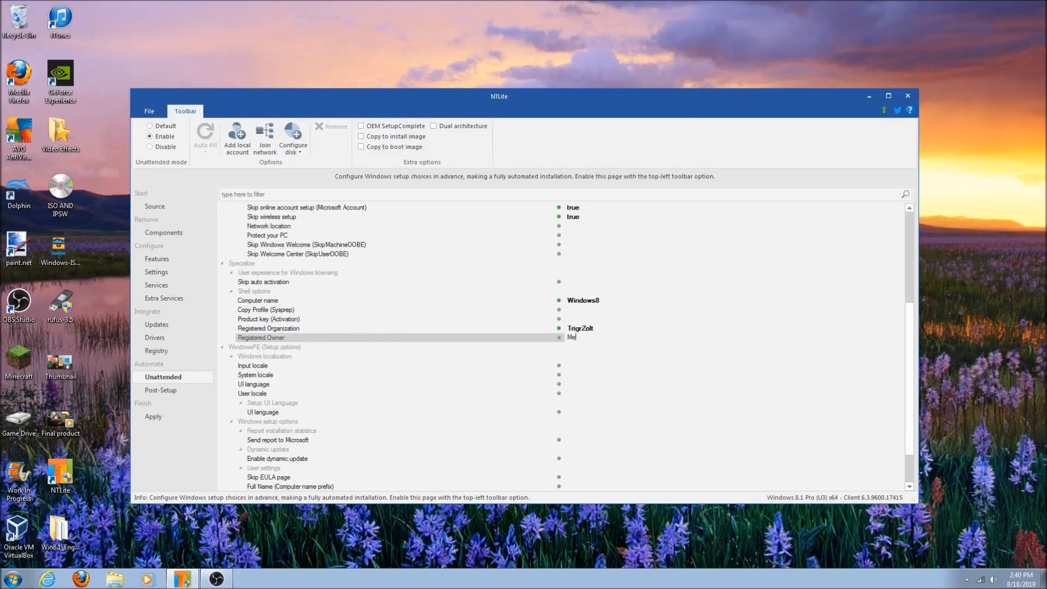
{"action": "left_click", "coordinate": [430, 357]}
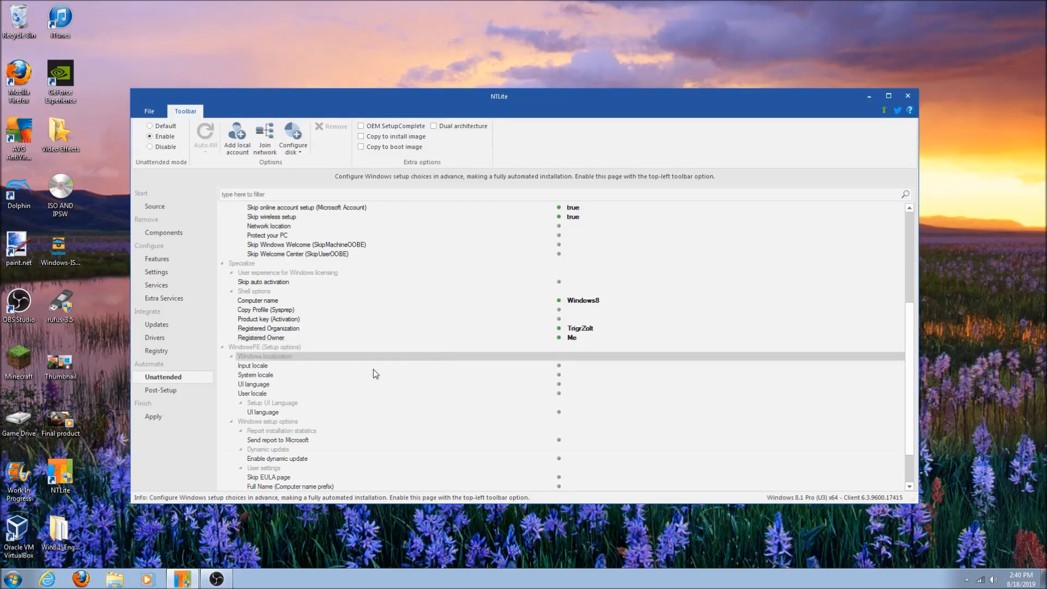
Step: In the WindowsPE options, set input locale US | 00000409, system and user locale English - en, and both UI languages English - en-US
{"action": "left_click", "coordinate": [302, 366]}
{"action": "left_click", "coordinate": [582, 370]}
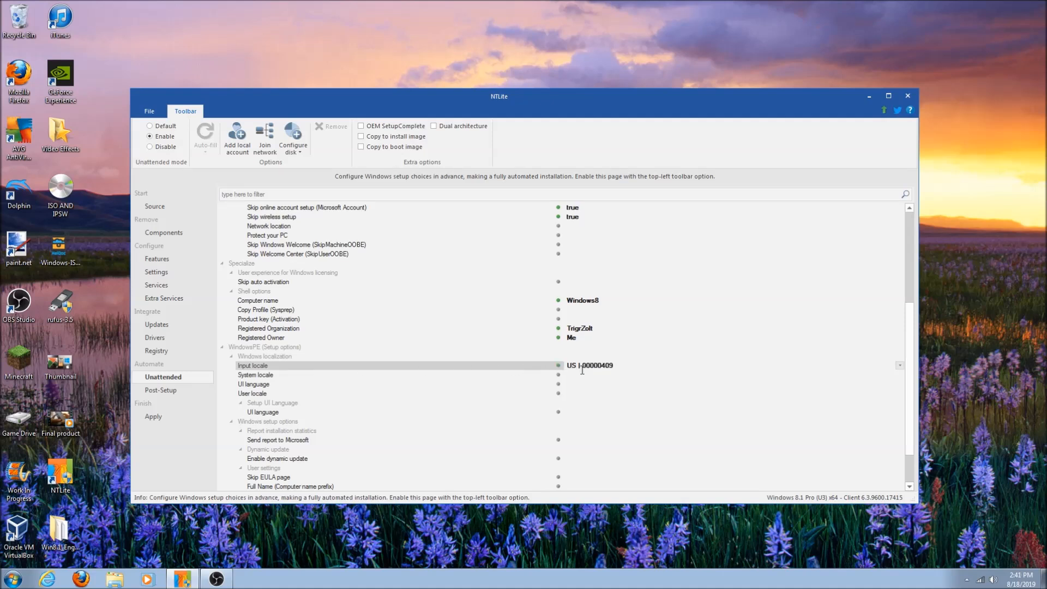
{"action": "left_click", "coordinate": [442, 375]}
{"action": "left_click", "coordinate": [602, 374]}
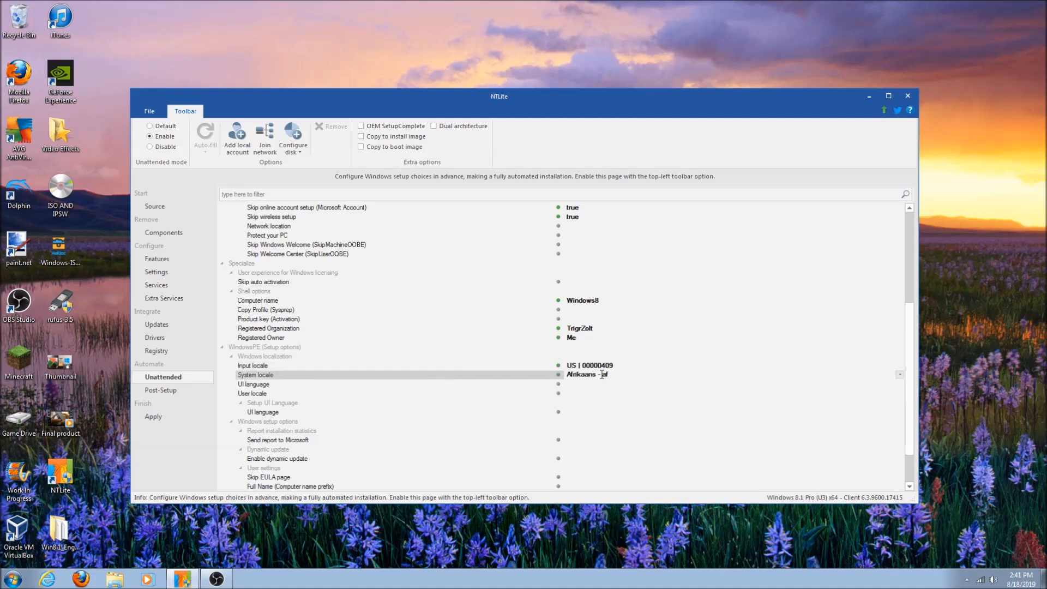
{"action": "key", "text": "e"}
{"action": "left_click", "coordinate": [490, 386]}
{"action": "left_click", "coordinate": [568, 384]}
{"action": "left_click", "coordinate": [577, 394]}
{"action": "key", "text": "e"}
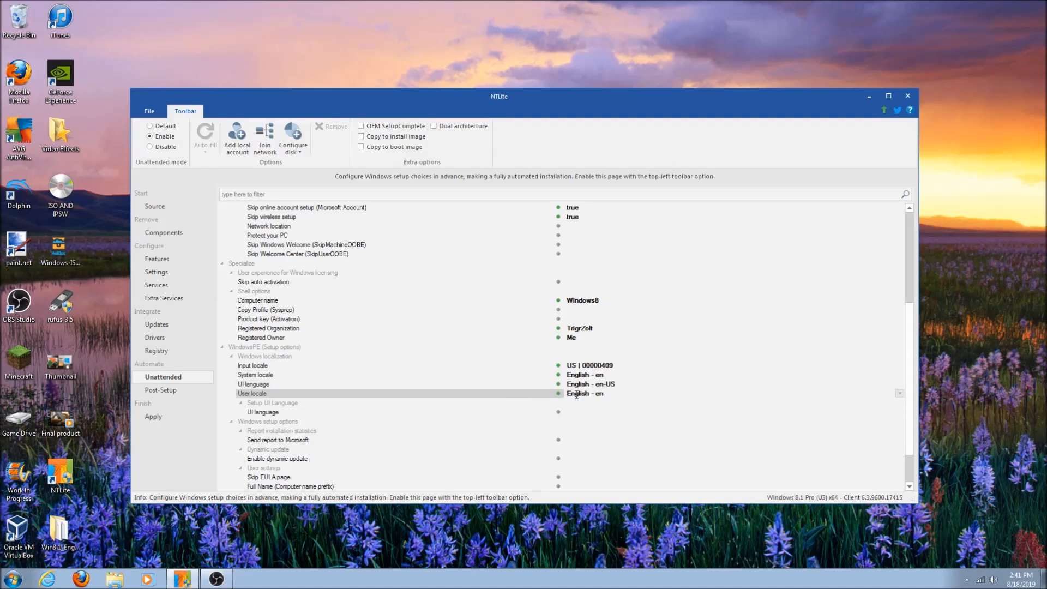
{"action": "left_click", "coordinate": [412, 413]}
{"action": "left_click", "coordinate": [583, 415]}
Step: In the Windows setup options, set Send report to Microsoft to false and Skip EULA page to true
{"action": "left_click", "coordinate": [386, 441]}
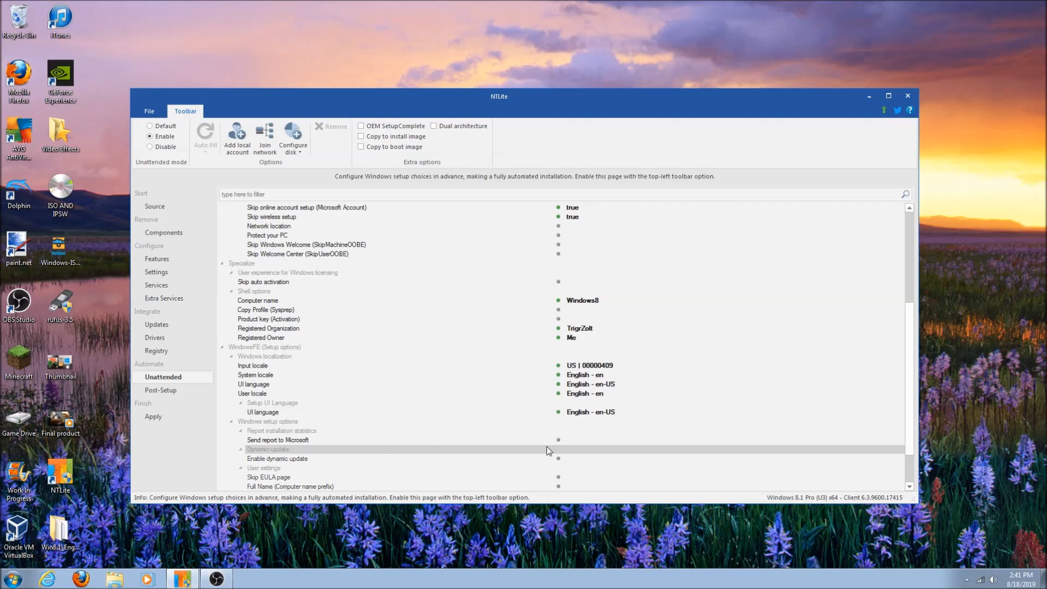
{"action": "left_click", "coordinate": [591, 444]}
{"action": "key", "text": "f"}
{"action": "scroll", "coordinate": [540, 445], "scroll_direction": "down", "scroll_amount": 2}
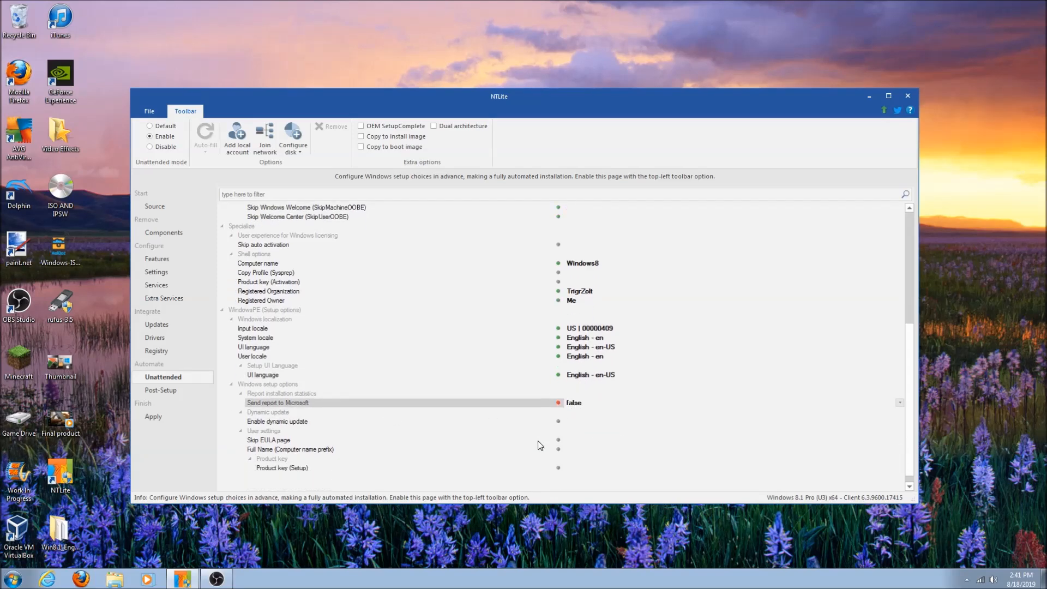
{"action": "left_click", "coordinate": [330, 430]}
{"action": "left_click", "coordinate": [572, 430]}
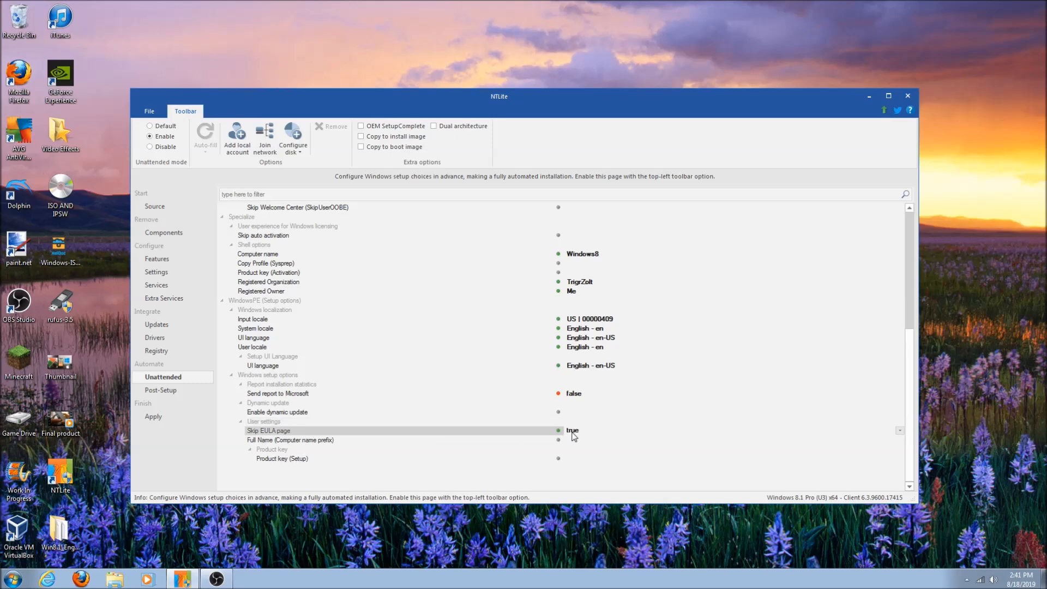
{"action": "left_click", "coordinate": [352, 441]}
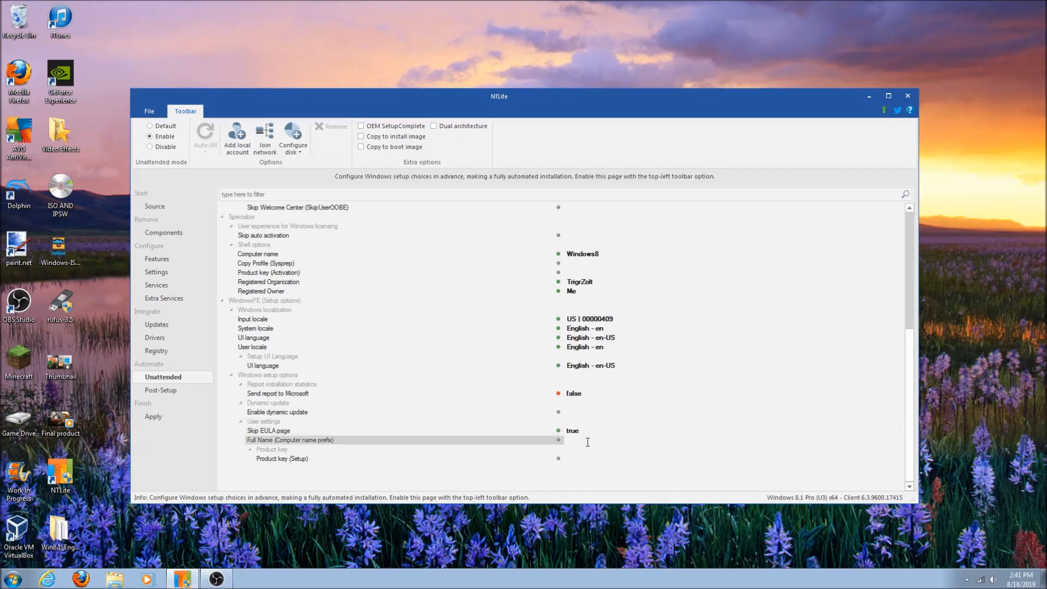
{"action": "left_click", "coordinate": [424, 459]}
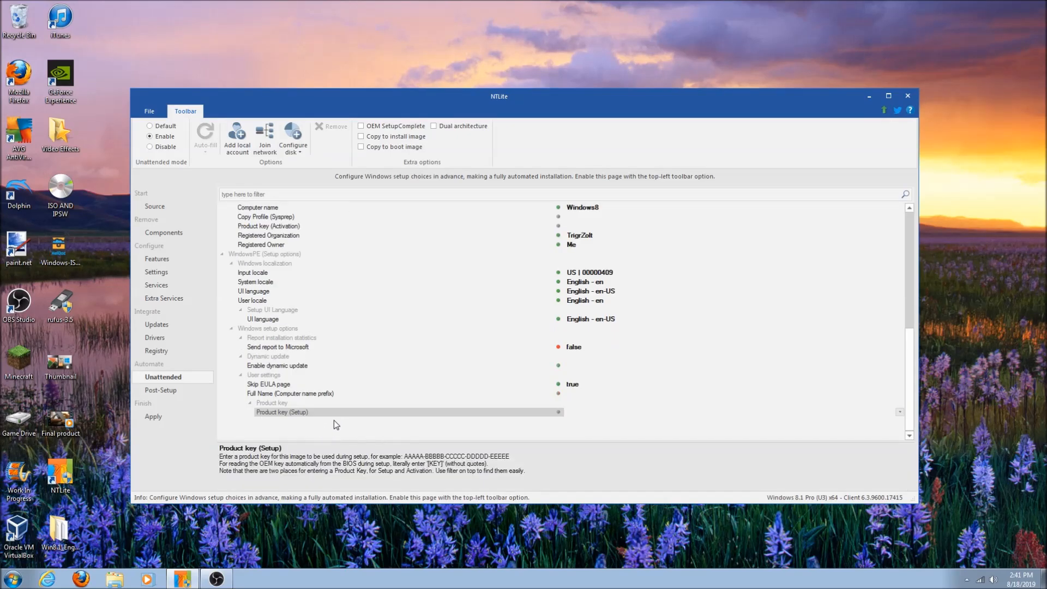
Step: For OOBE, set input locale US | 00000409, English - en locales, English - en-US UI language and (UTC-05:00) Eastern Time (US & Canada)
{"action": "scroll", "coordinate": [336, 413], "scroll_direction": "up", "scroll_amount": 9}
{"action": "left_click", "coordinate": [253, 274]}
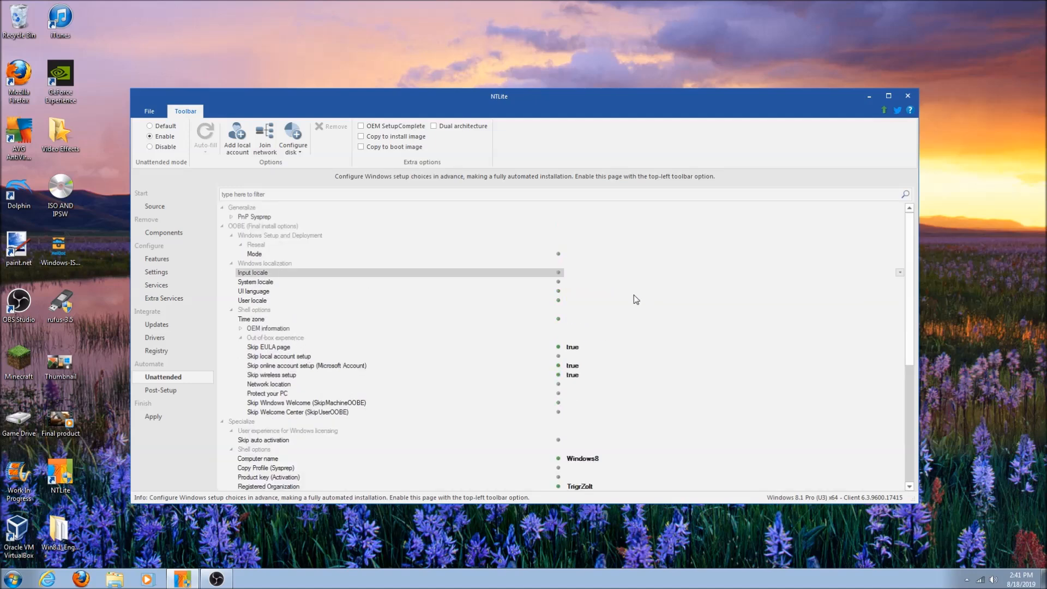
{"action": "left_click", "coordinate": [576, 274]}
{"action": "left_click", "coordinate": [587, 281]}
{"action": "key", "text": "e"}
{"action": "left_click", "coordinate": [585, 293]}
{"action": "left_click", "coordinate": [583, 300]}
{"action": "key", "text": "e"}
{"action": "left_click", "coordinate": [299, 319]}
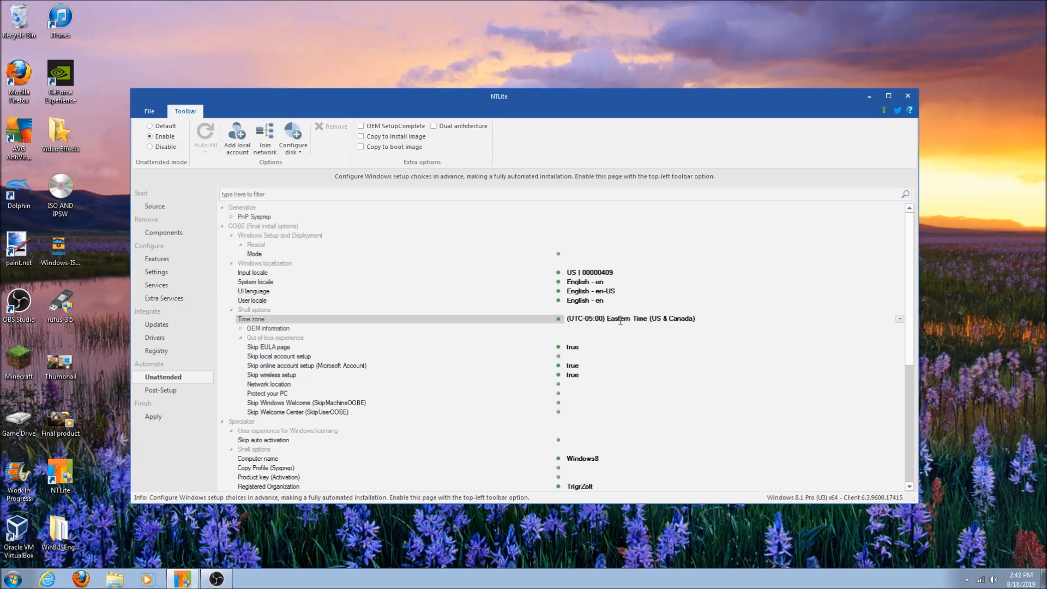
Step: Set Skip Windows Welcome (SkipMachineOOBE) to true and Network location to Home in the out-of-box experience options
{"action": "left_click", "coordinate": [590, 404]}
{"action": "left_click", "coordinate": [594, 402]}
{"action": "left_click", "coordinate": [588, 403]}
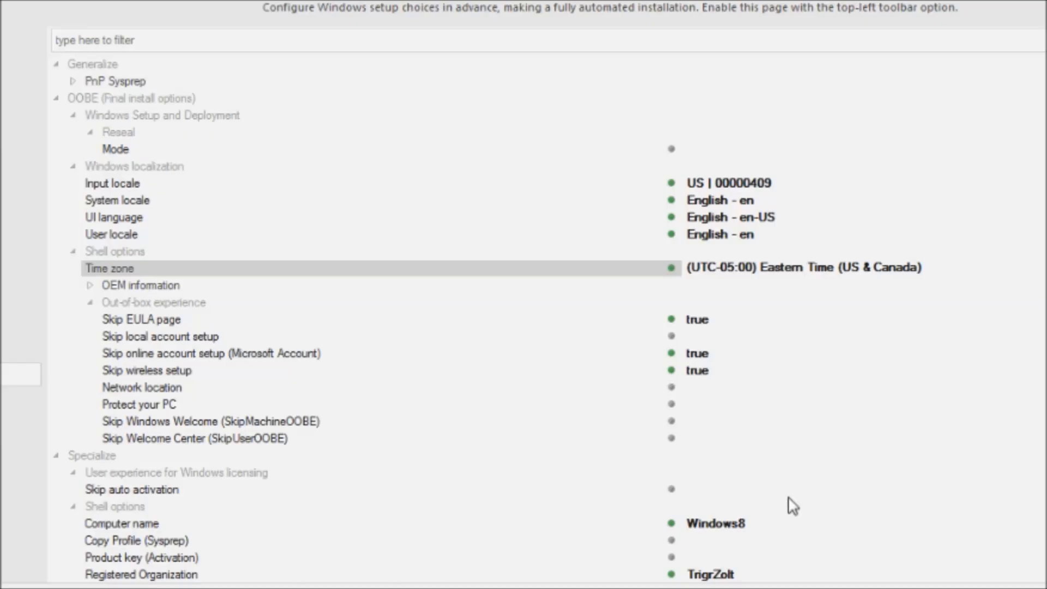
{"action": "left_click", "coordinate": [723, 423]}
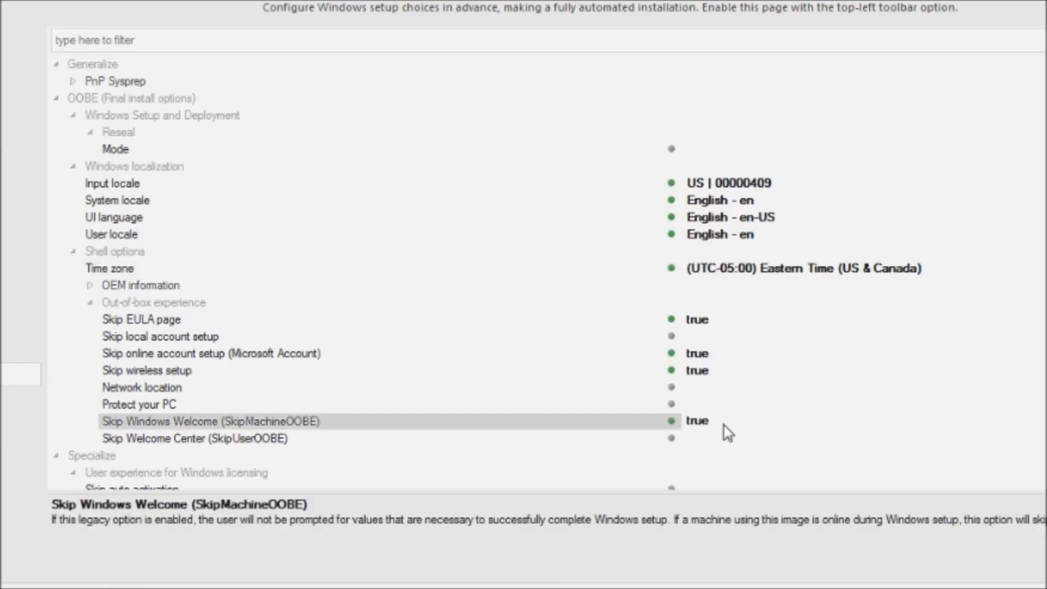
{"action": "left_click", "coordinate": [202, 404]}
{"action": "left_click", "coordinate": [280, 388]}
{"action": "left_click", "coordinate": [755, 419]}
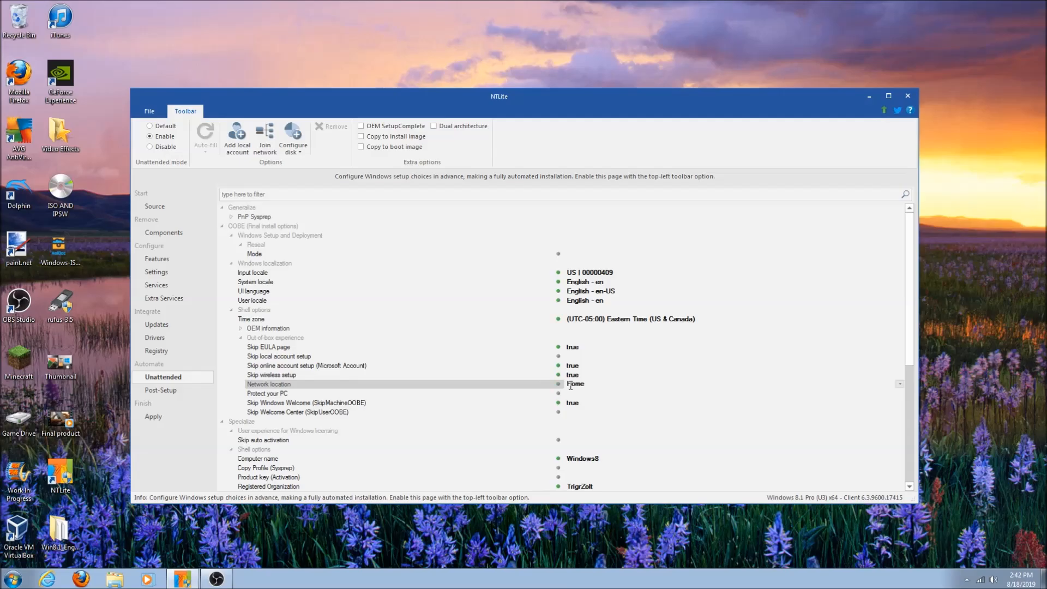
Step: Set Network location to Home and Protect your PC to Recommended in the out-of-box experience options
{"action": "type", "text": "Home"}
{"action": "left_click", "coordinate": [578, 395]}
{"action": "double_click", "coordinate": [576, 396]}
{"action": "double_click", "coordinate": [578, 396]}
{"action": "double_click", "coordinate": [579, 396]}
{"action": "double_click", "coordinate": [580, 396]}
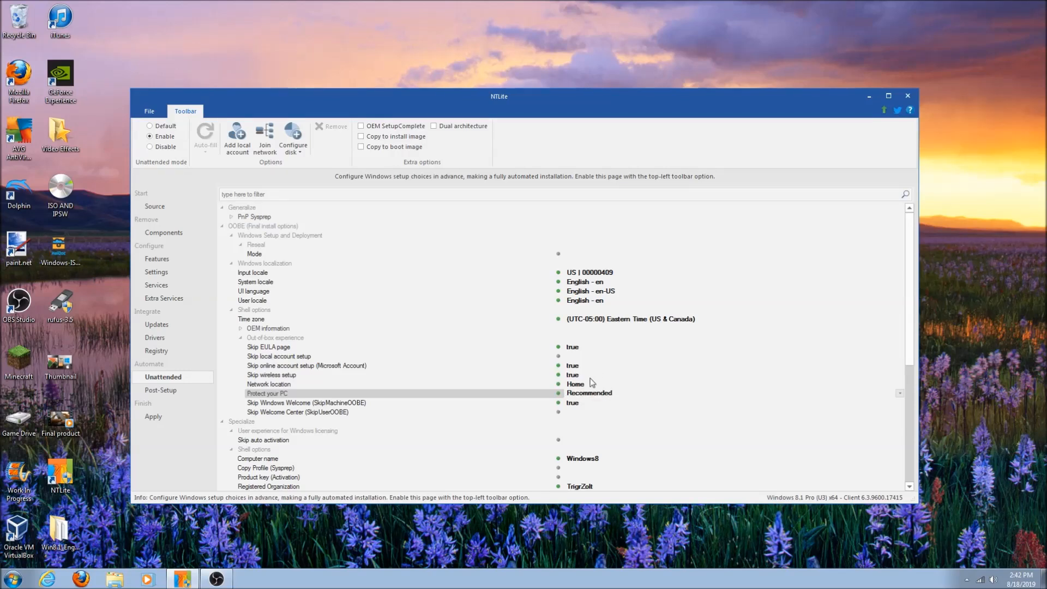
Step: Review the remaining unattended options, including the descriptions of Copy Profile (Sysprep) and Product key (Activation)
{"action": "scroll", "coordinate": [527, 382], "scroll_direction": "down", "scroll_amount": 2}
{"action": "left_click", "coordinate": [352, 412]}
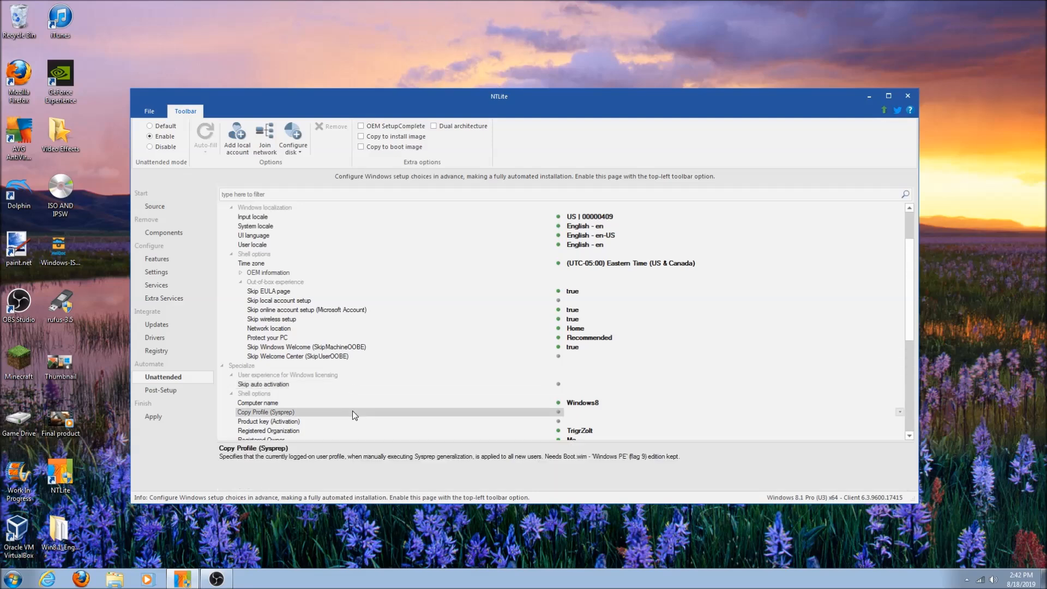
{"action": "scroll", "coordinate": [353, 410], "scroll_direction": "down", "scroll_amount": 7}
{"action": "scroll", "coordinate": [331, 420], "scroll_direction": "up", "scroll_amount": 1}
{"action": "scroll", "coordinate": [319, 414], "scroll_direction": "up", "scroll_amount": 8}
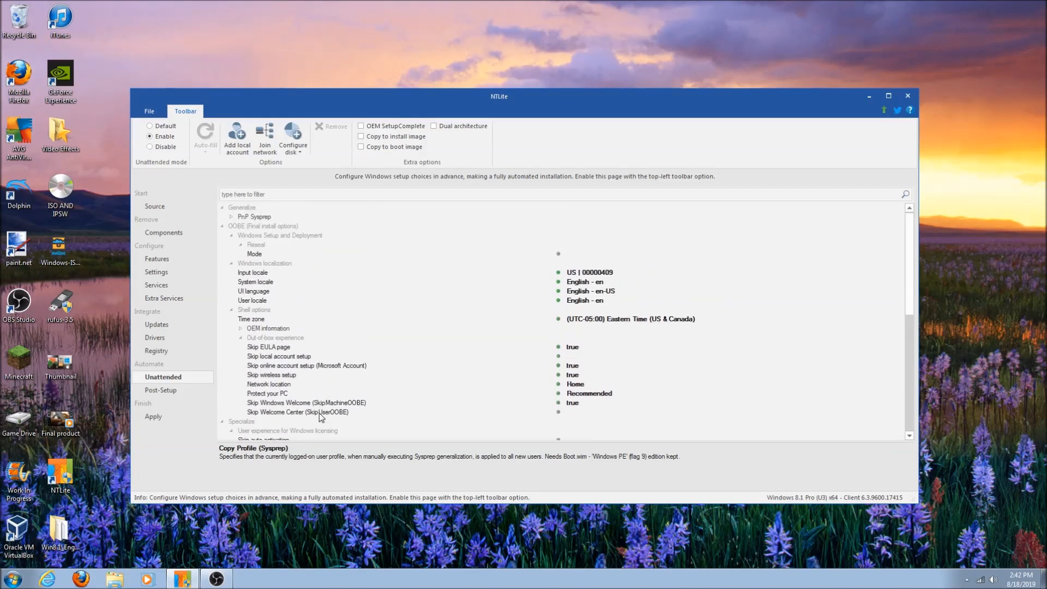
{"action": "scroll", "coordinate": [321, 409], "scroll_direction": "down", "scroll_amount": 3}
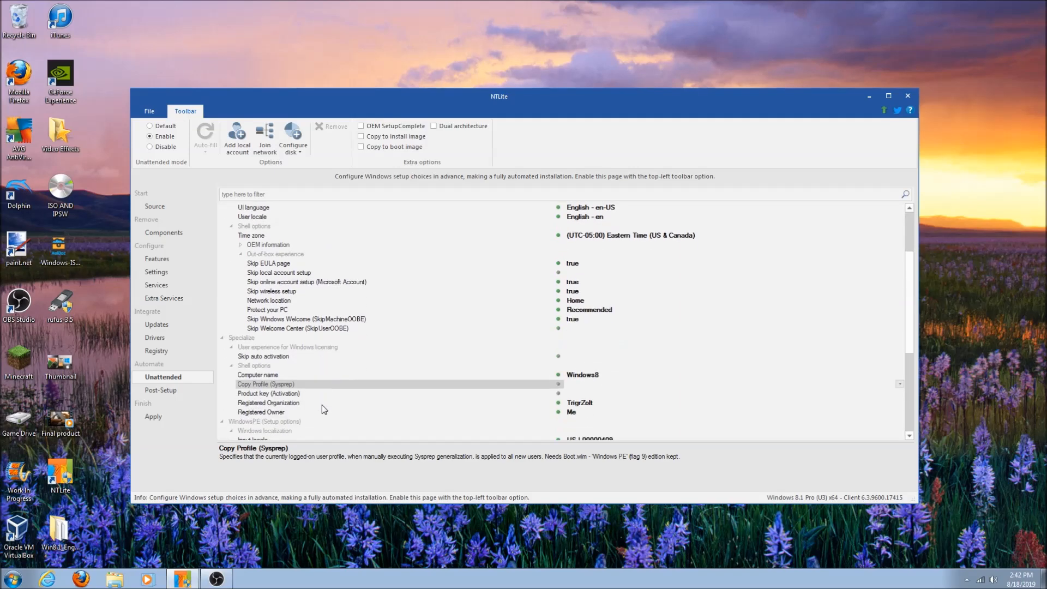
{"action": "scroll", "coordinate": [292, 411], "scroll_direction": "down", "scroll_amount": 2}
{"action": "left_click", "coordinate": [293, 339]}
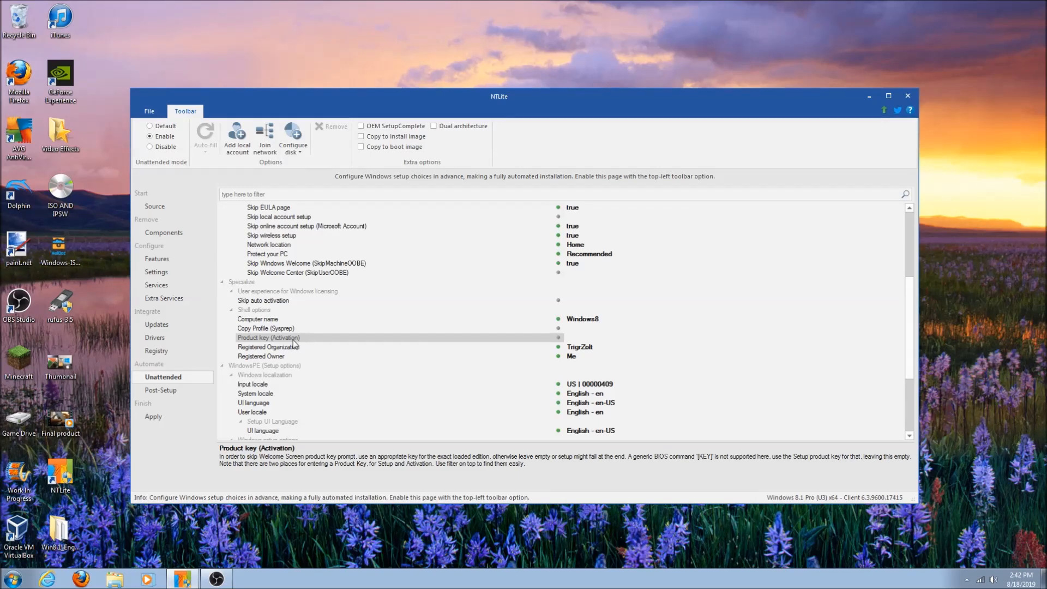
{"action": "scroll", "coordinate": [292, 339], "scroll_direction": "down", "scroll_amount": 4}
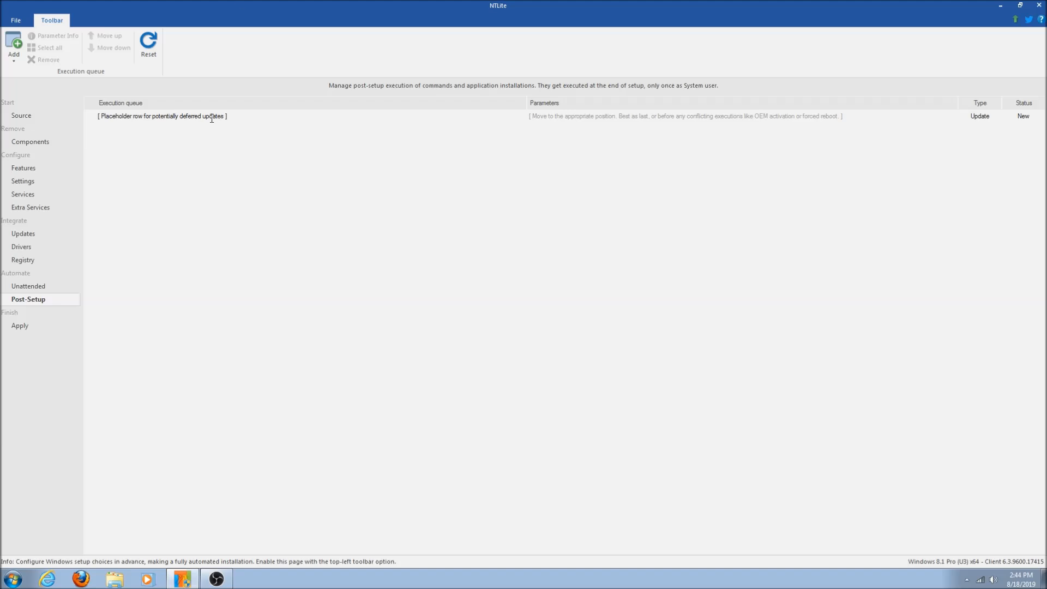
Step: Set the saving mode to Save the image and trim editions, and include boot.wim 1 Microsoft Windows PE (x64) in the nonessential editions to remove
{"action": "left_click", "coordinate": [51, 328]}
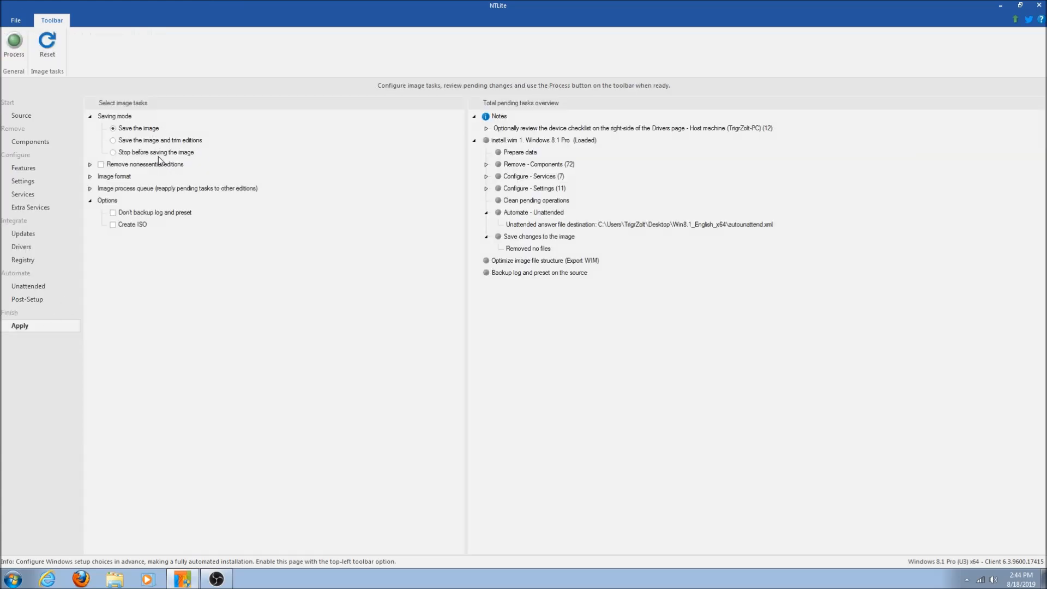
{"action": "left_click", "coordinate": [112, 140]}
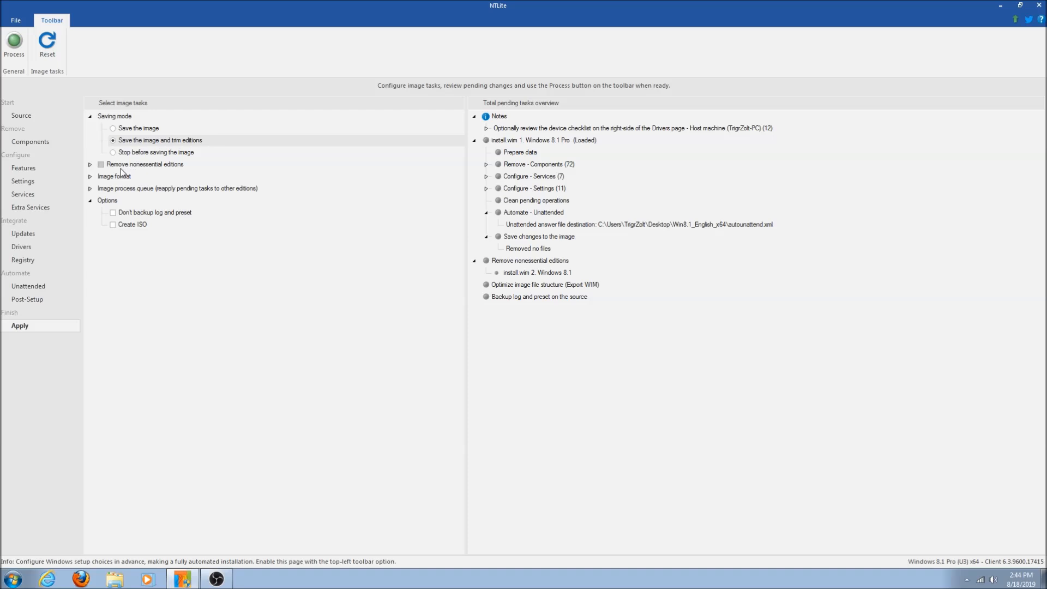
{"action": "left_click", "coordinate": [91, 166]}
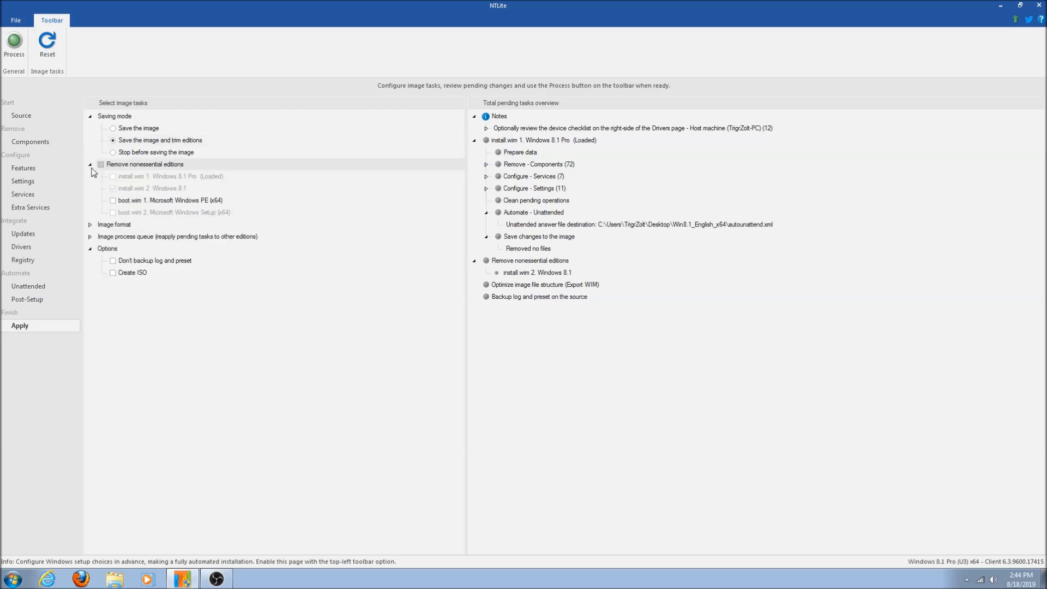
{"action": "left_click", "coordinate": [98, 166]}
{"action": "left_click", "coordinate": [99, 166]}
{"action": "left_click", "coordinate": [99, 166]}
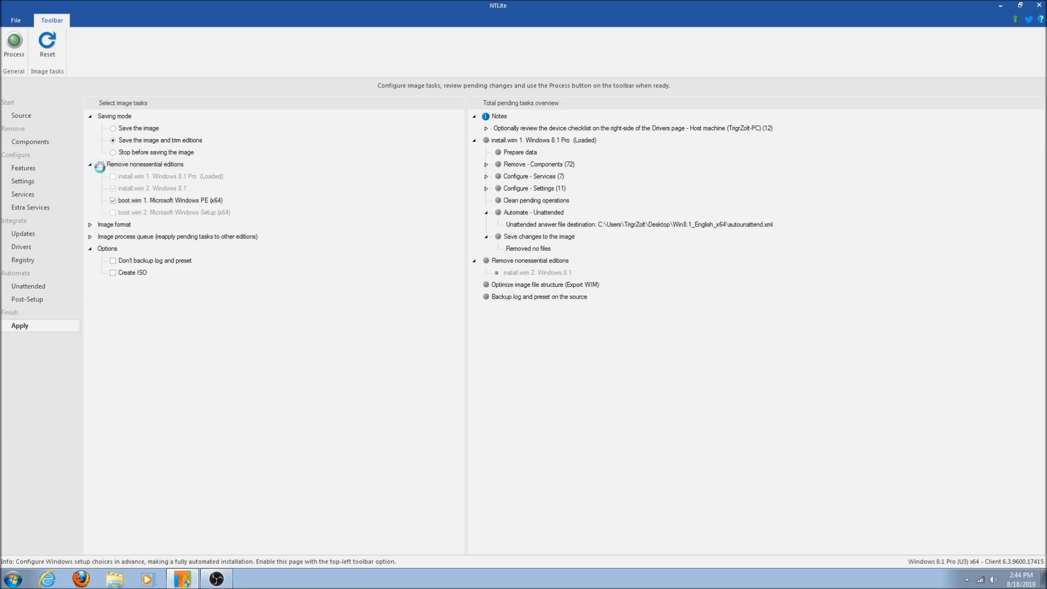
{"action": "left_click", "coordinate": [91, 165]}
{"action": "left_click", "coordinate": [90, 176]}
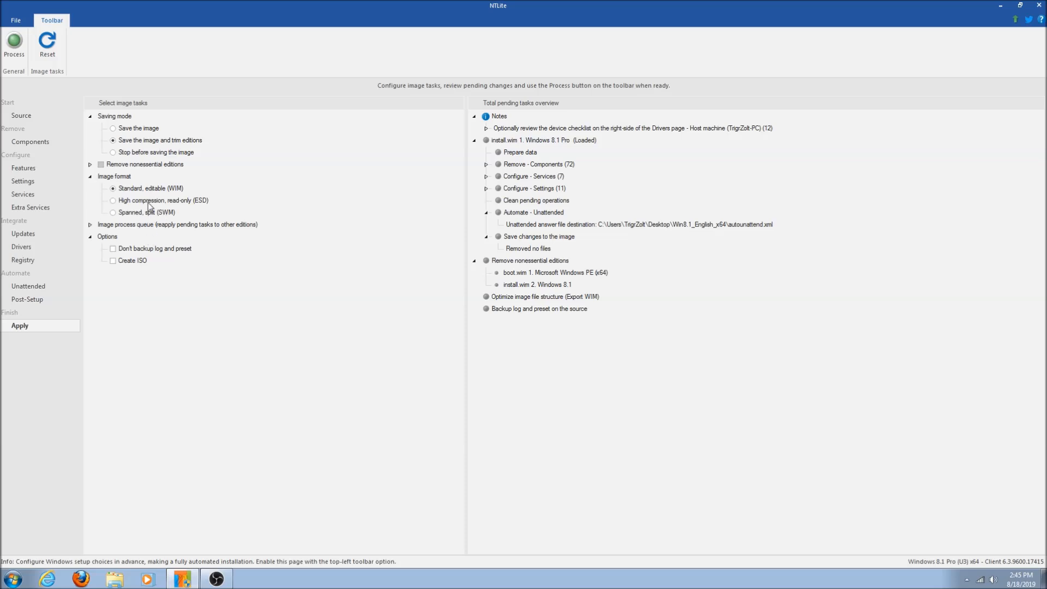
{"action": "left_click", "coordinate": [90, 176]}
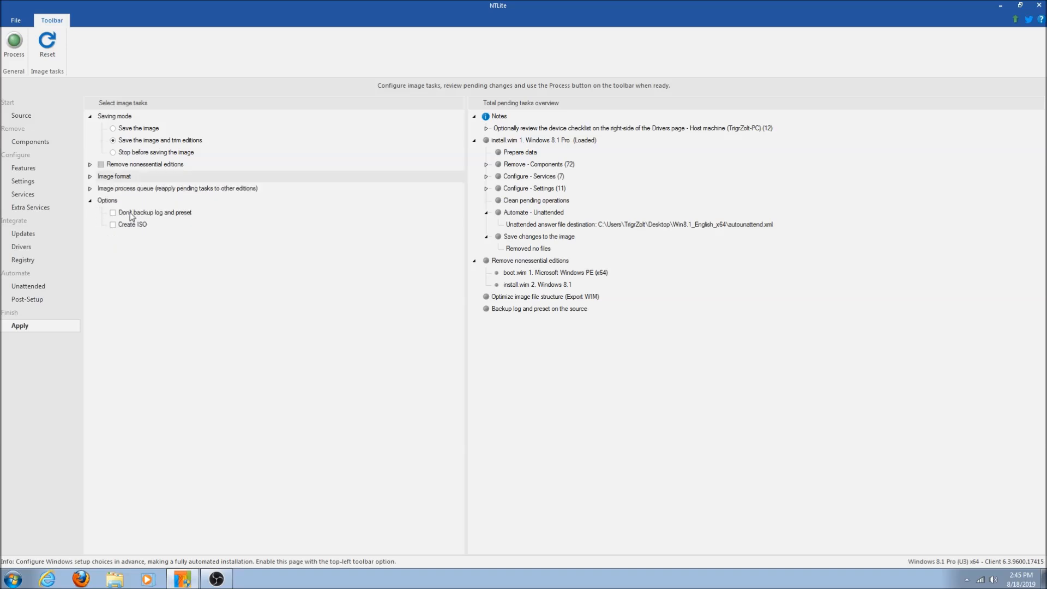
Step: Enable ISO creation, saving it to the Desktop as Windows8.1Debloated with the label Win8.1
{"action": "left_click", "coordinate": [113, 225]}
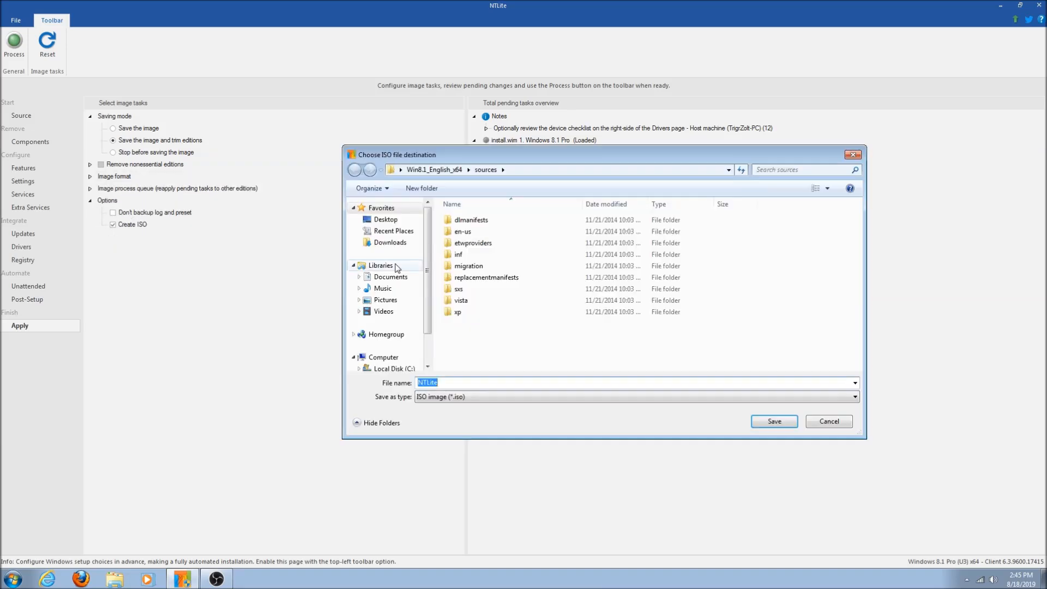
{"action": "left_click", "coordinate": [385, 219]}
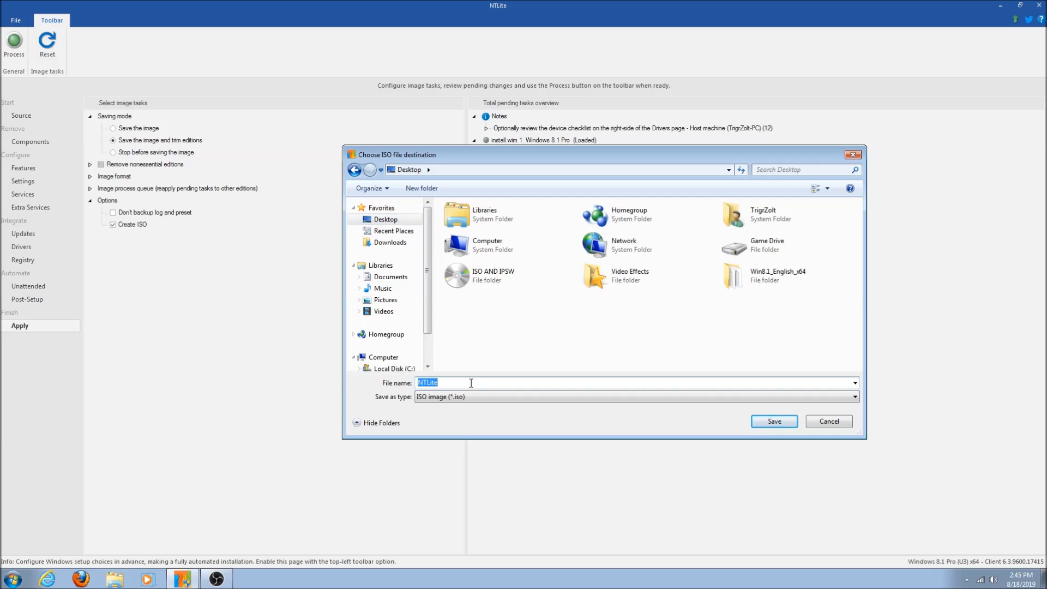
{"action": "type", "text": "wINDOWS"}
{"action": "key", "text": "BackSpace"}
{"action": "key", "text": "BackSpace"}
{"action": "key", "text": "BackSpace"}
{"action": "key", "text": "BackSpace"}
{"action": "key", "text": "BackSpace"}
{"action": "key", "text": "BackSpace"}
{"action": "key", "text": "BackSpace"}
{"action": "type", "text": "Windows8.1Debloated"}
{"action": "key", "text": "Return"}
{"action": "type", "text": "Win8.1"}
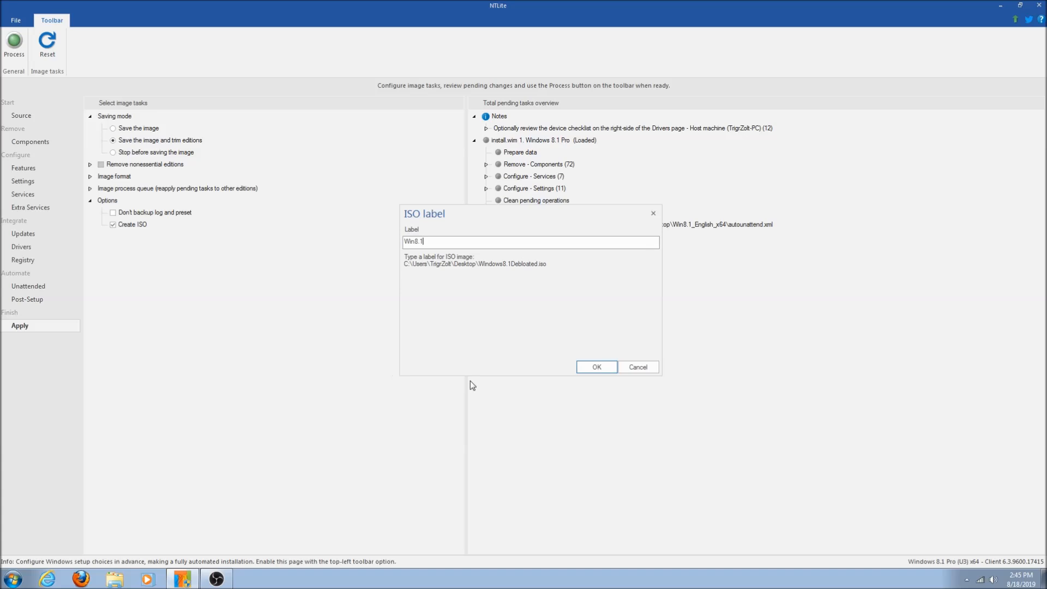
{"action": "key", "text": "Return"}
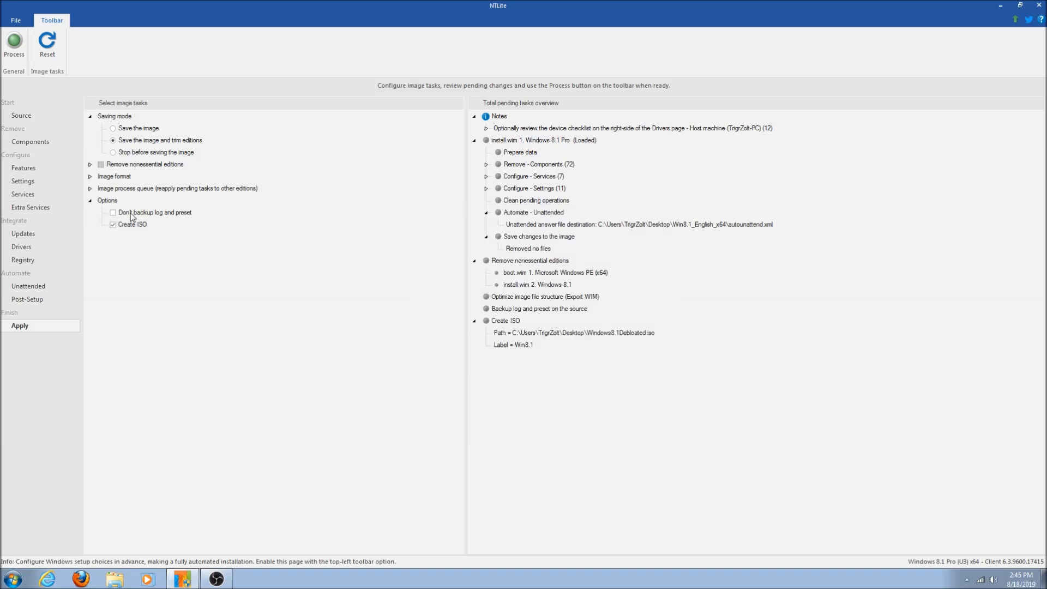
Step: Enable Don't backup log and preset, and start processing the image
{"action": "left_click", "coordinate": [113, 212]}
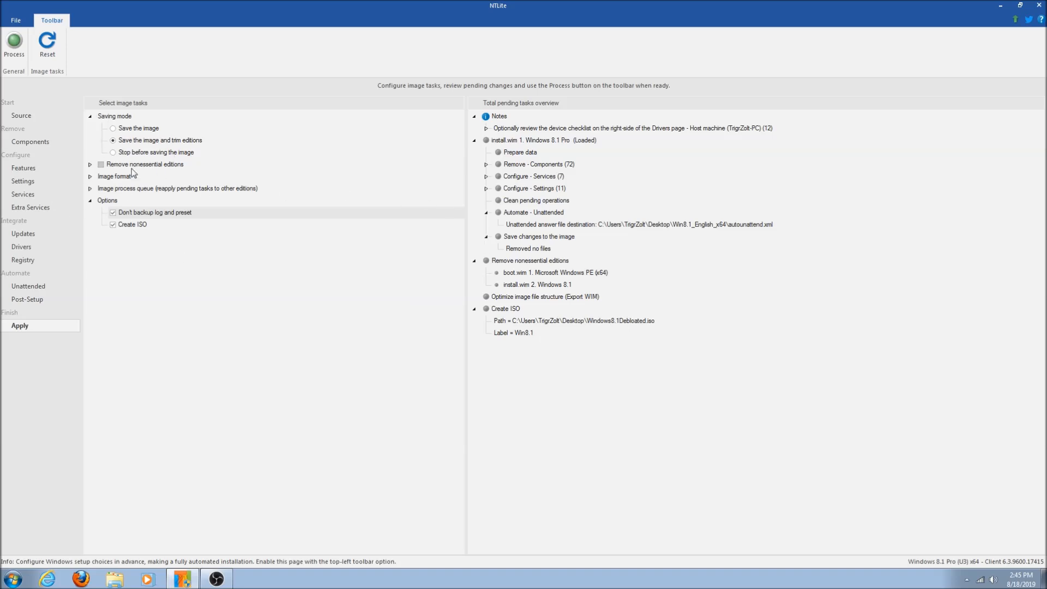
{"action": "left_click", "coordinate": [13, 54]}
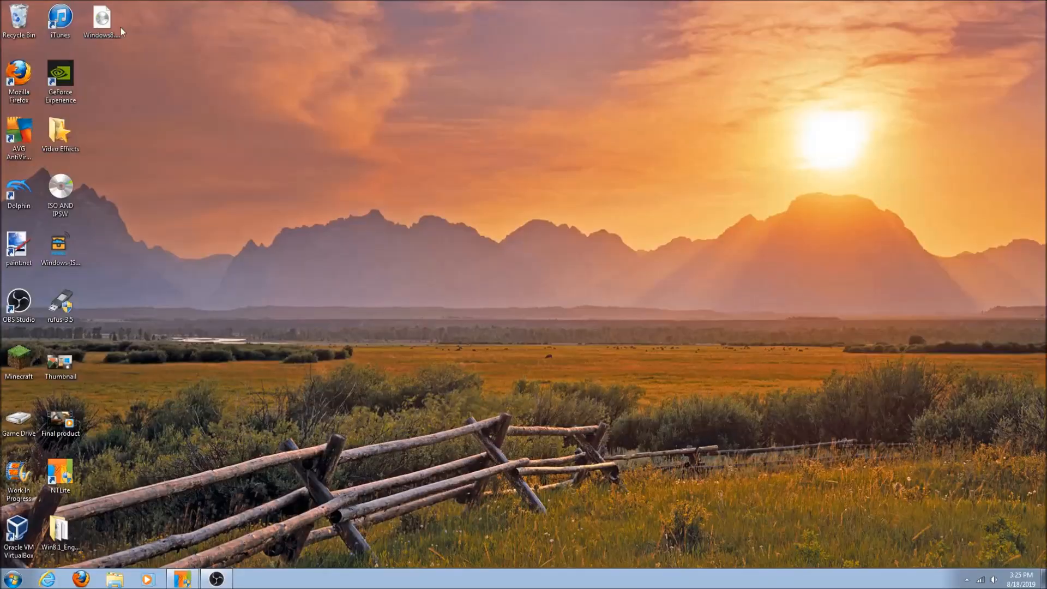
Step: Move the generated ISO file to the middle of the desktop and check the processed tasks in NTLite
{"action": "left_click_drag", "start_coordinate": [103, 17], "coordinate": [560, 248]}
{"action": "left_click_drag", "start_coordinate": [609, 282], "coordinate": [535, 182]}
{"action": "left_click", "coordinate": [590, 272]}
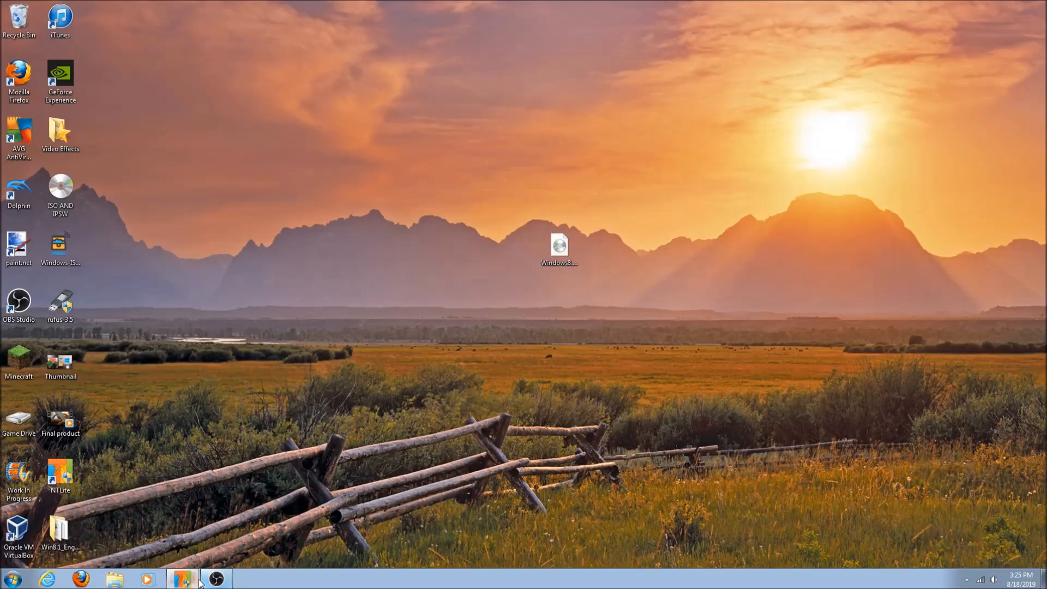
{"action": "left_click", "coordinate": [185, 579]}
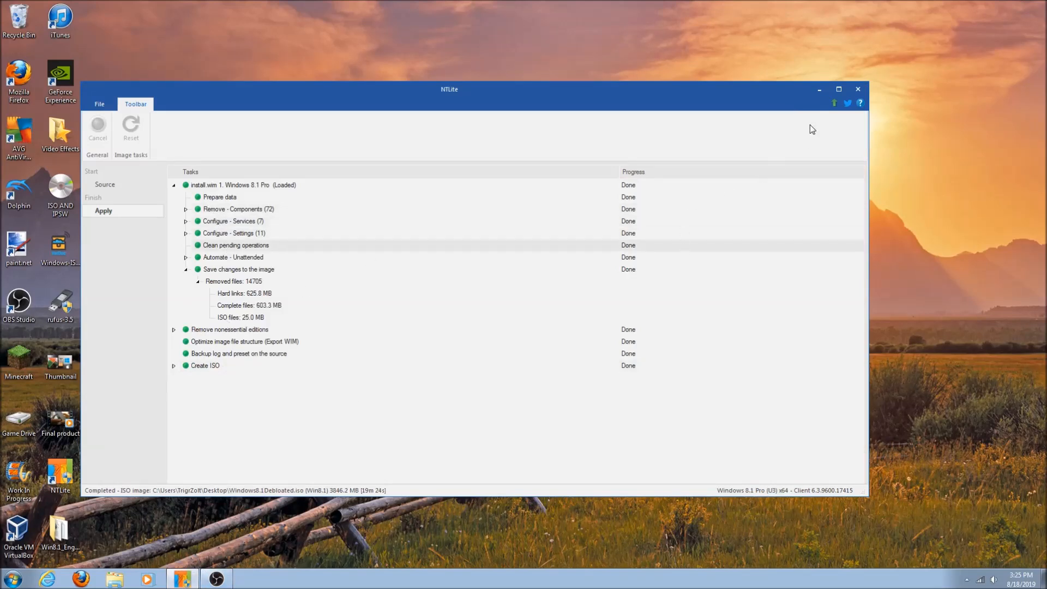
{"action": "left_click", "coordinate": [819, 89]}
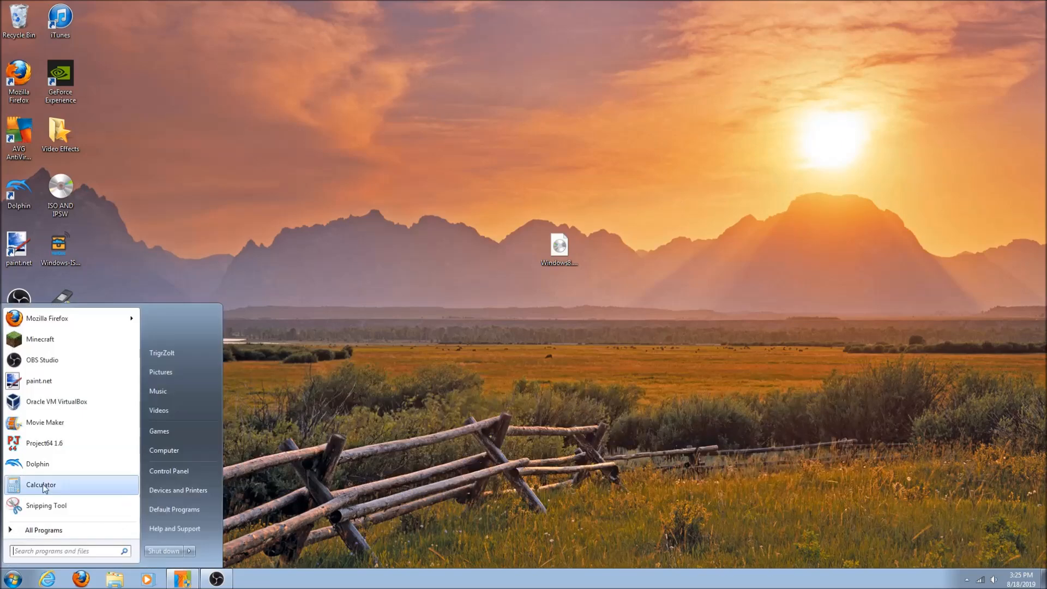
{"action": "left_click", "coordinate": [330, 504]}
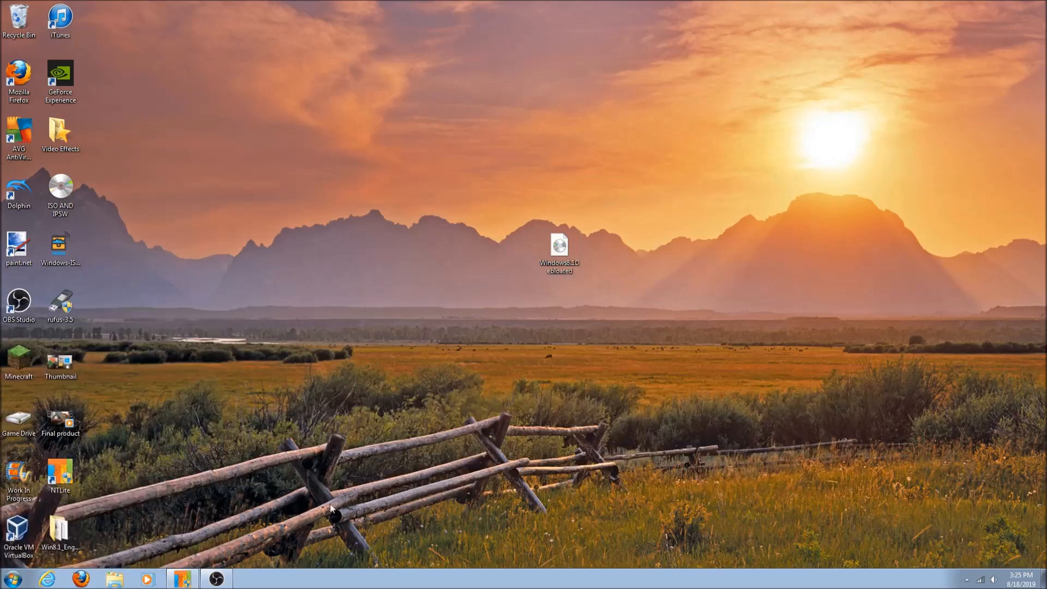
Step: Switch to Oracle VM VirtualBox and start a new Windows 8.1 (64-bit) virtual machine named Windows 8.1 Debloated
{"action": "left_click", "coordinate": [33, 529]}
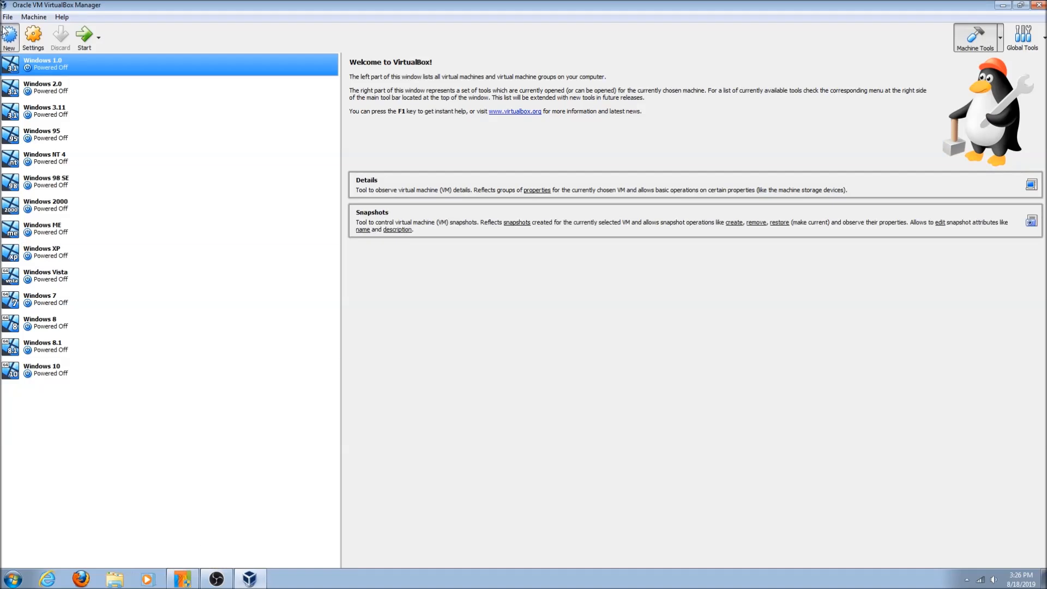
{"action": "left_click", "coordinate": [7, 33]}
{"action": "type", "text": "Windows 8.1"}
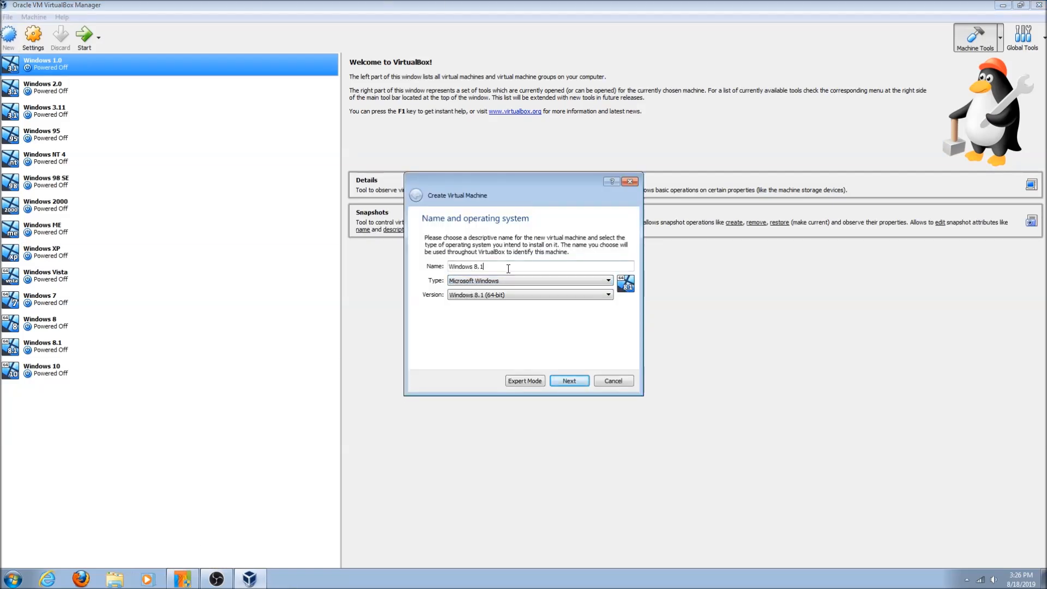
{"action": "type", "text": " Debloat"}
{"action": "key", "text": "Return"}
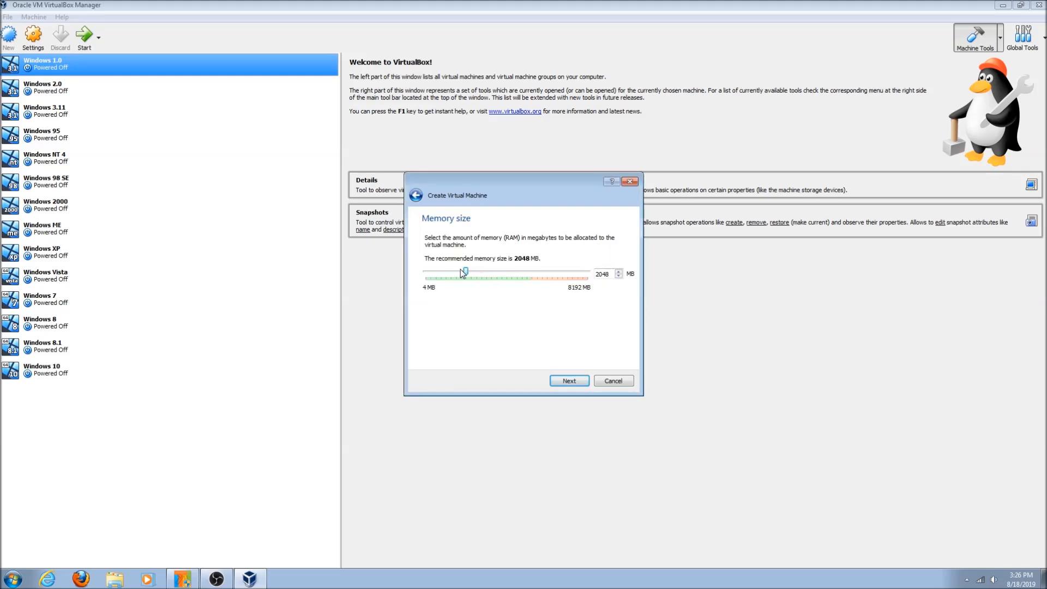
Step: Raise the new virtual machine's memory above the recommended 2048 MB and choose to create a virtual hard disk
{"action": "left_click_drag", "start_coordinate": [464, 274], "coordinate": [505, 284]}
{"action": "left_click", "coordinate": [569, 381]}
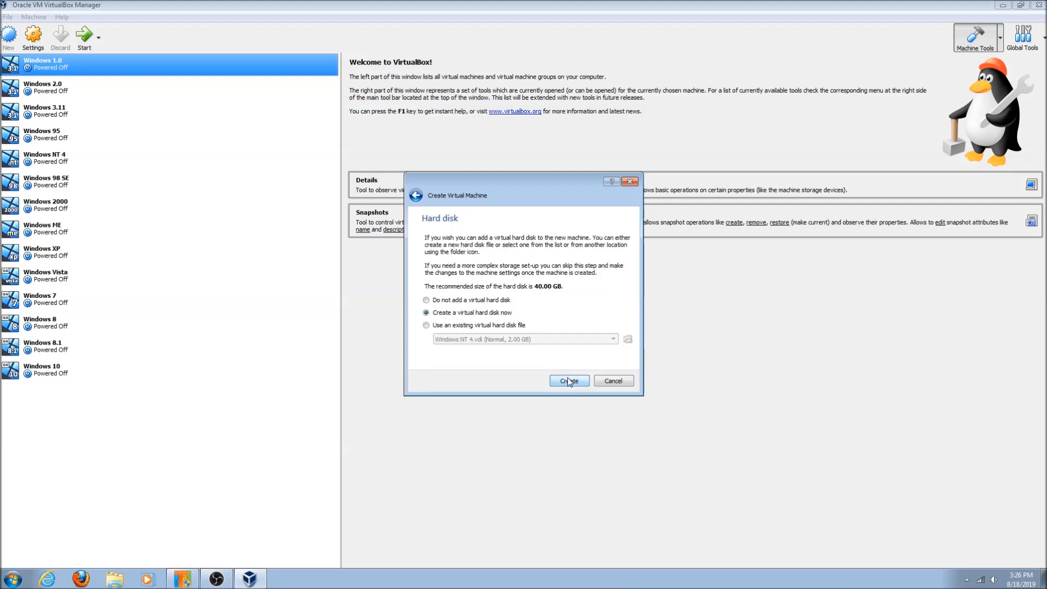
{"action": "left_click", "coordinate": [568, 381]}
{"action": "left_click", "coordinate": [572, 392]}
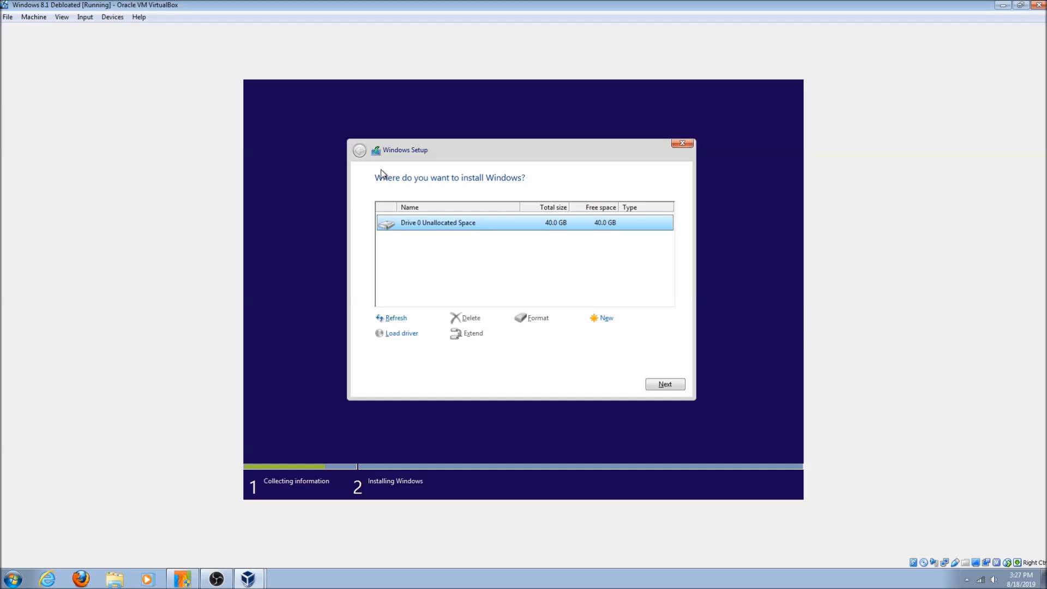
Step: Install Windows on the virtual machine's unallocated Drive 0, and reset the machine at the Administrator Preparing Windows screen
{"action": "left_click", "coordinate": [664, 384]}
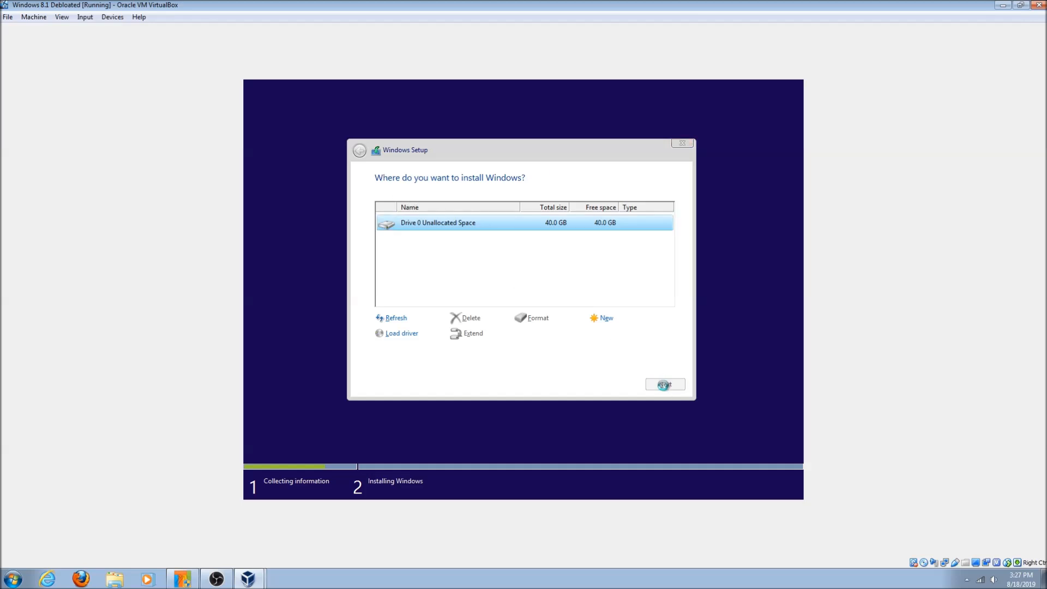
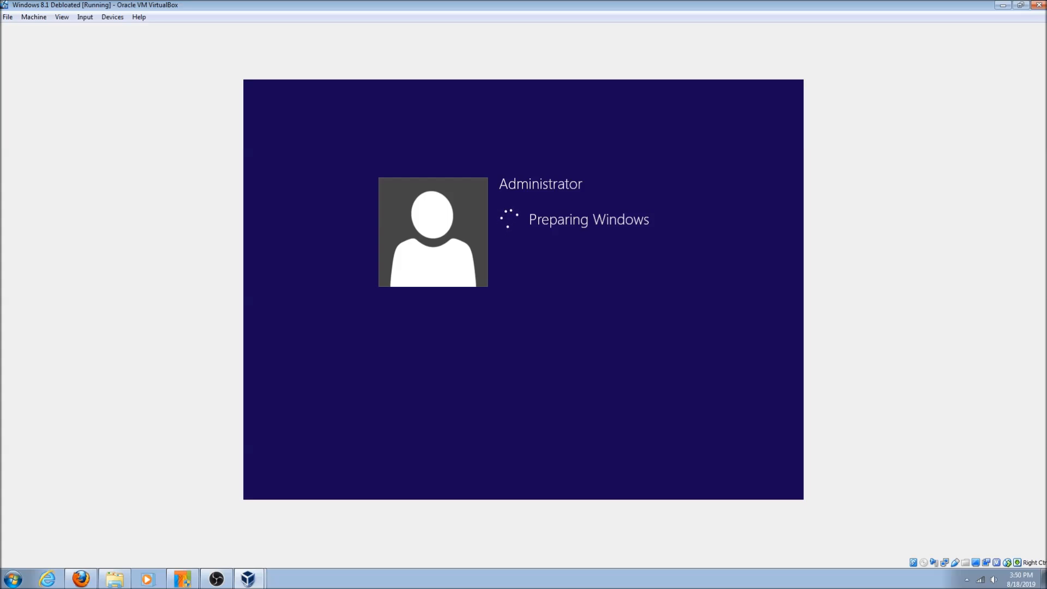
{"action": "left_click", "coordinate": [34, 17]}
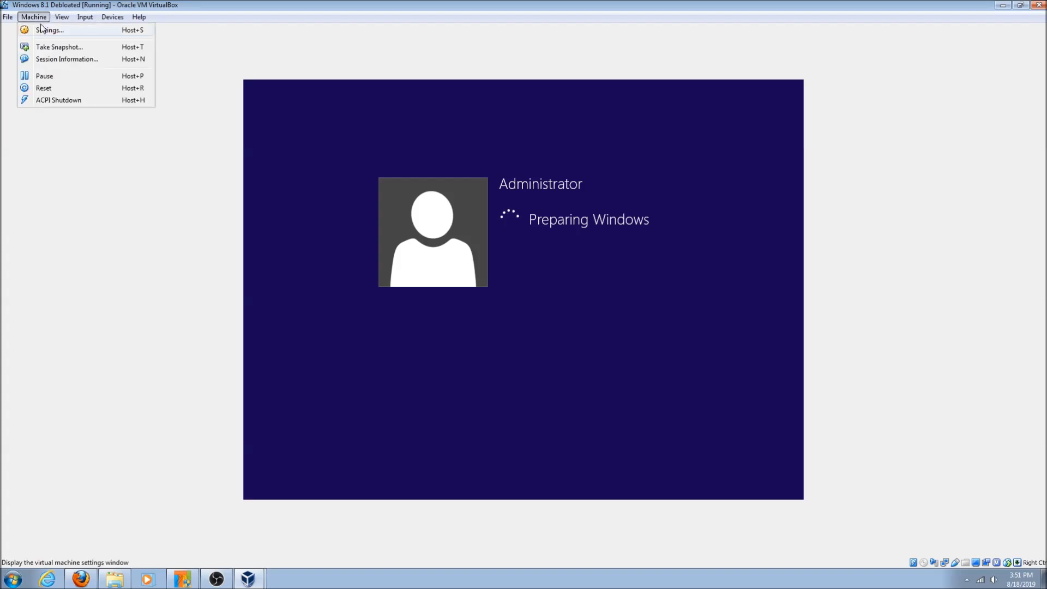
{"action": "left_click", "coordinate": [43, 89]}
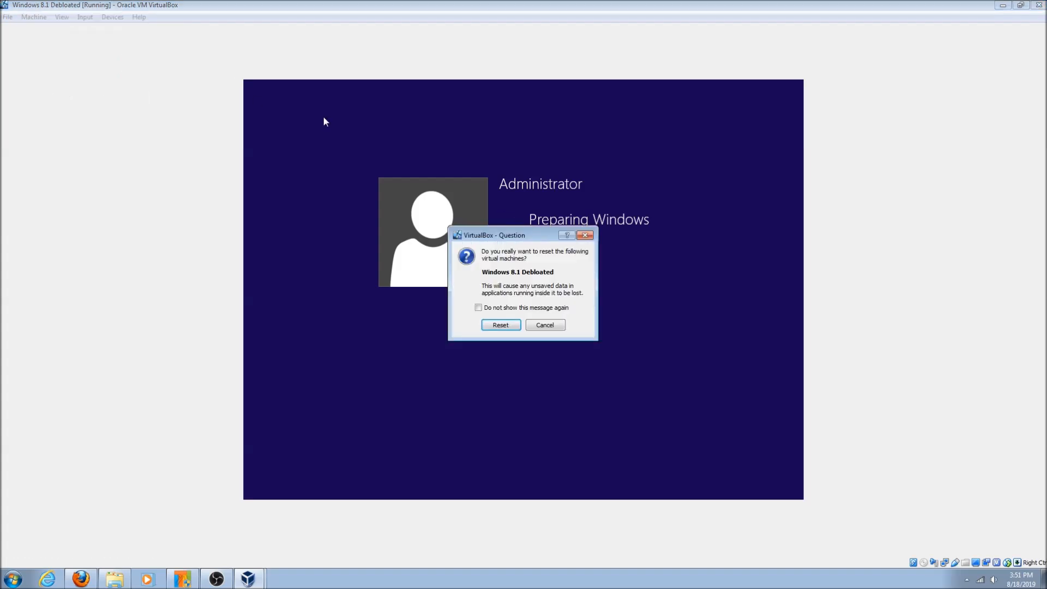
{"action": "left_click", "coordinate": [505, 325]}
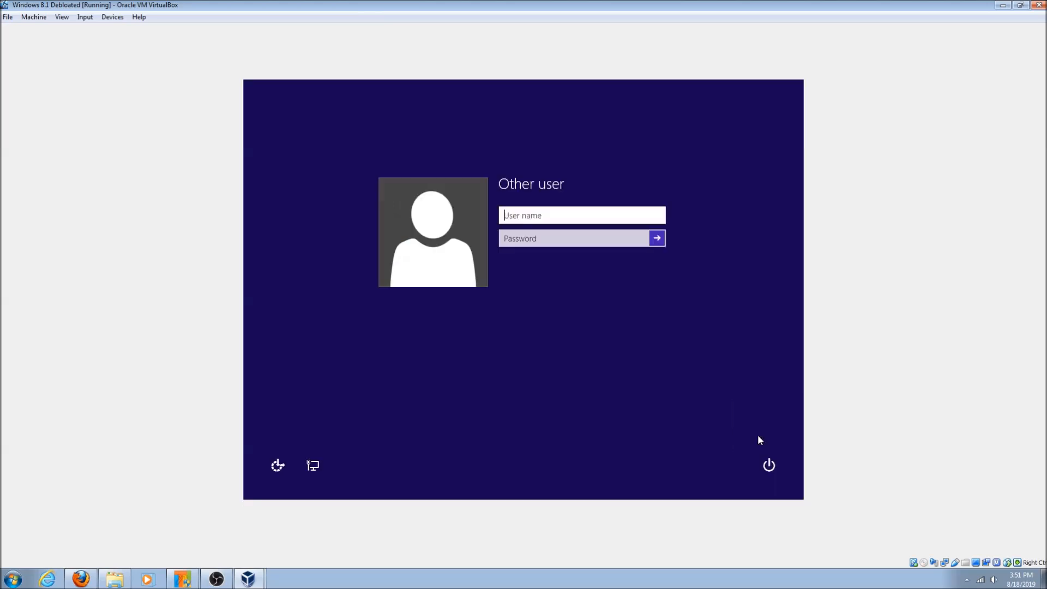
Step: Restart the virtual machine from the Windows sign-in screen into its recovery options
{"action": "left_click", "coordinate": [758, 436]}
{"action": "left_click", "coordinate": [765, 457]}
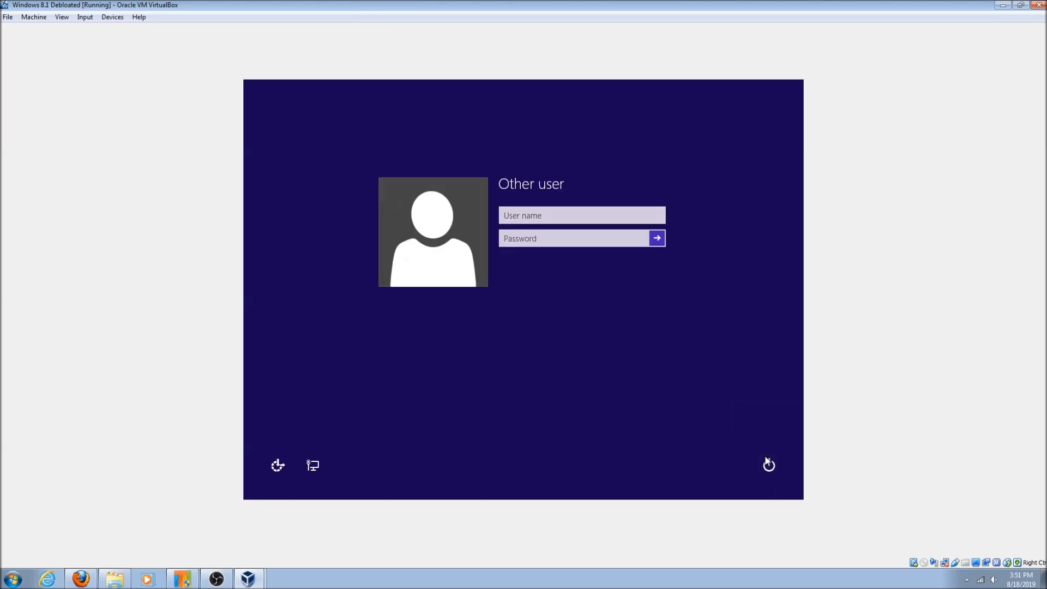
{"action": "left_click", "coordinate": [767, 463]}
{"action": "left_click", "coordinate": [753, 446]}
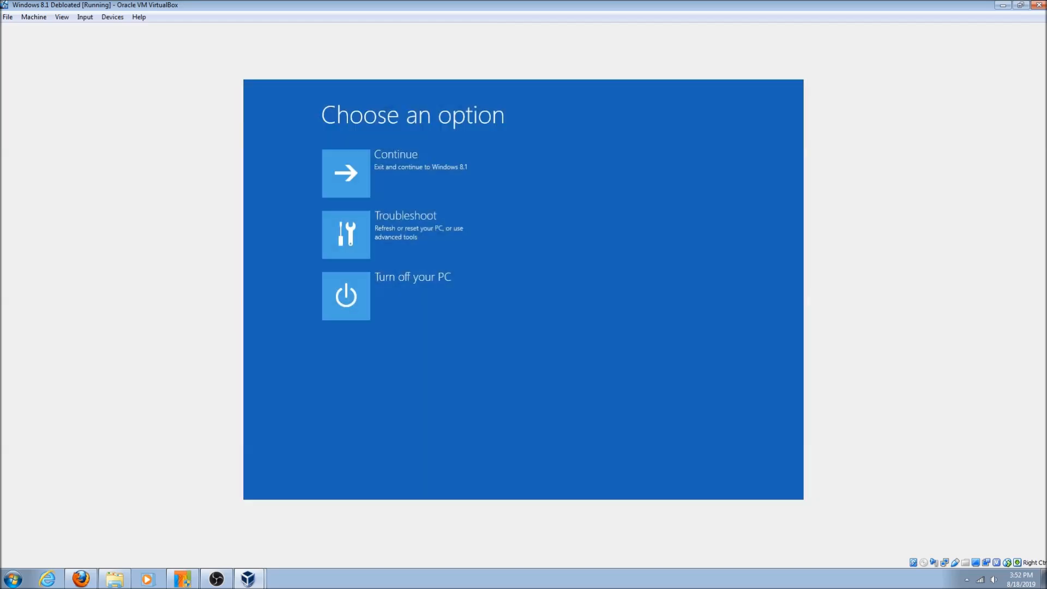
Step: Open a command prompt through the advanced troubleshooting options, and restart the virtual machine from Startup Settings
{"action": "left_click", "coordinate": [400, 248]}
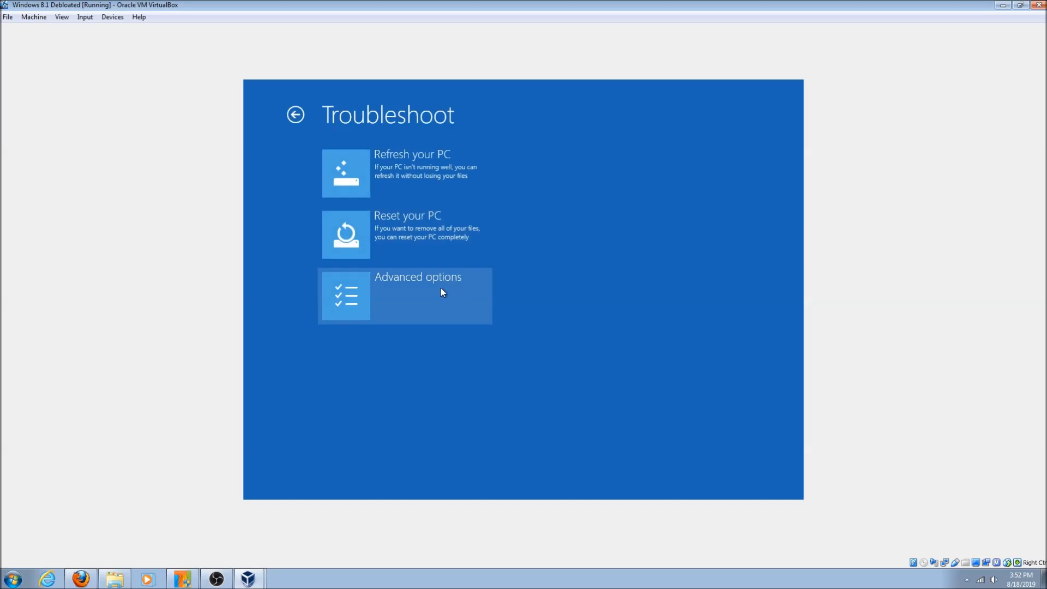
{"action": "left_click", "coordinate": [441, 288]}
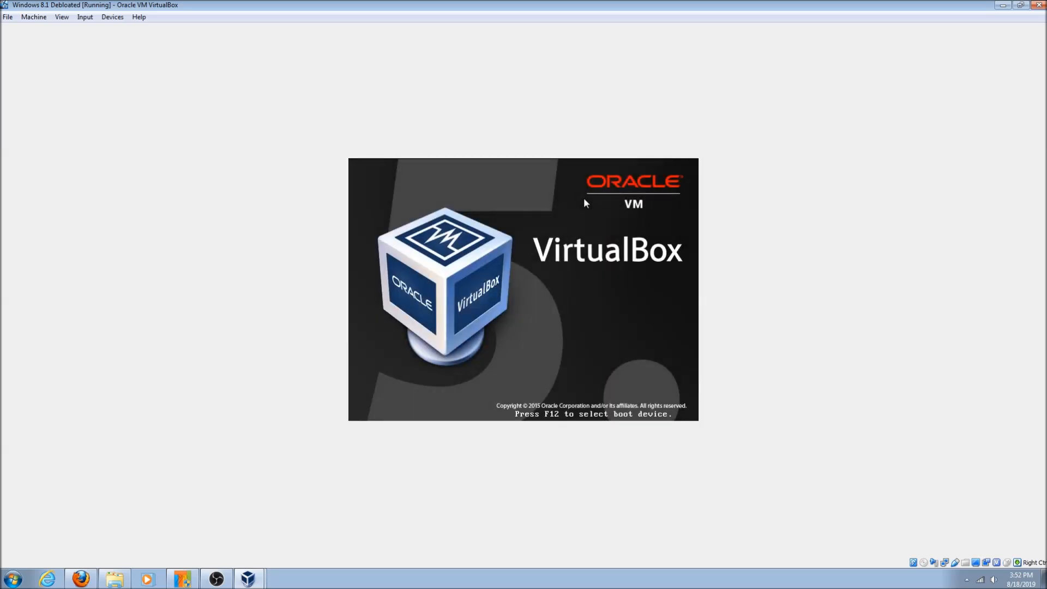
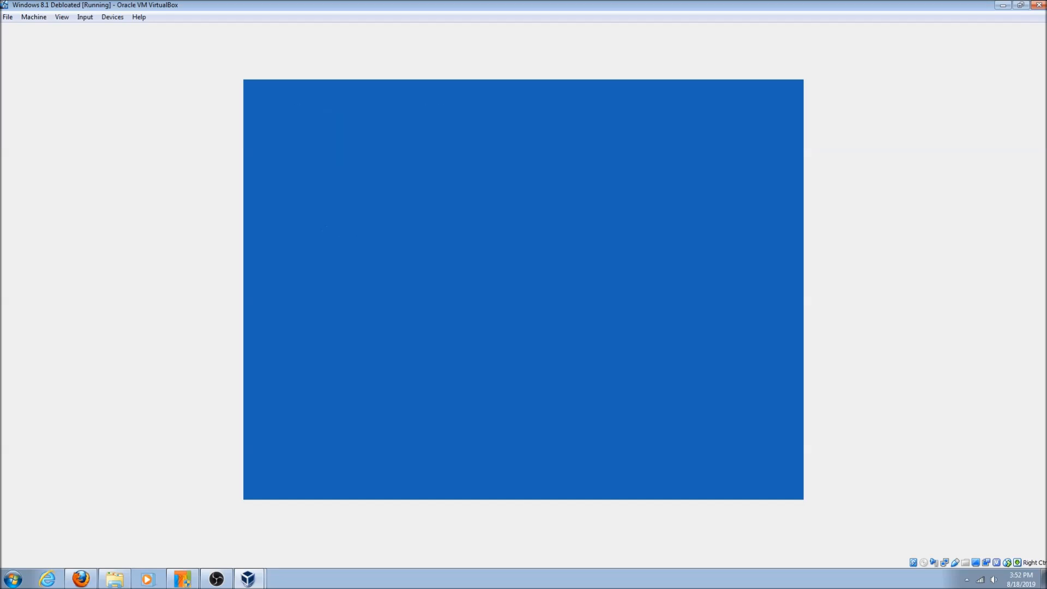
{"action": "key", "text": "shift+F10"}
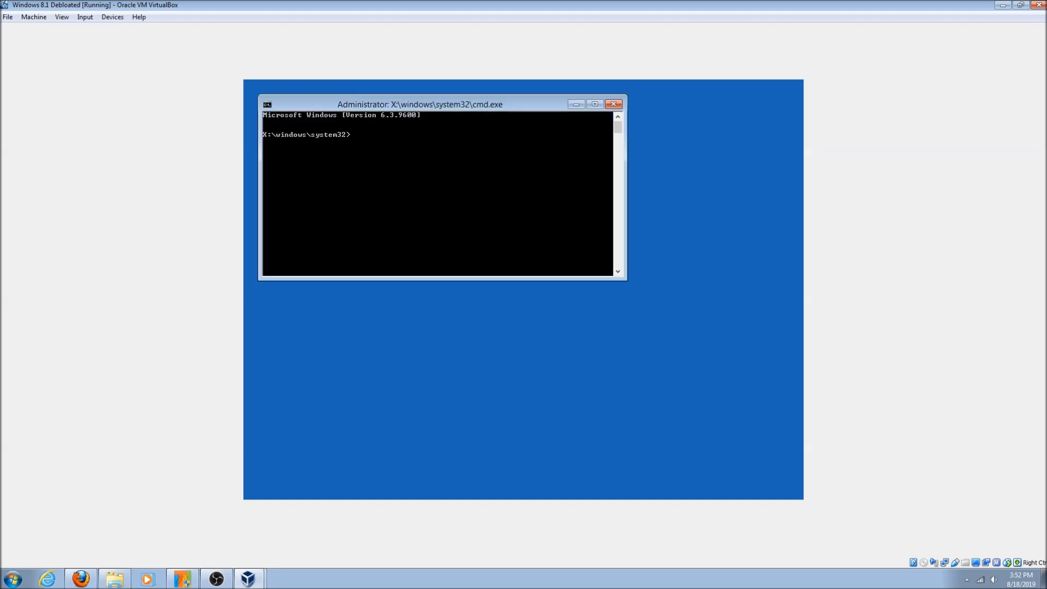
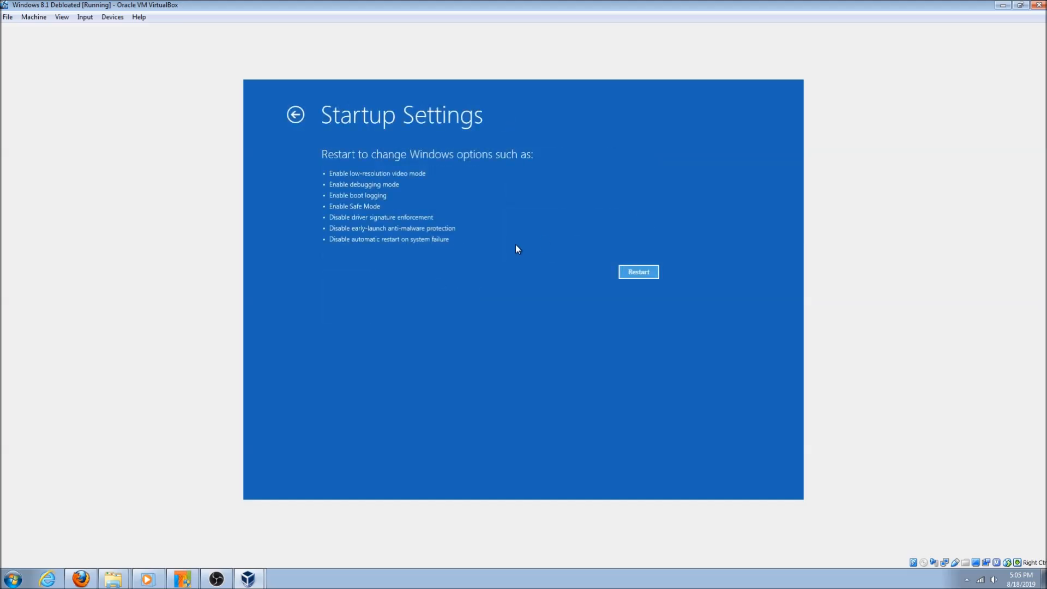
{"action": "left_click", "coordinate": [644, 273]}
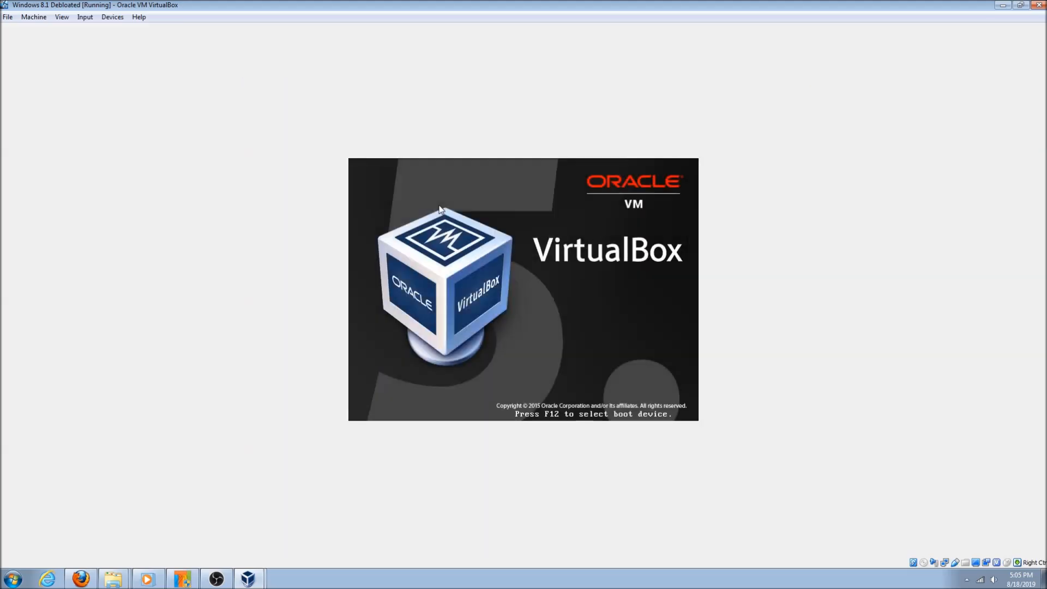
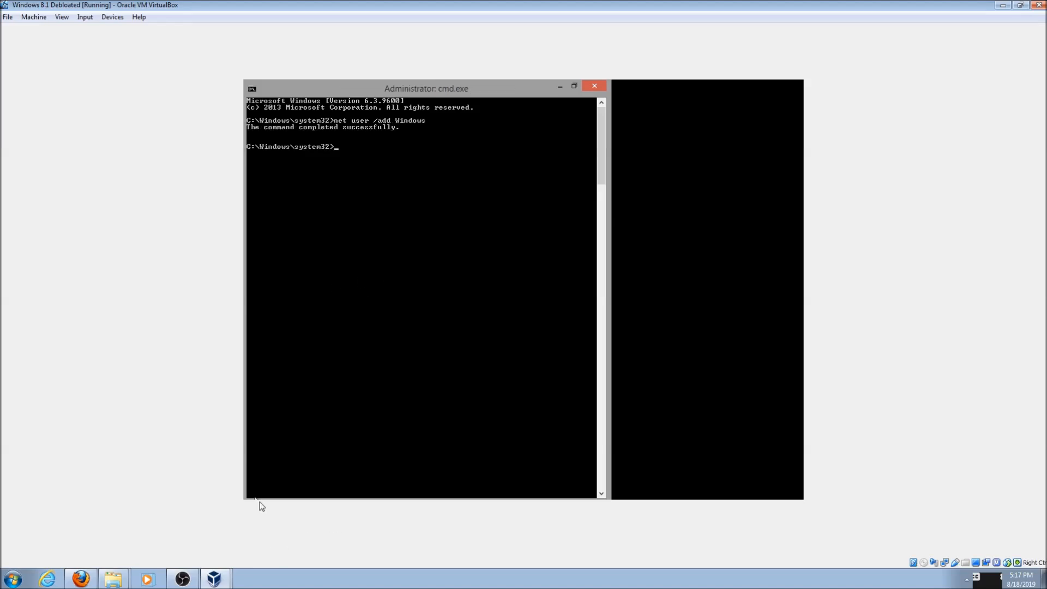
Step: Enter a net user command in the administrator command prompt and reset the virtual machine
{"action": "type", "text": "er"}
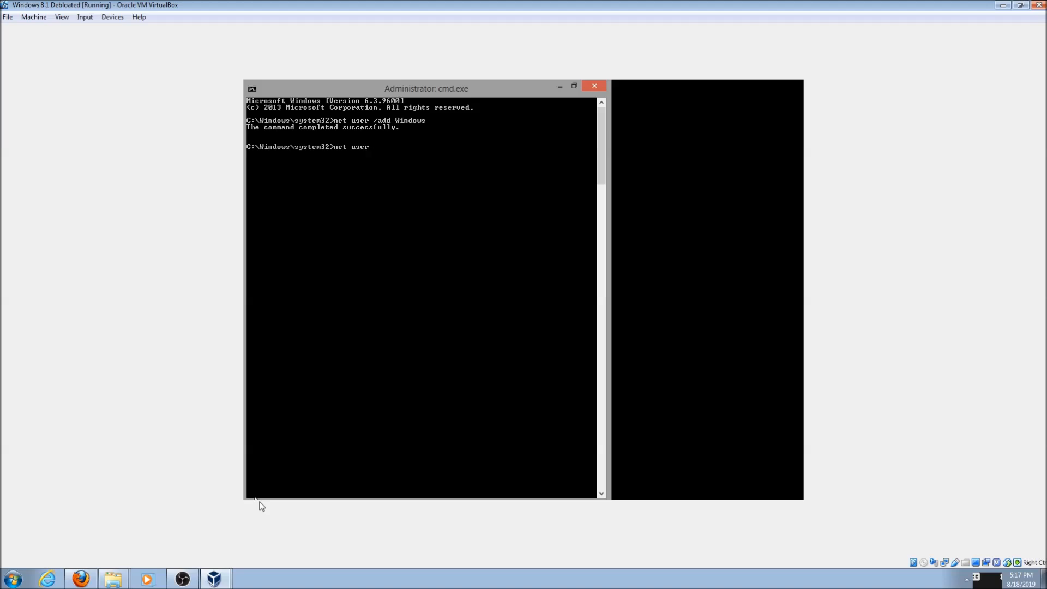
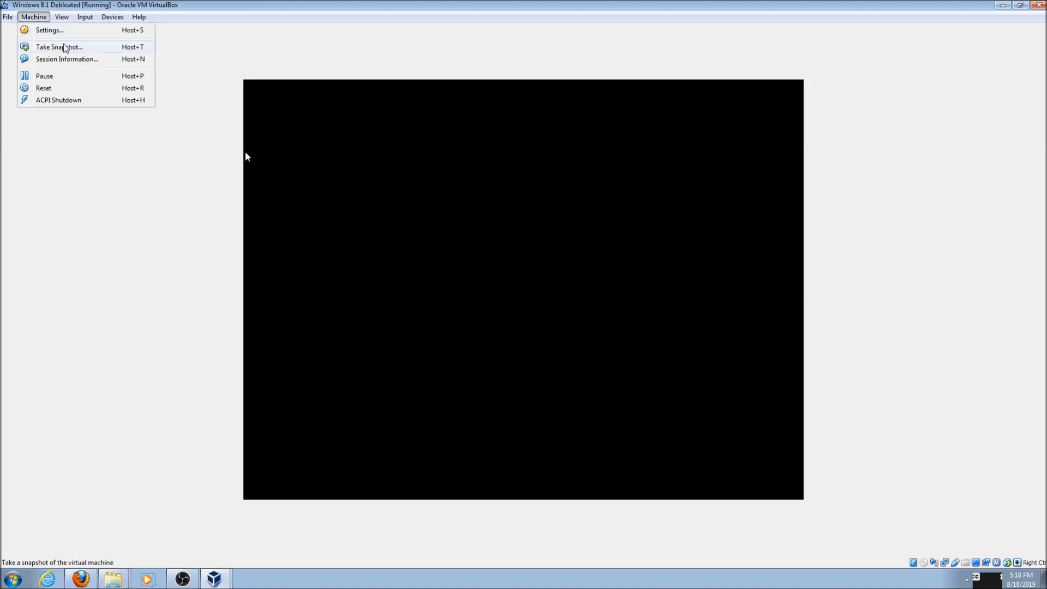
{"action": "left_click", "coordinate": [61, 89]}
{"action": "left_click", "coordinate": [517, 324]}
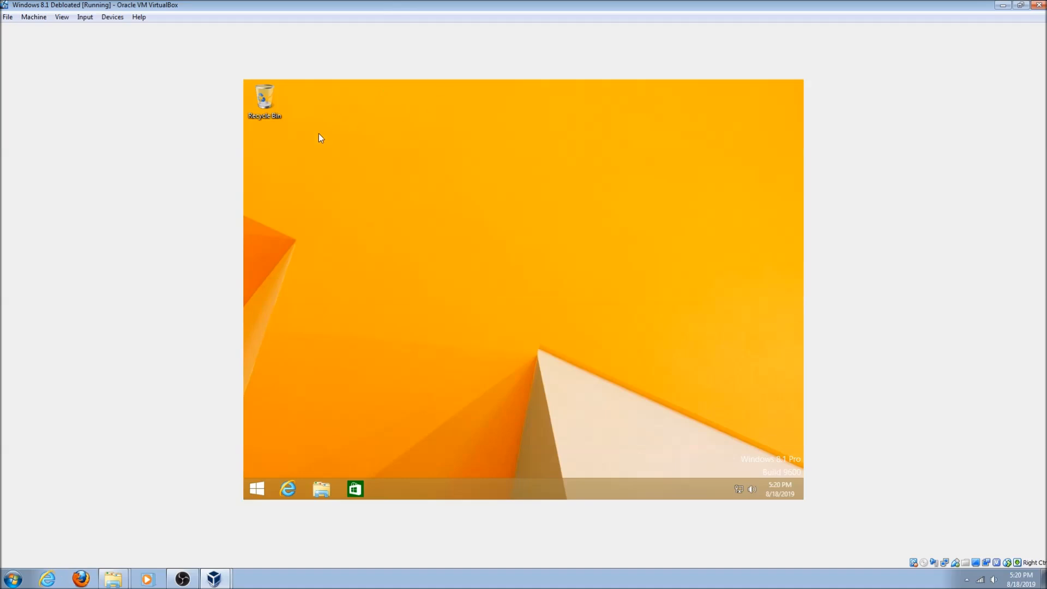
Step: Move the File Explorer tile into its own group on the Start screen, and open and close This PC
{"action": "left_click_drag", "start_coordinate": [318, 133], "coordinate": [803, 443]}
{"action": "left_click", "coordinate": [266, 488]}
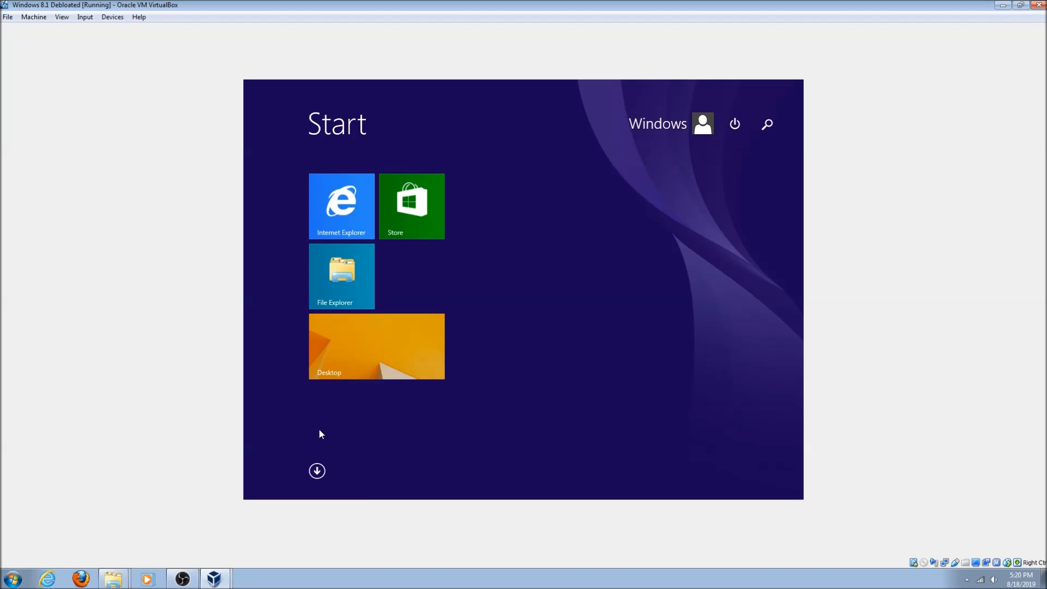
{"action": "left_click_drag", "start_coordinate": [336, 300], "coordinate": [484, 223]}
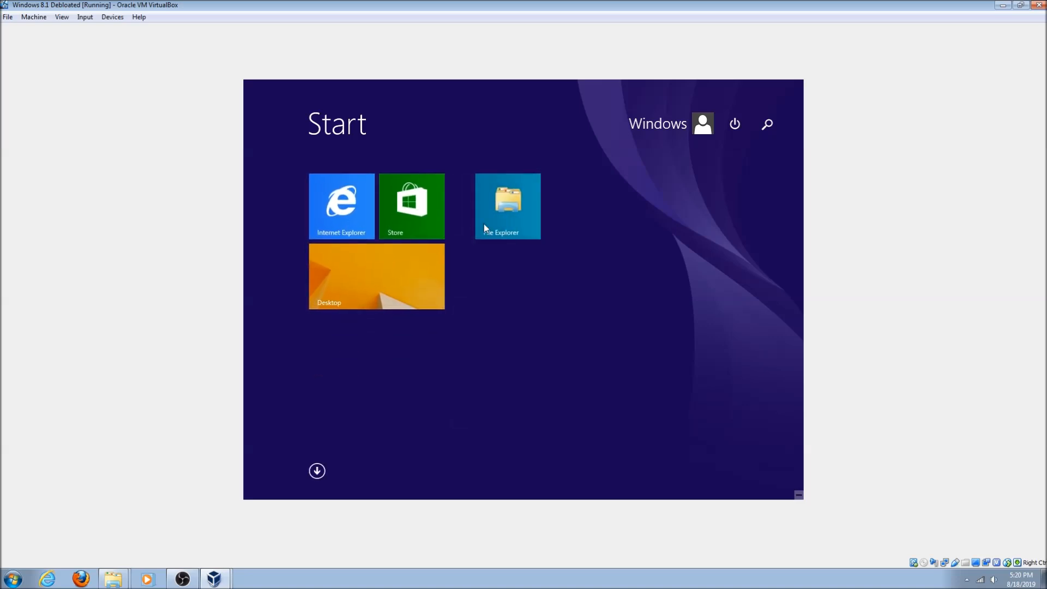
{"action": "left_click", "coordinate": [485, 224]}
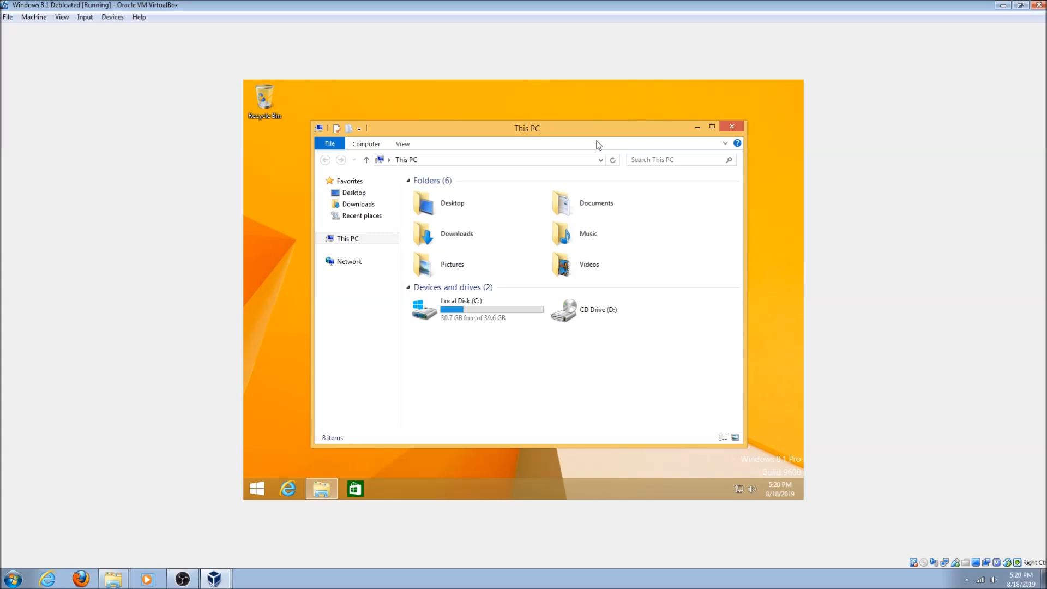
{"action": "left_click", "coordinate": [730, 127]}
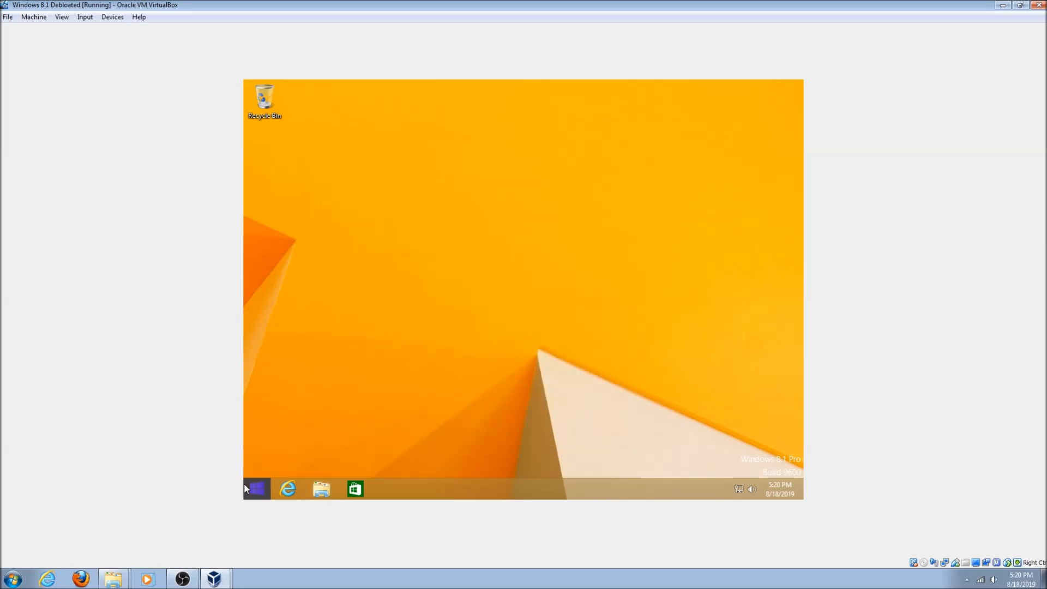
Step: Unpin File Explorer from the virtual machine's Start screen
{"action": "left_click", "coordinate": [245, 484]}
{"action": "right_click", "coordinate": [539, 201]}
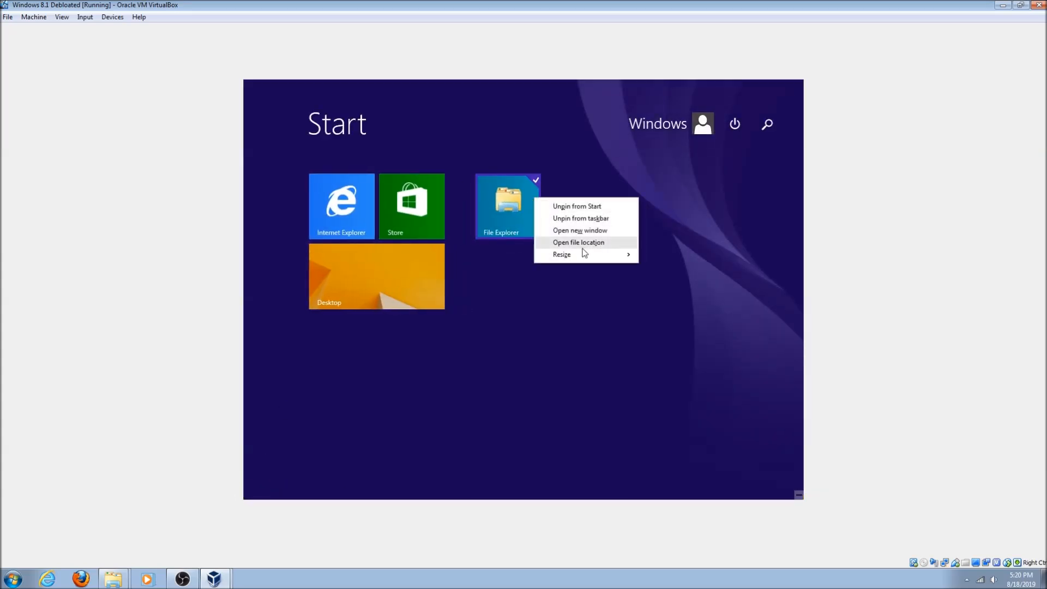
{"action": "left_click", "coordinate": [597, 209]}
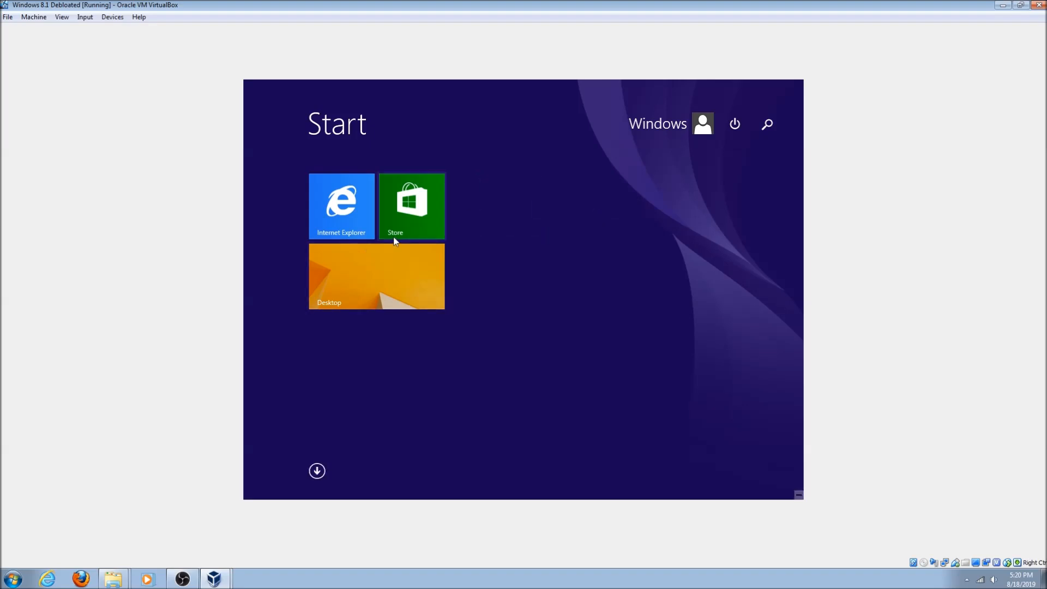
Step: Try the Store app from the Start screen, close it, and return to the desktop
{"action": "mouse_move", "coordinate": [396, 271]}
{"action": "left_mouse_down"}
{"action": "mouse_move", "coordinate": [411, 293]}
{"action": "mouse_move", "coordinate": [404, 283]}
{"action": "left_mouse_up"}
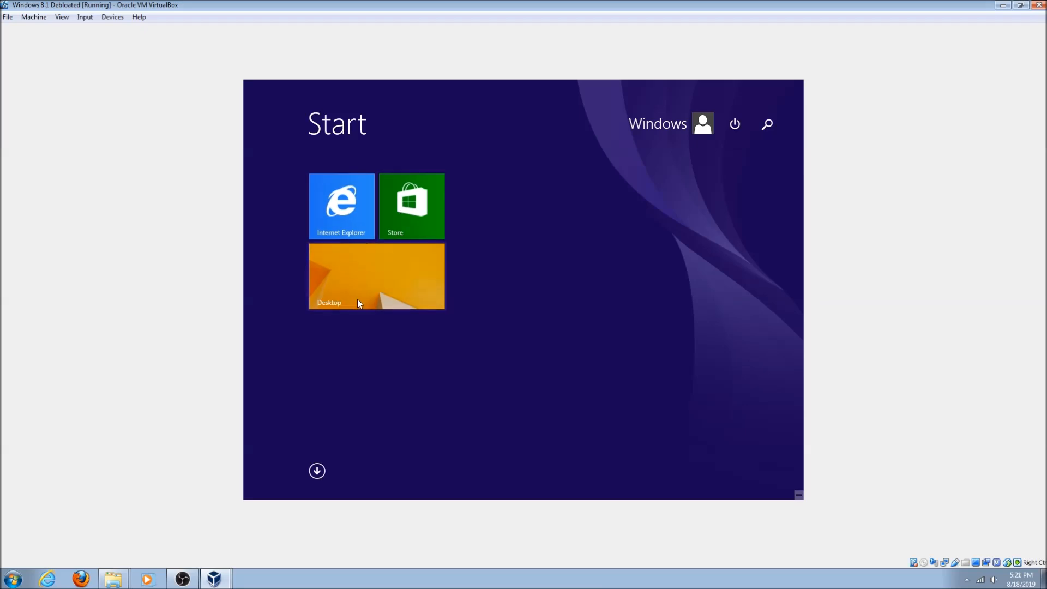
{"action": "left_click", "coordinate": [397, 226]}
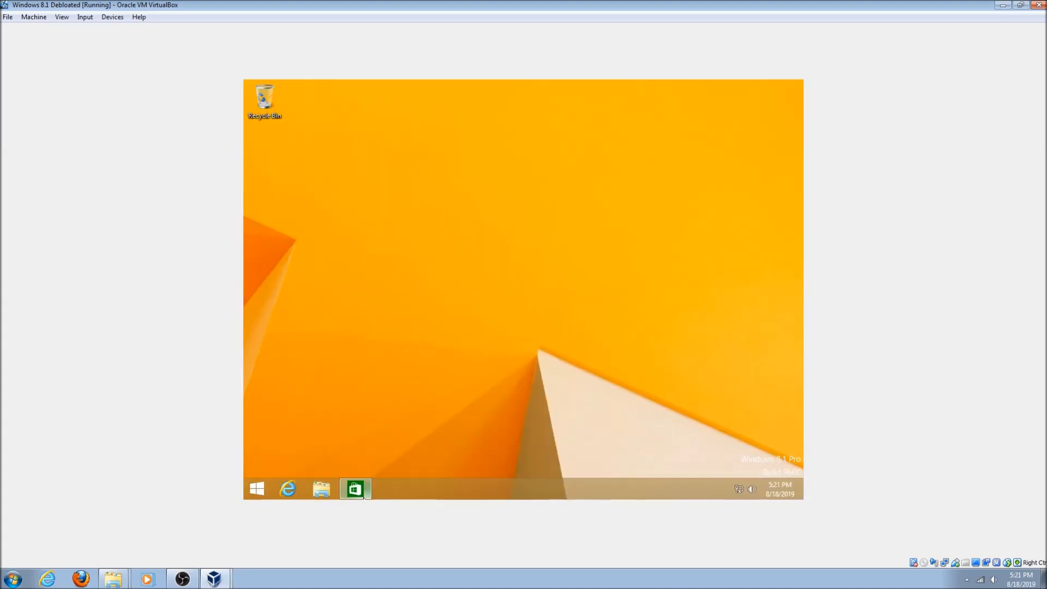
{"action": "right_click", "coordinate": [364, 495]}
{"action": "left_click", "coordinate": [358, 460]}
{"action": "left_click", "coordinate": [261, 487]}
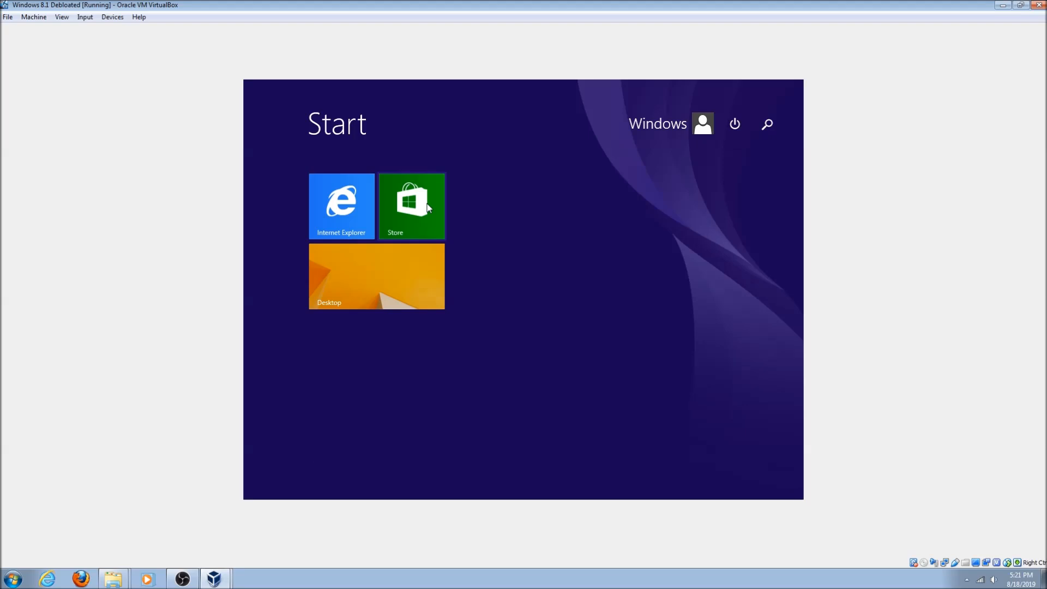
{"action": "left_click", "coordinate": [401, 308]}
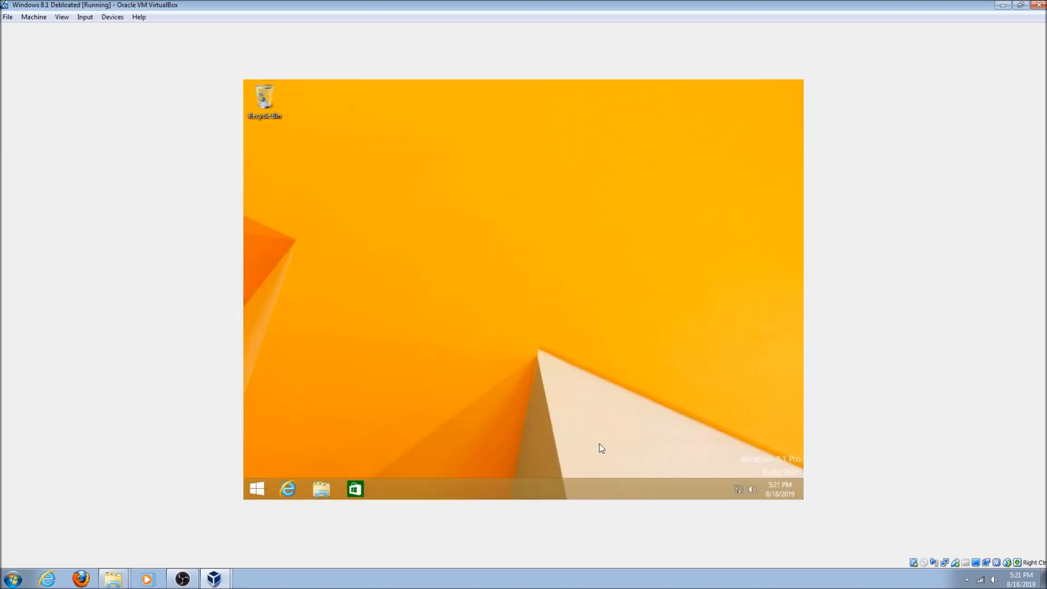
{"action": "left_click", "coordinate": [256, 489]}
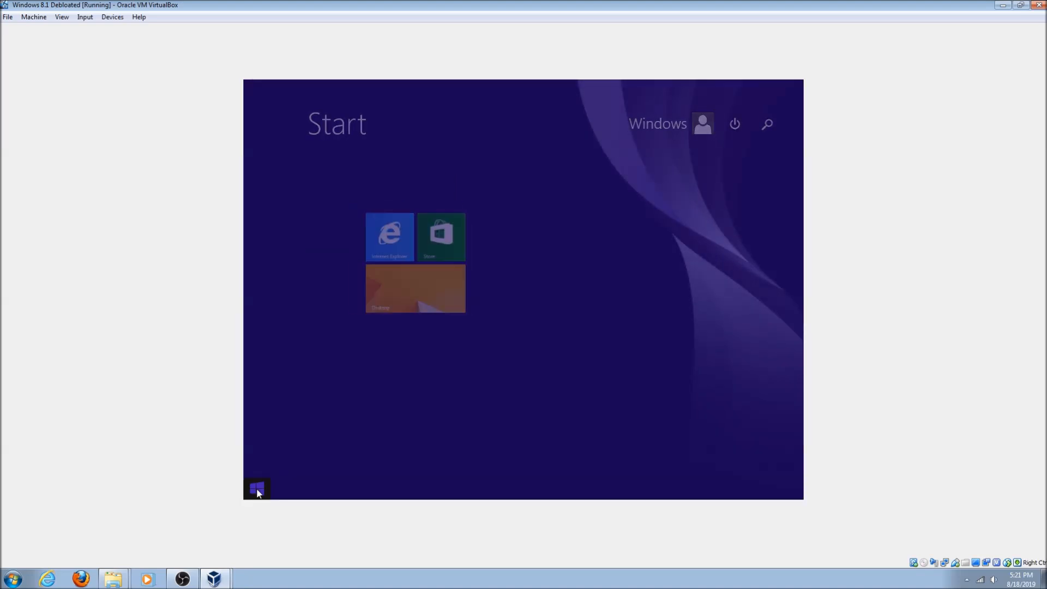
{"action": "left_click", "coordinate": [258, 491]}
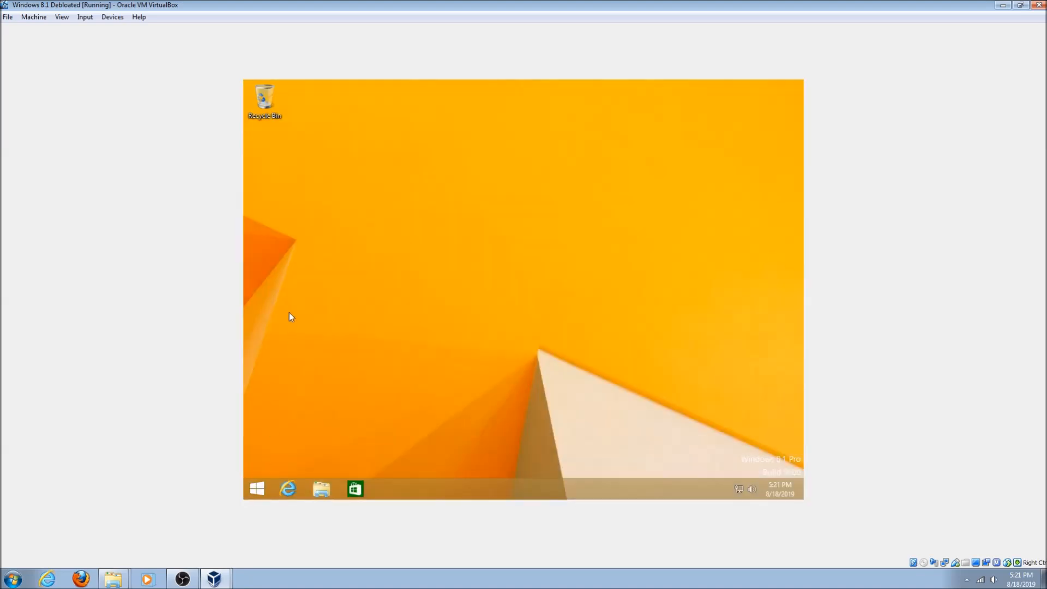
Step: Check the free space of Local Disk (C:) in File Explorer and open the drive to view its folders
{"action": "left_click", "coordinate": [320, 488]}
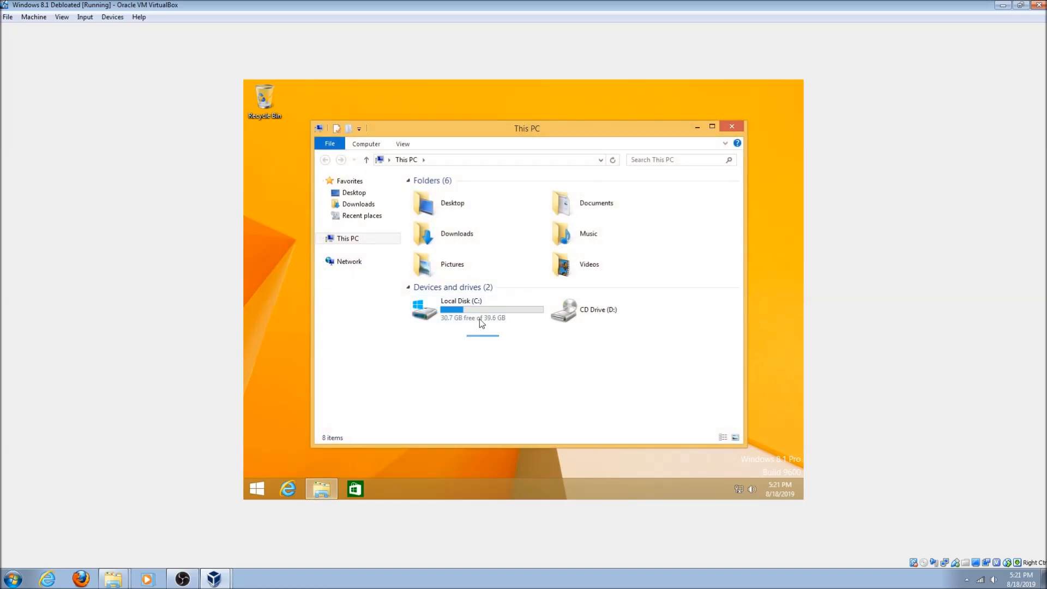
{"action": "left_click_drag", "start_coordinate": [488, 324], "coordinate": [481, 317]}
{"action": "left_click_drag", "start_coordinate": [465, 358], "coordinate": [458, 314]}
{"action": "left_click", "coordinate": [466, 335]}
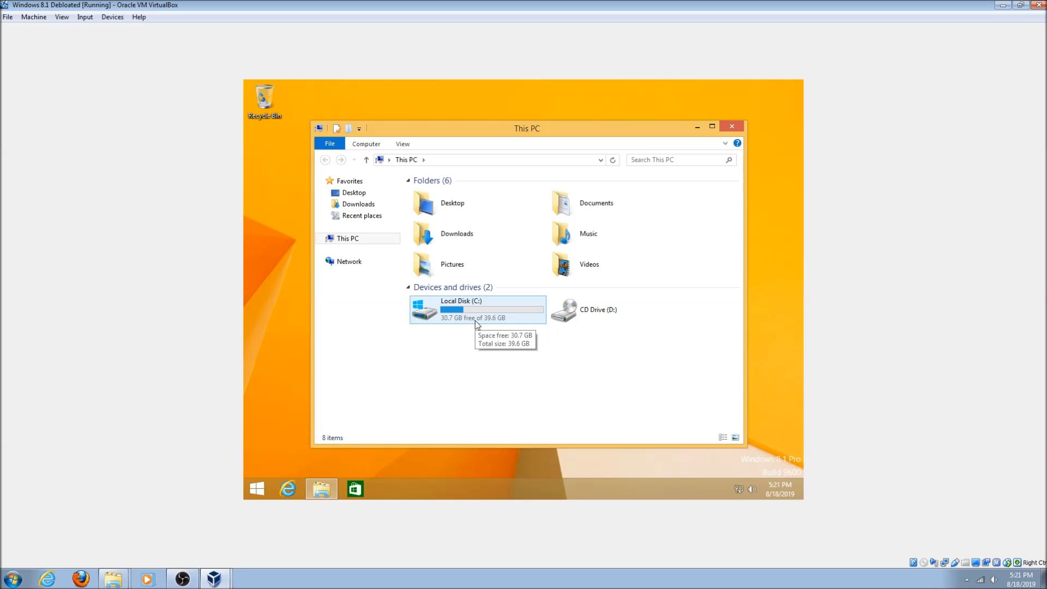
{"action": "double_click", "coordinate": [475, 322]}
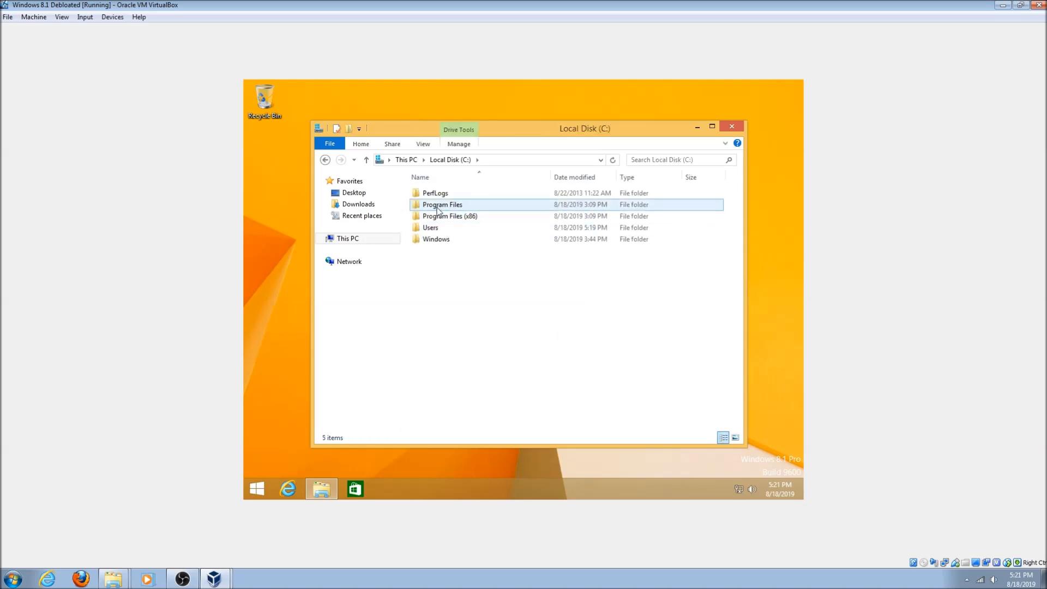
Step: Switch to Oracle VM VirtualBox Manager and start the regular Windows 8.1 virtual machine
{"action": "left_click", "coordinate": [208, 579]}
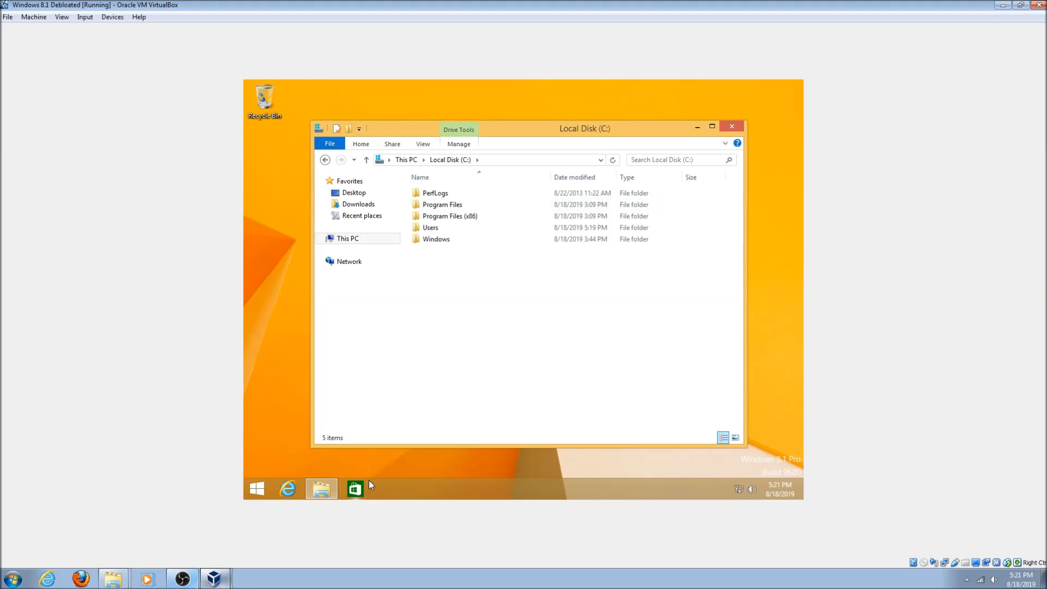
{"action": "left_click", "coordinate": [189, 533]}
{"action": "left_click", "coordinate": [99, 343]}
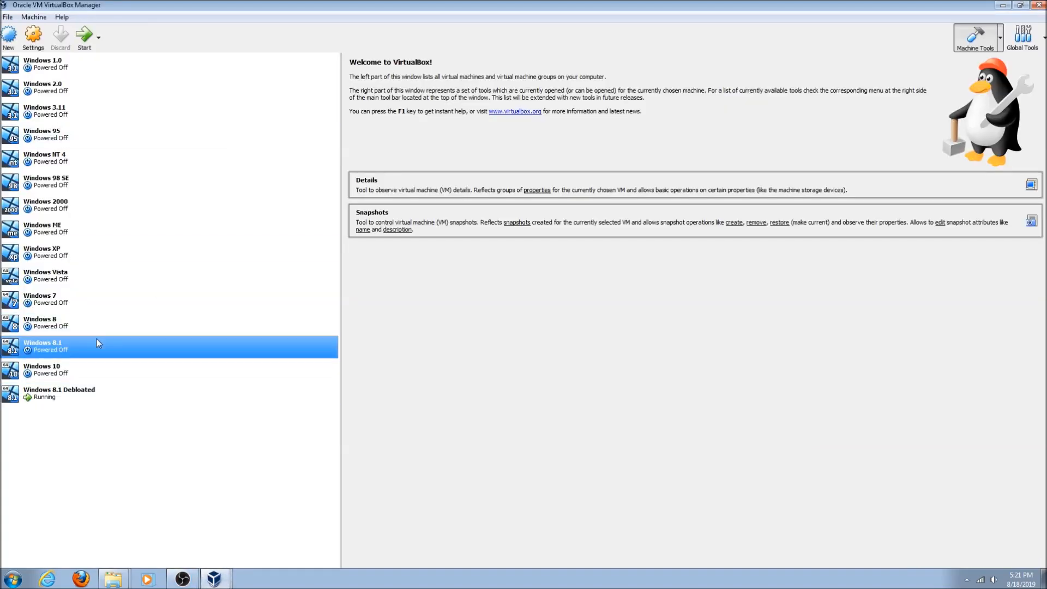
{"action": "double_click", "coordinate": [97, 338]}
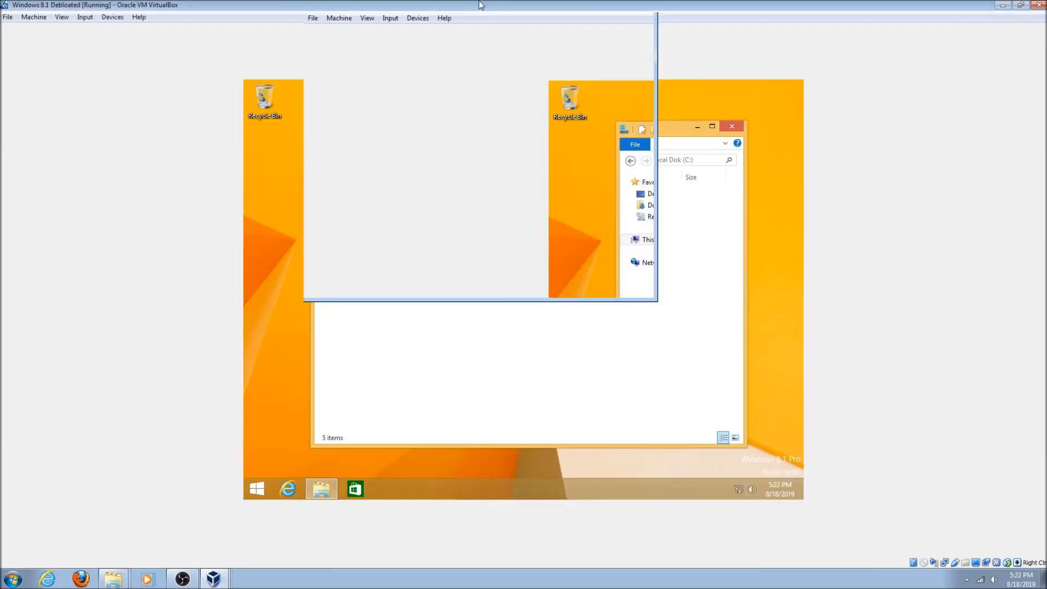
Step: Arrange the Windows 8.1 Debloated and Windows 8.1 virtual machine windows side by side for comparison
{"action": "left_click_drag", "start_coordinate": [481, 5], "coordinate": [0, 33]}
{"action": "left_click_drag", "start_coordinate": [619, 113], "coordinate": [1040, 222]}
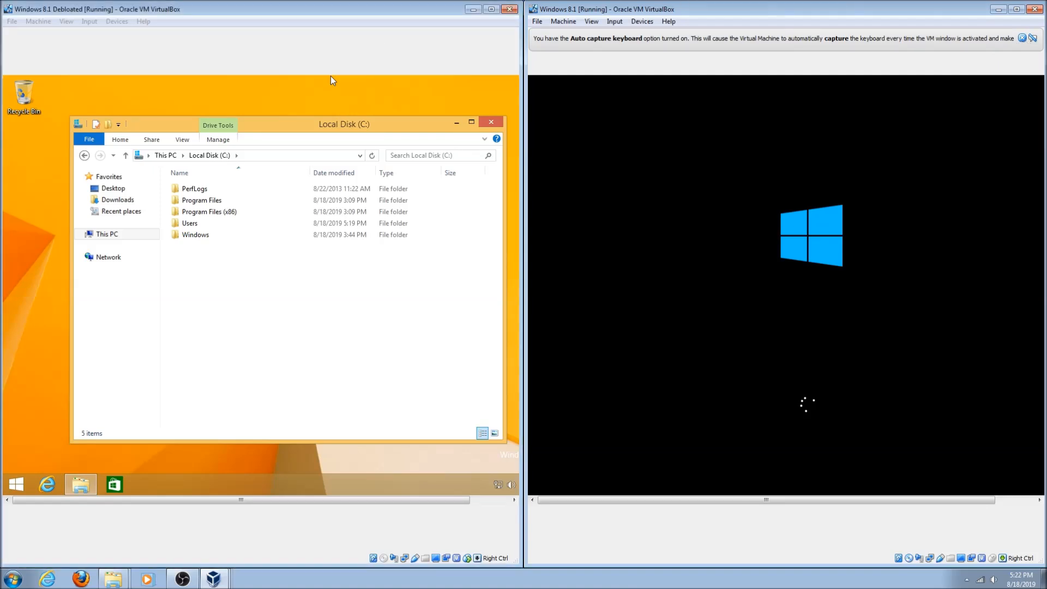
{"action": "left_click", "coordinate": [183, 577]}
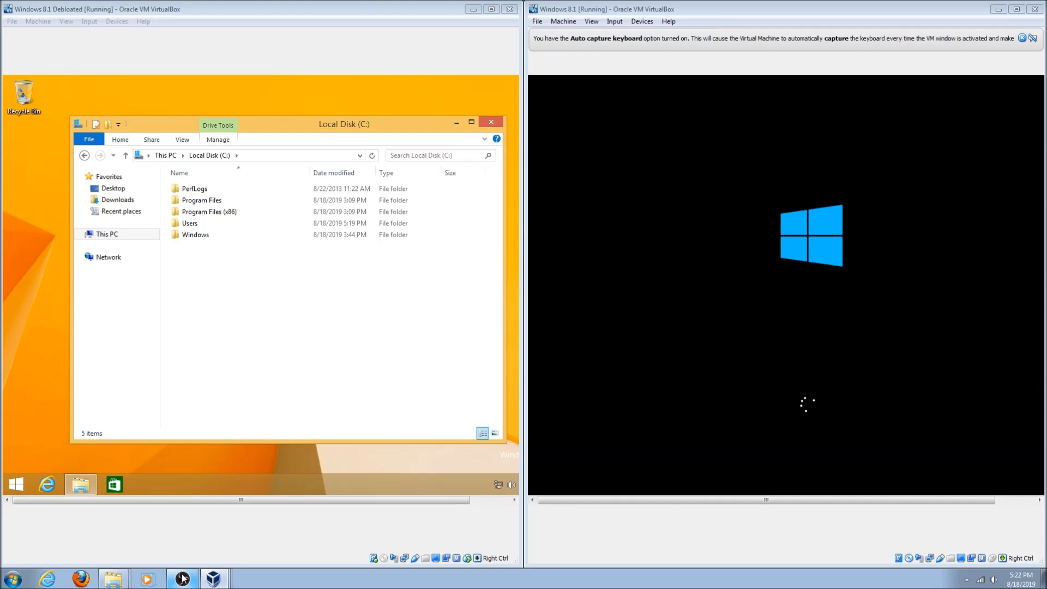
{"action": "left_click", "coordinate": [897, 10]}
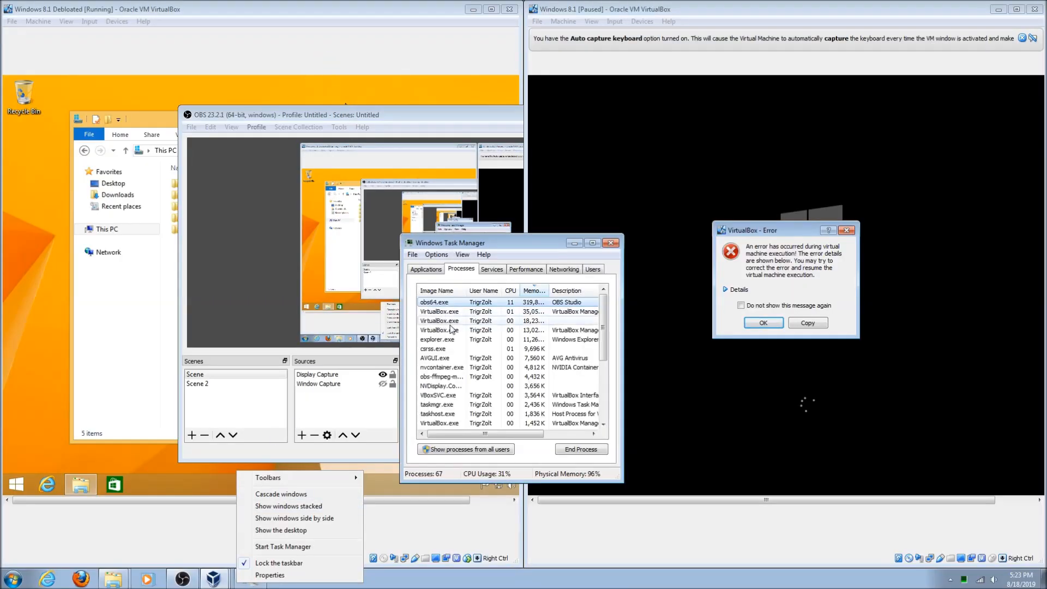
Step: Try to end the third-listed VirtualBox.exe process, just above explorer.exe, in Windows Task Manager
{"action": "left_click", "coordinate": [463, 330]}
{"action": "right_click", "coordinate": [467, 330]}
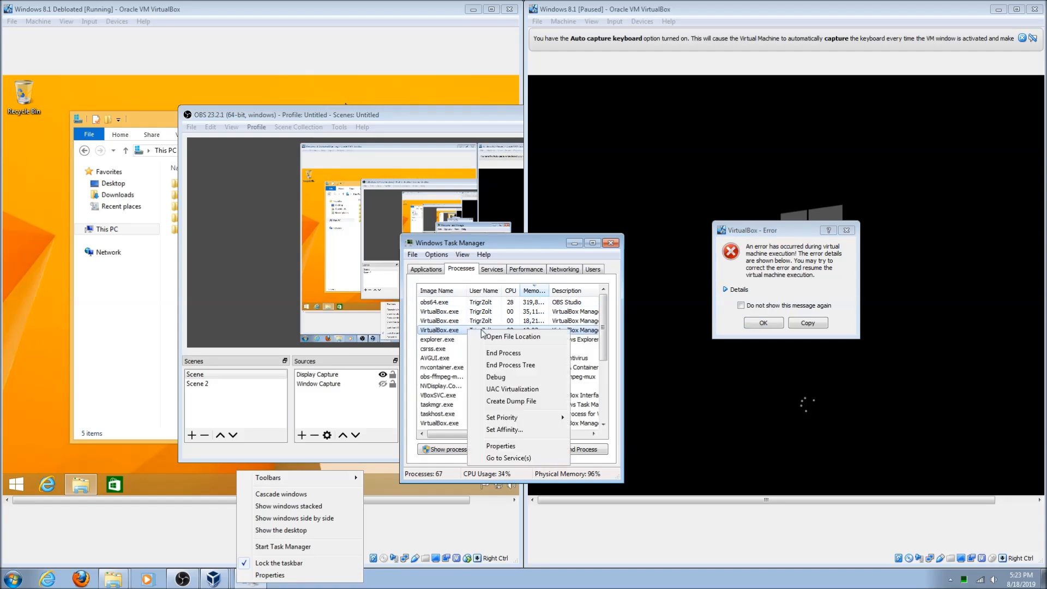
{"action": "left_click", "coordinate": [494, 353]}
{"action": "key", "text": "Return"}
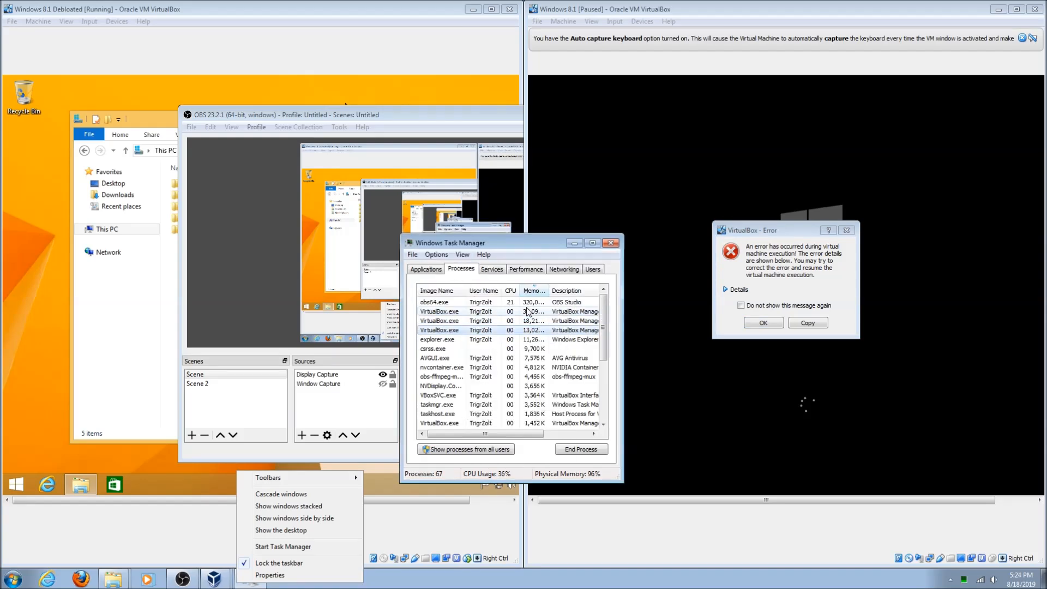
Step: Select a VirtualBox.exe process in Windows Task Manager and open its list of process actions
{"action": "left_click", "coordinate": [494, 325]}
{"action": "right_click", "coordinate": [494, 324]}
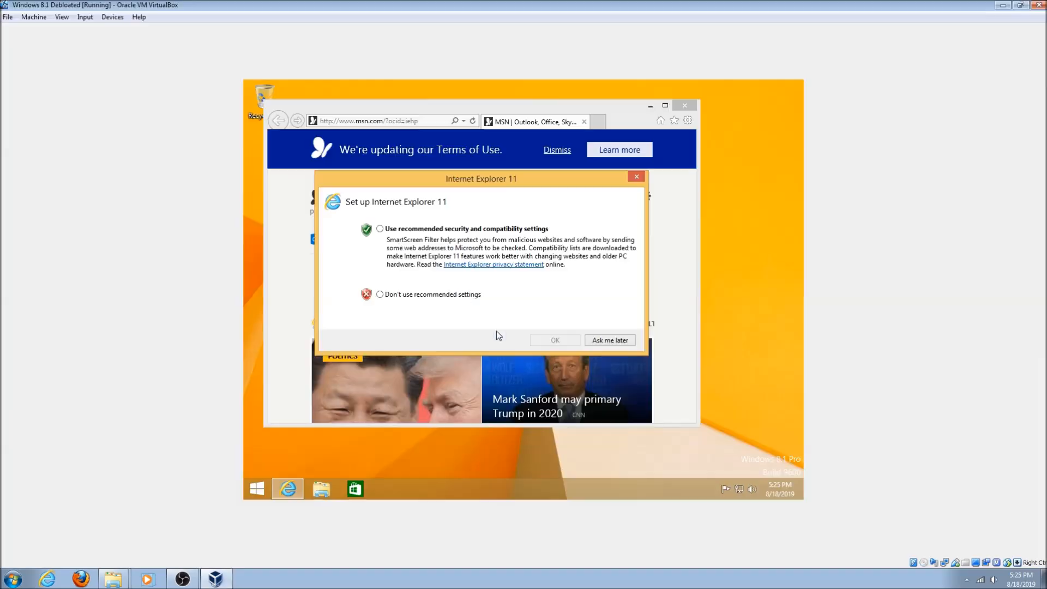
Step: Set up Internet Explorer 11 with the recommended security and compatibility settings
{"action": "left_click", "coordinate": [379, 229]}
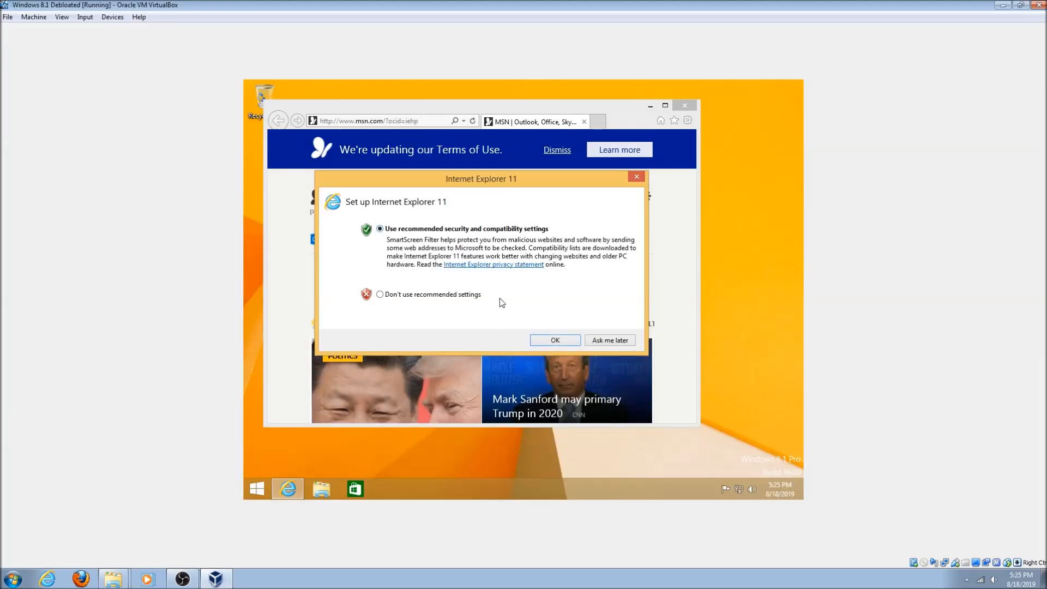
{"action": "left_click", "coordinate": [553, 338]}
Step: Examine the apps included in Windows 8.1 Debloated in the full Apps list, and return to the desktop
{"action": "left_click", "coordinate": [257, 488]}
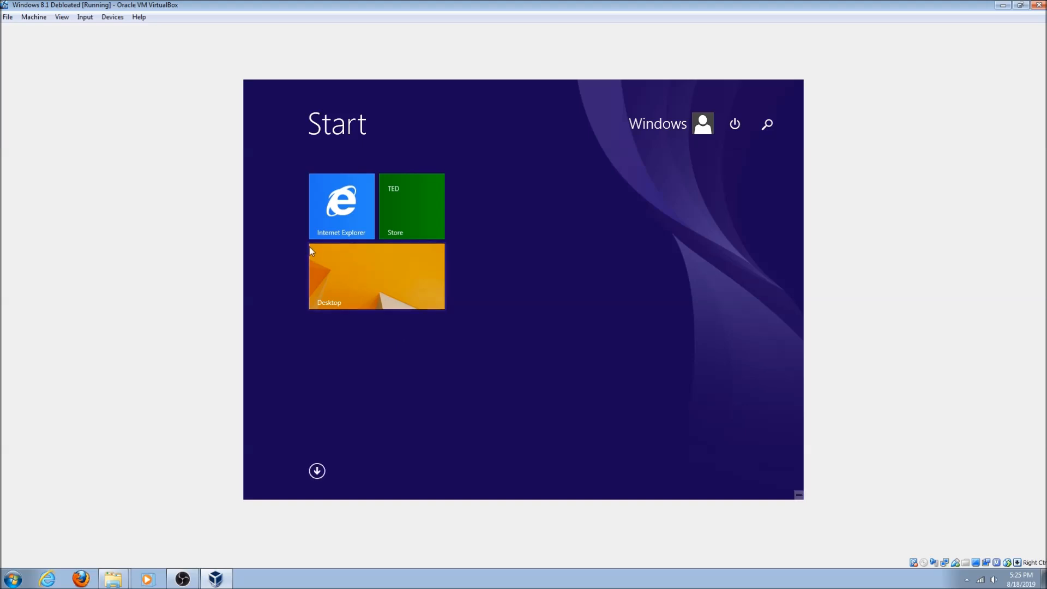
{"action": "left_click", "coordinate": [319, 468]}
{"action": "scroll", "coordinate": [408, 355], "scroll_direction": "down", "scroll_amount": 3}
{"action": "scroll", "coordinate": [407, 355], "scroll_direction": "up", "scroll_amount": 3}
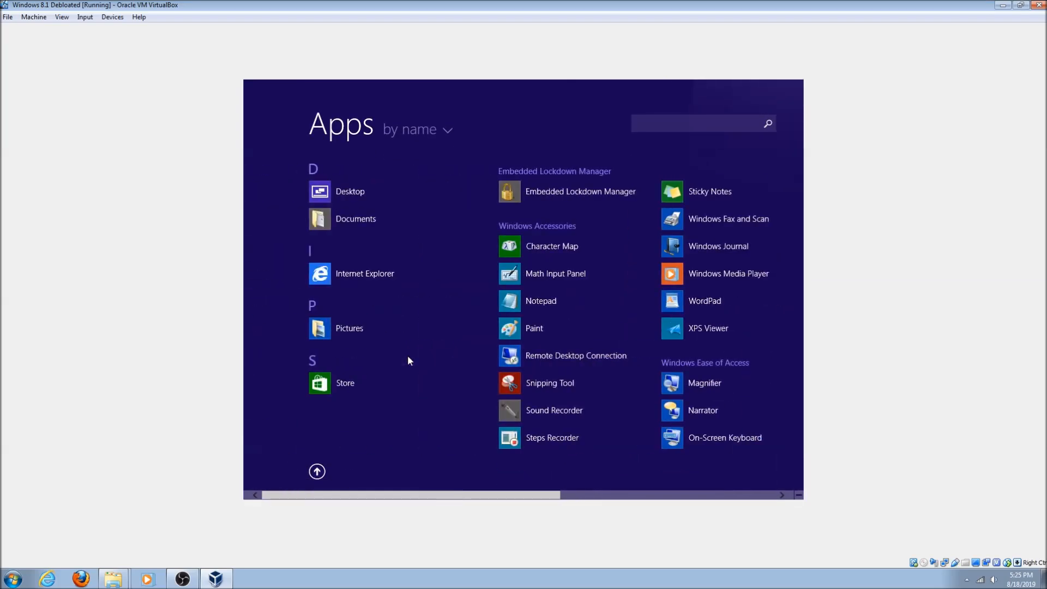
{"action": "key", "text": "super"}
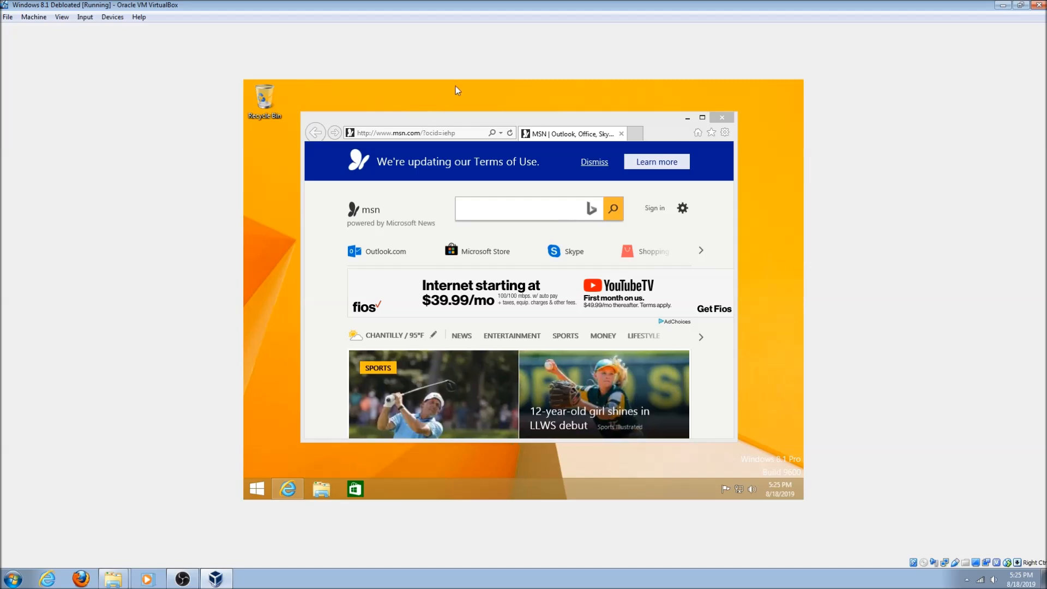
Step: Close Internet Explorer and power off the Windows 8.1 Debloated virtual machine
{"action": "left_click", "coordinate": [722, 117]}
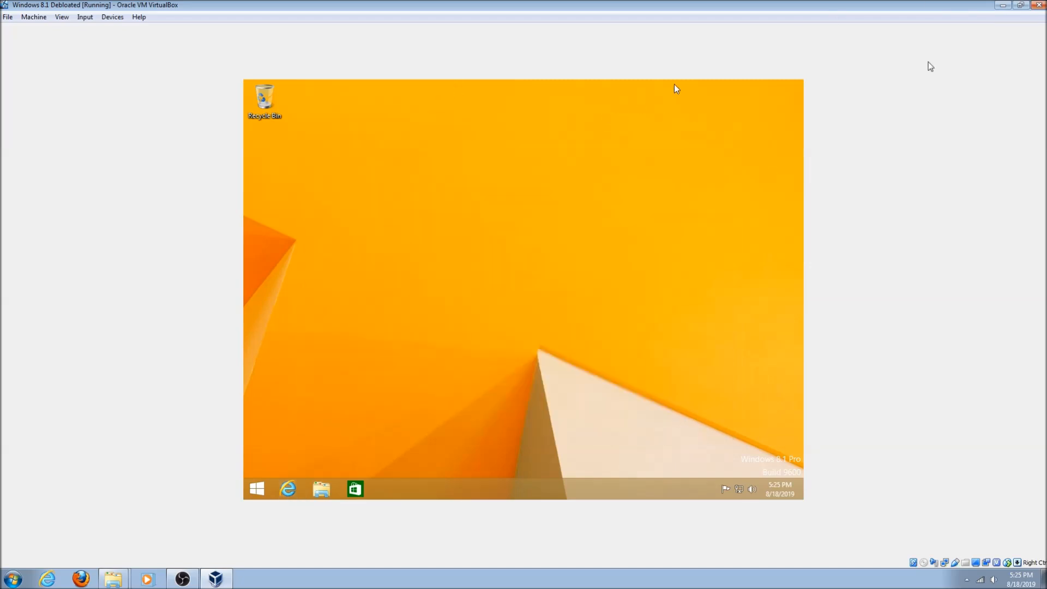
{"action": "key", "text": "Control_R+q"}
{"action": "left_click", "coordinate": [498, 297]}
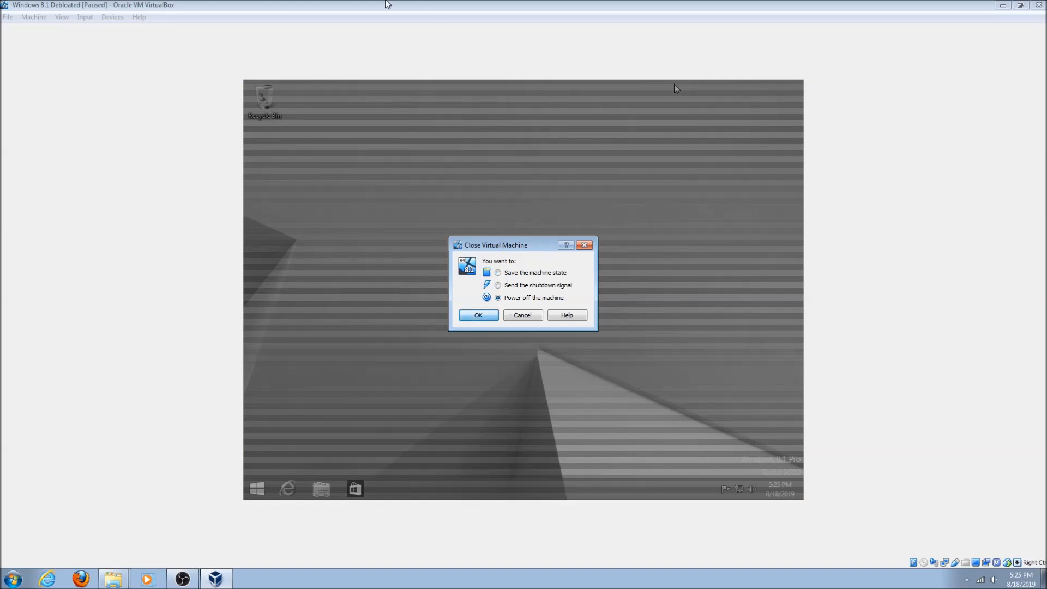
{"action": "key", "text": "Return"}
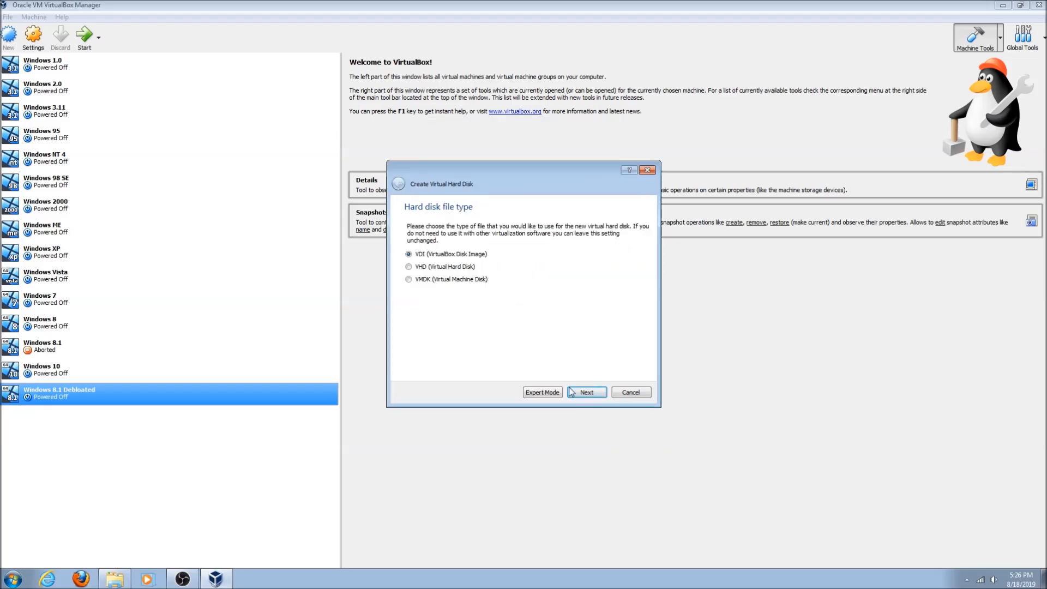
Step: Create a virtual hard disk of type VDI (VirtualBox Disk Image) for the new Windows 10 Debloated virtual machine
{"action": "left_click", "coordinate": [571, 392]}
{"action": "left_click", "coordinate": [572, 392]}
{"action": "left_click", "coordinate": [573, 392]}
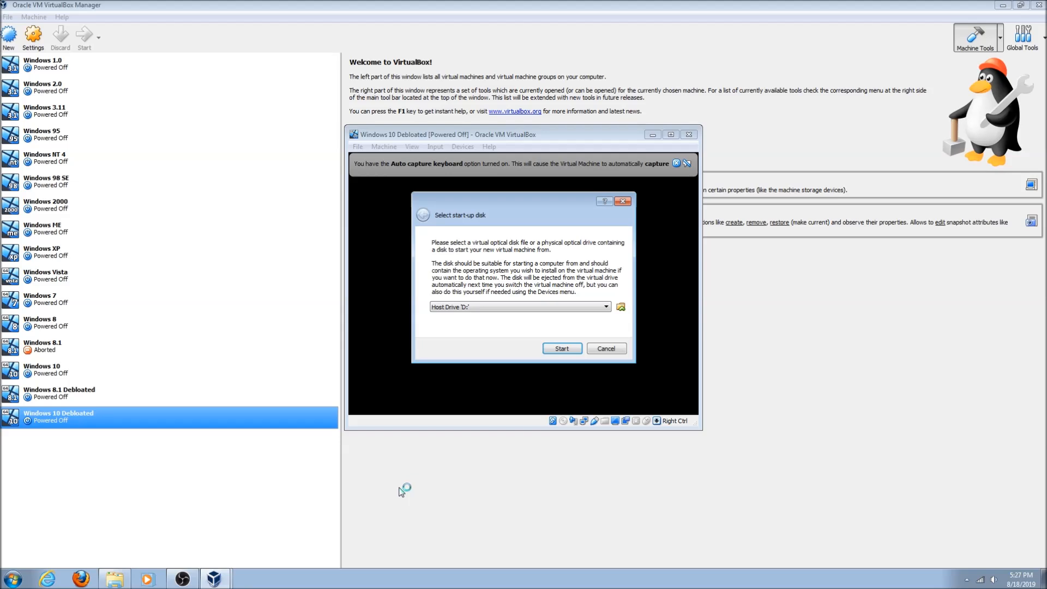
Step: Choose the Windows 10 Debloated image in the ISO folder of ISO AND IPSW as start-up disk and start the virtual machine
{"action": "left_click", "coordinate": [620, 307]}
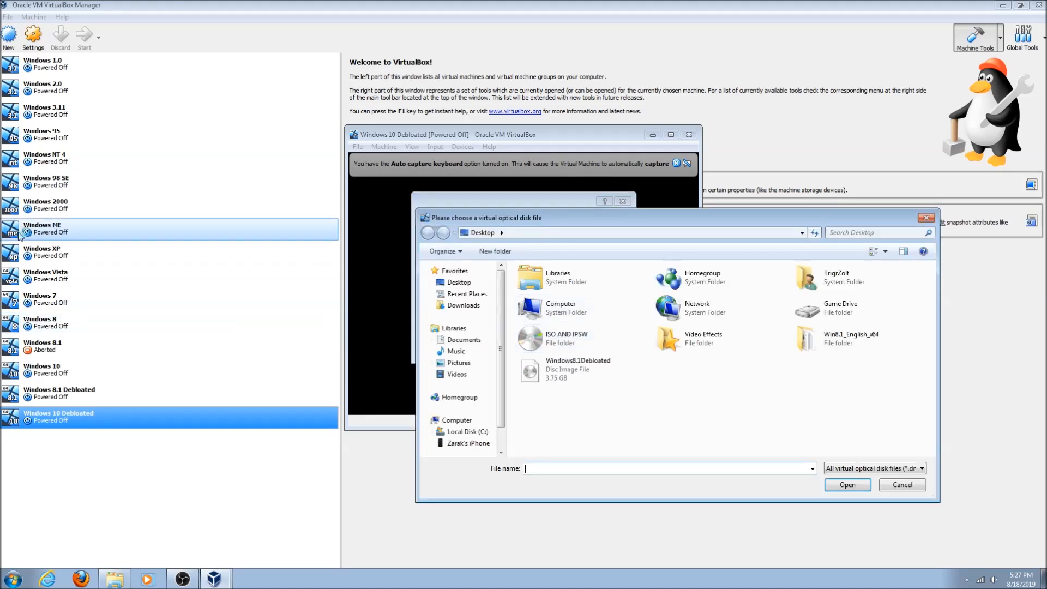
{"action": "double_click", "coordinate": [568, 377]}
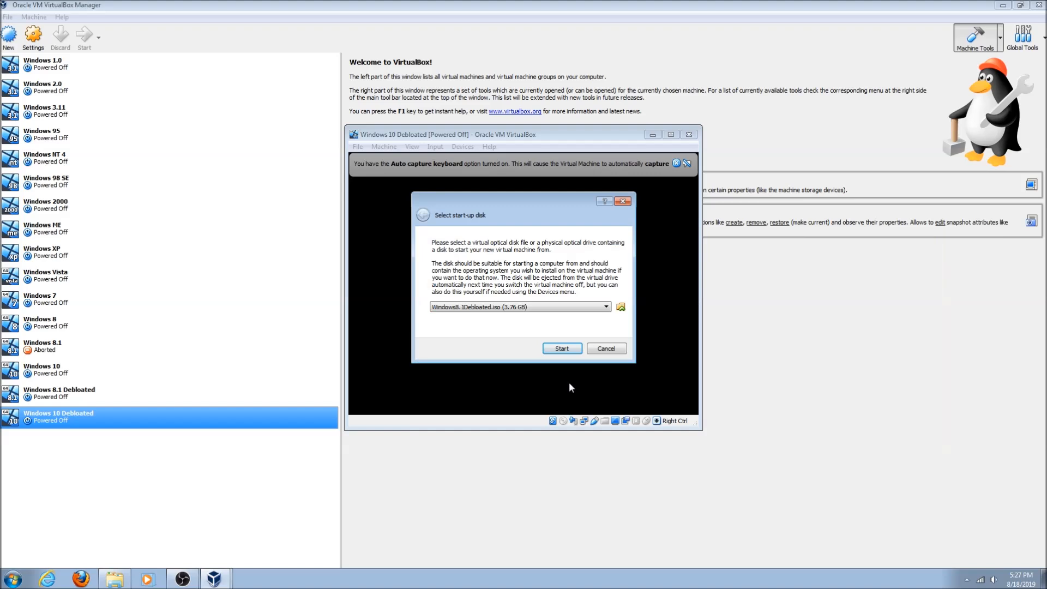
{"action": "left_click", "coordinate": [620, 307]}
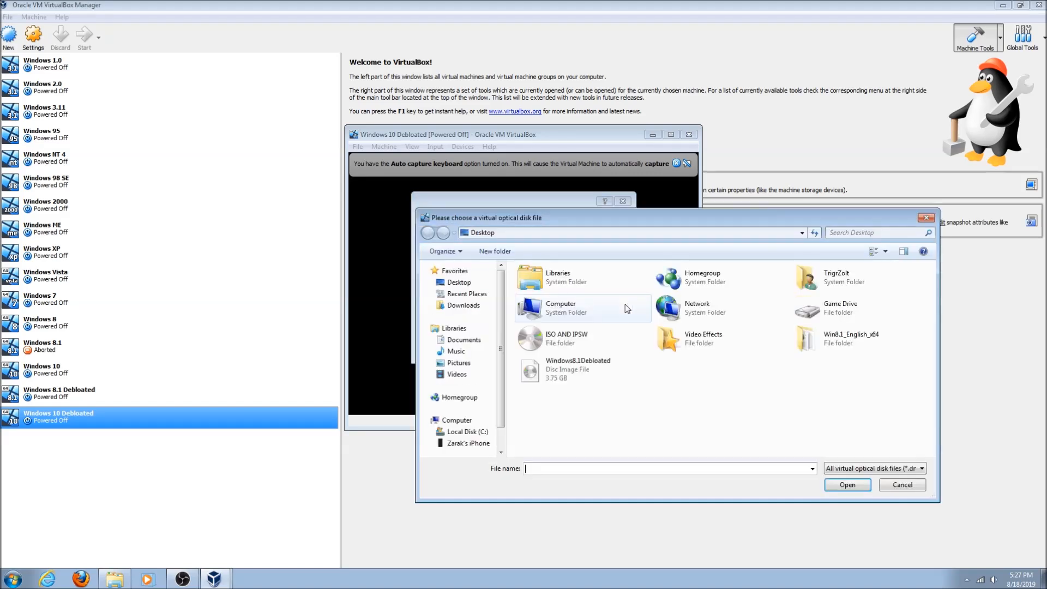
{"action": "double_click", "coordinate": [546, 335]}
{"action": "left_click", "coordinate": [533, 295]}
{"action": "double_click", "coordinate": [534, 295]}
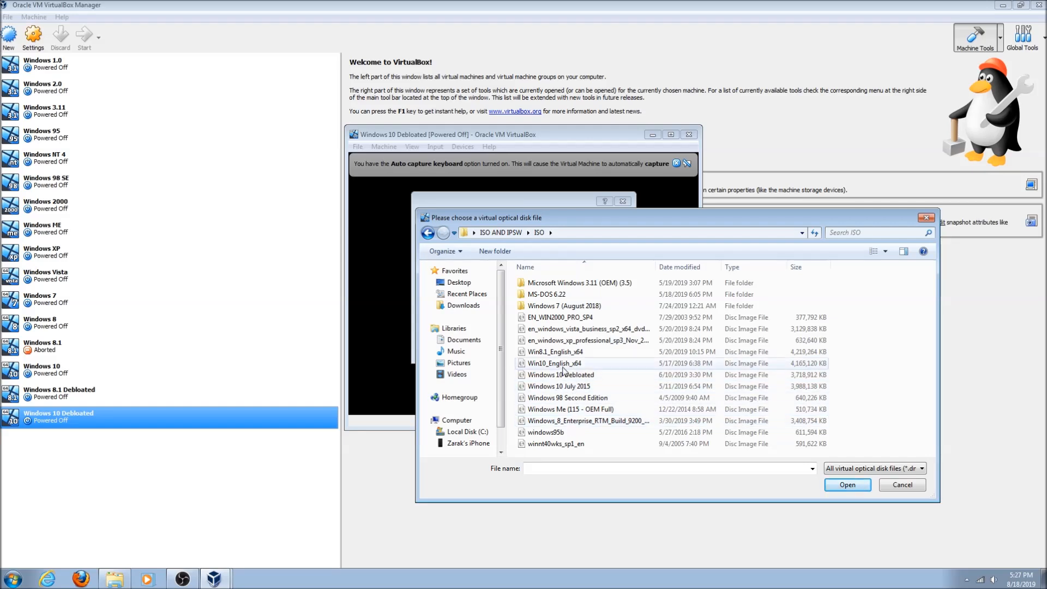
{"action": "double_click", "coordinate": [563, 371]}
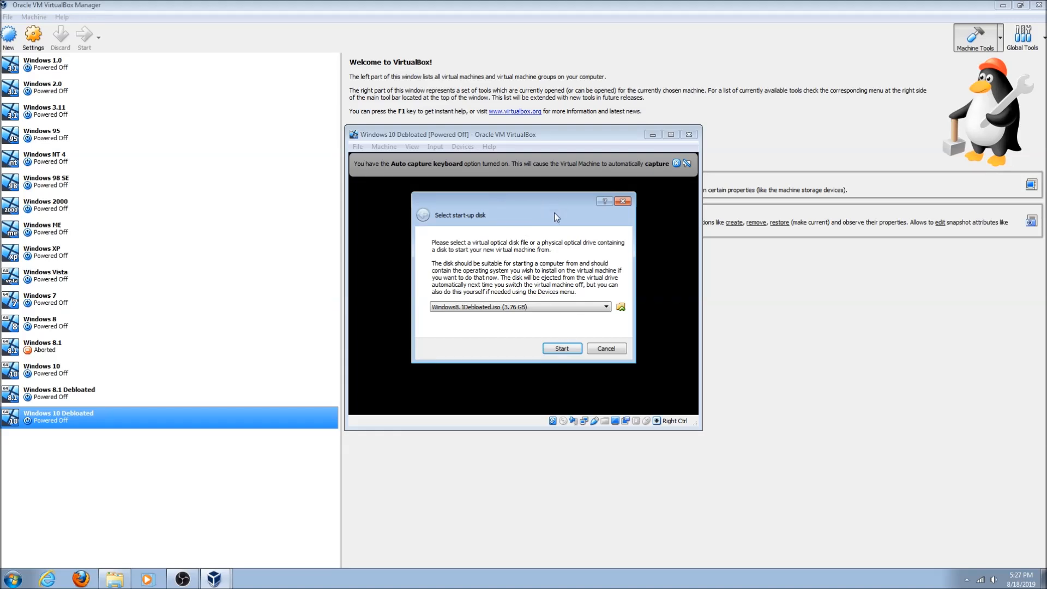
{"action": "key", "text": "Return"}
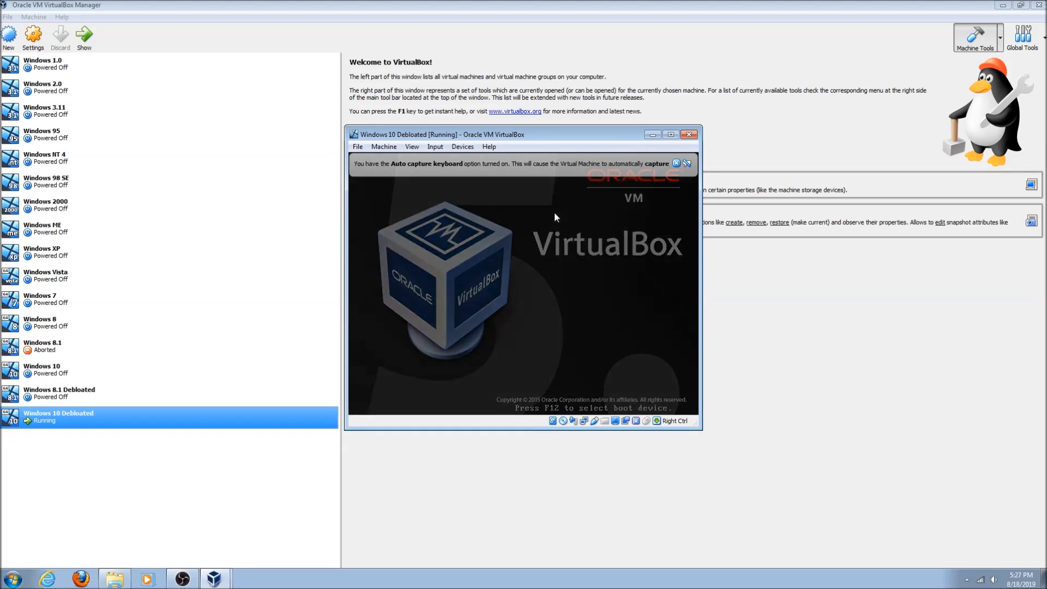
Step: Open Calculator on the host computer and move its window towards the virtual machine window
{"action": "key", "text": "super"}
{"action": "type", "text": "calc"}
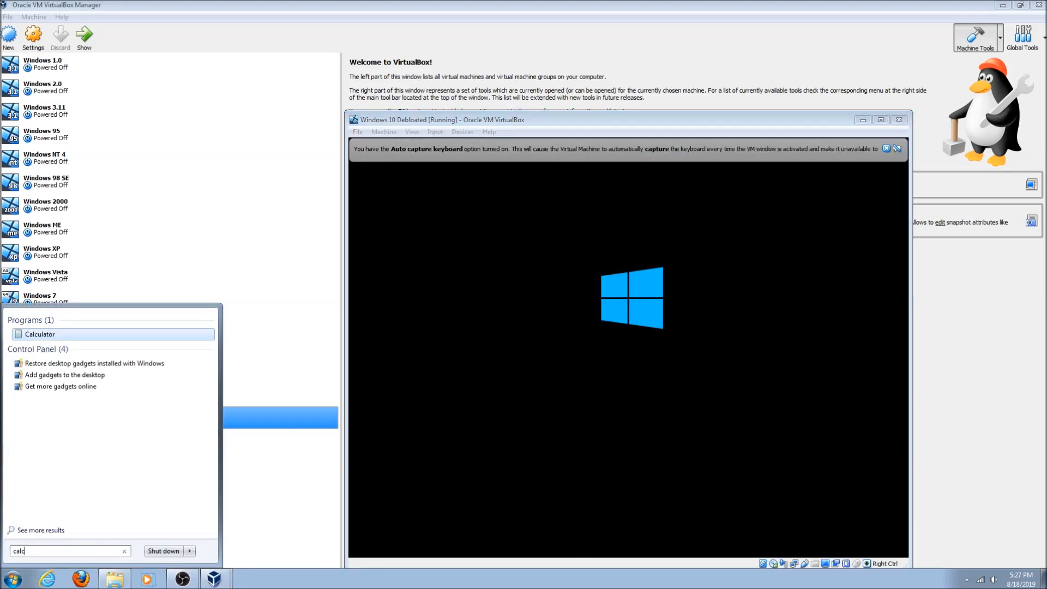
{"action": "key", "text": "Return"}
{"action": "left_click_drag", "start_coordinate": [202, 237], "coordinate": [380, 274]}
{"action": "left_click", "coordinate": [260, 284]}
{"action": "left_click", "coordinate": [266, 298]}
{"action": "left_click_drag", "start_coordinate": [277, 277], "coordinate": [368, 272]}
Step: Maximize the Windows 10 Debloated virtual machine window and bring Calculator in front of it
{"action": "left_click", "coordinate": [189, 583]}
{"action": "left_click", "coordinate": [217, 579]}
{"action": "left_click", "coordinate": [249, 579]}
{"action": "double_click", "coordinate": [443, 121]}
{"action": "left_click", "coordinate": [244, 581]}
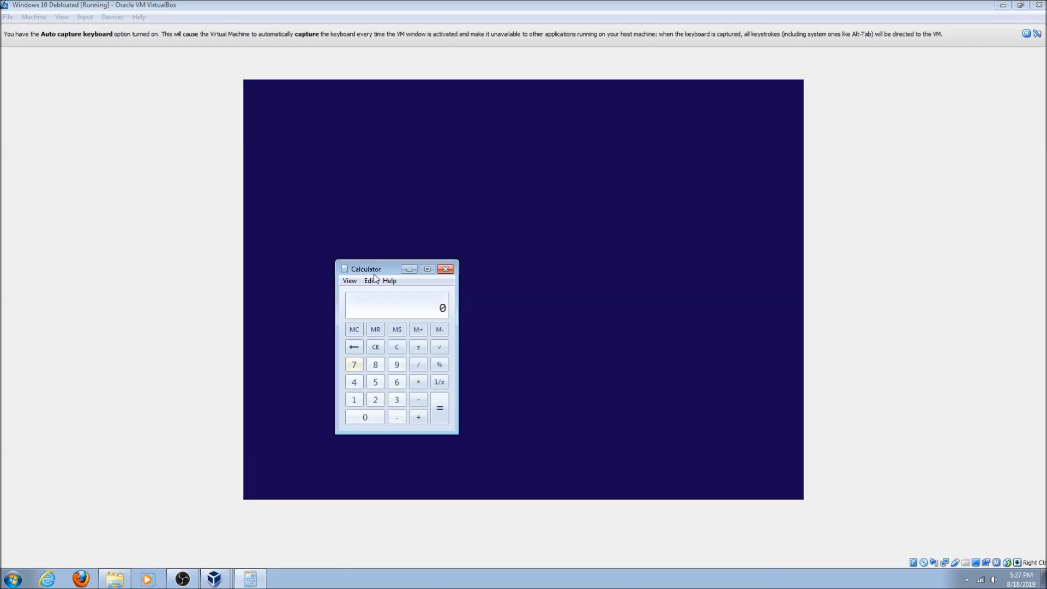
Step: Restore the virtual machine window and place Calculator beside the guest display
{"action": "left_click_drag", "start_coordinate": [375, 272], "coordinate": [245, 237]}
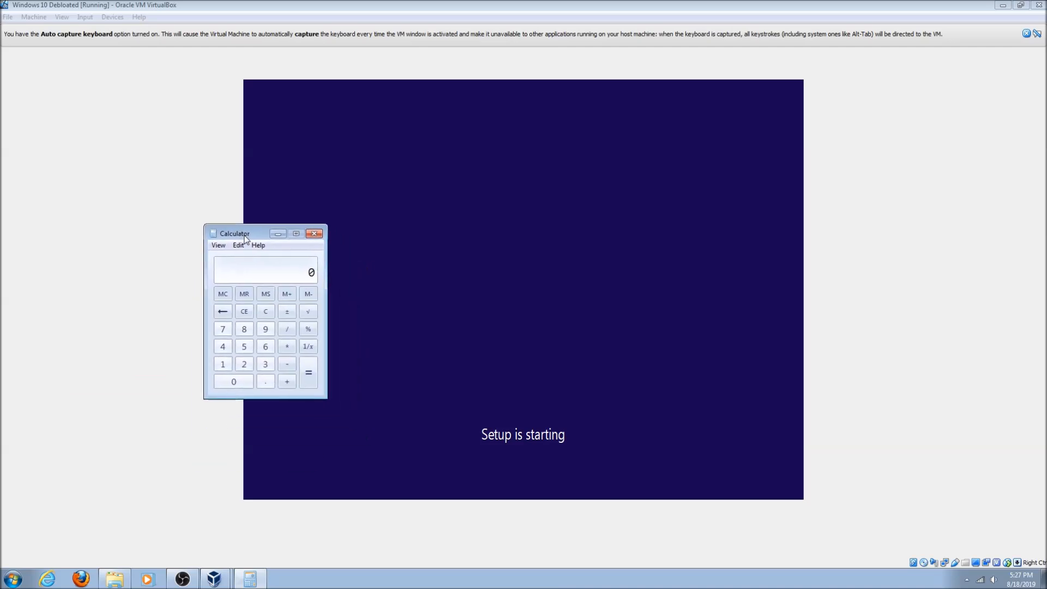
{"action": "left_click_drag", "start_coordinate": [234, 236], "coordinate": [301, 283]}
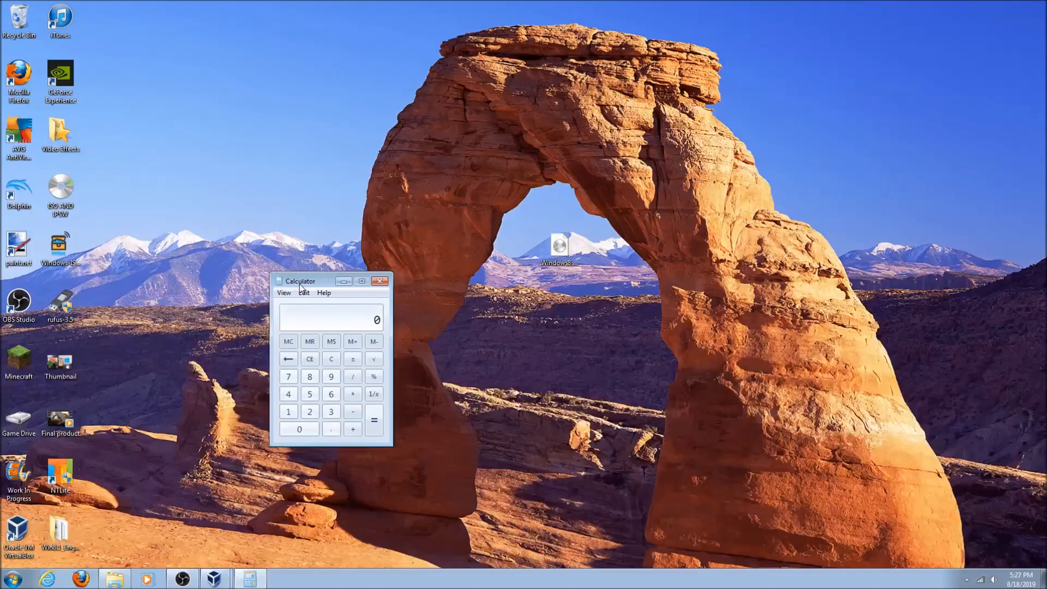
{"action": "left_click", "coordinate": [214, 579]}
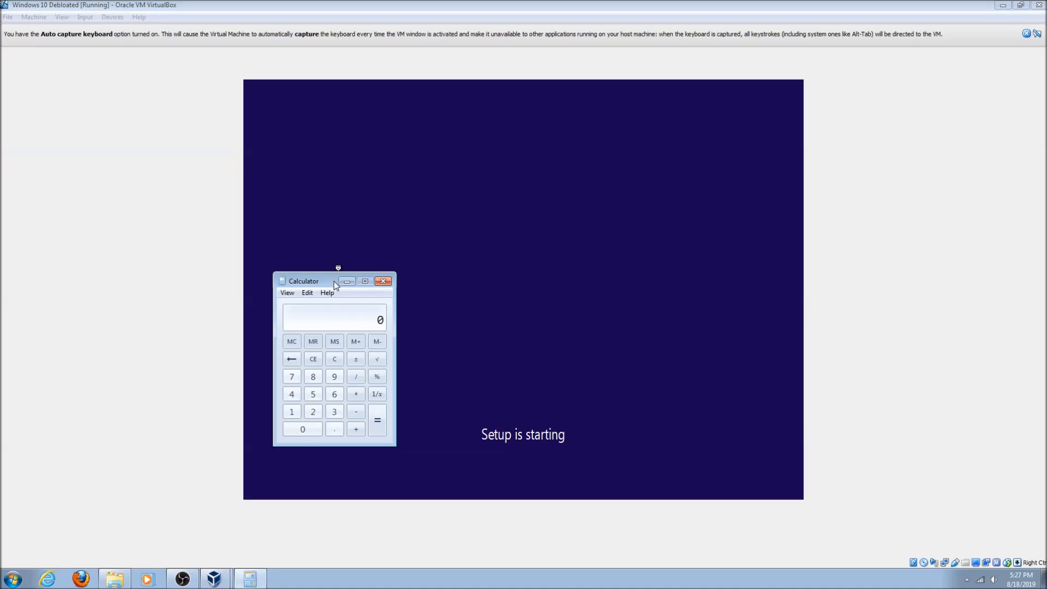
{"action": "left_click_drag", "start_coordinate": [334, 282], "coordinate": [148, 224]}
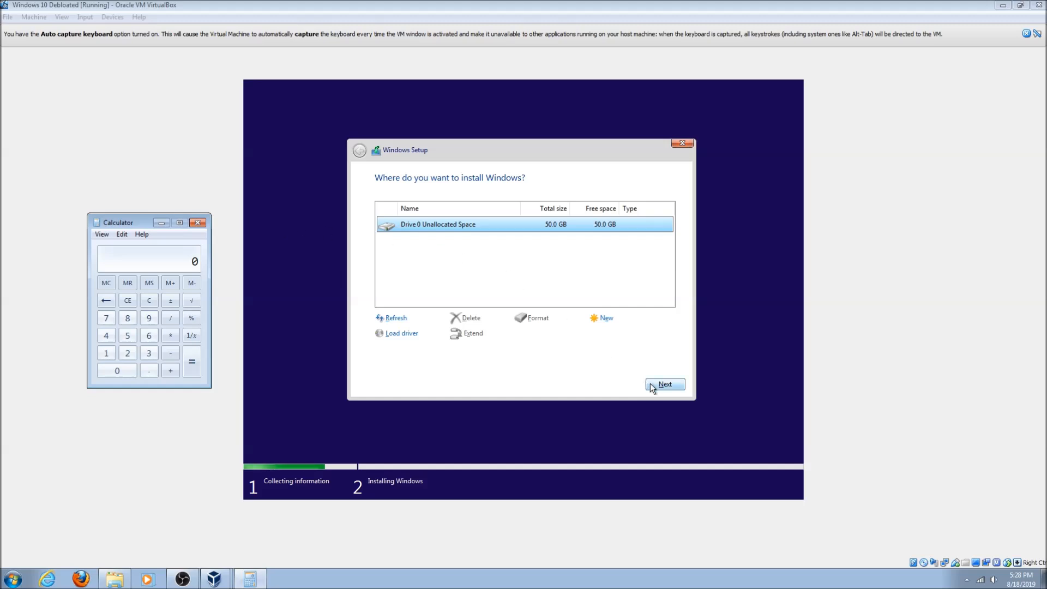
Step: Start installing Windows on Drive 0 Unallocated Space, close Calculator and dismiss the auto capture keyboard notice
{"action": "left_click", "coordinate": [650, 388]}
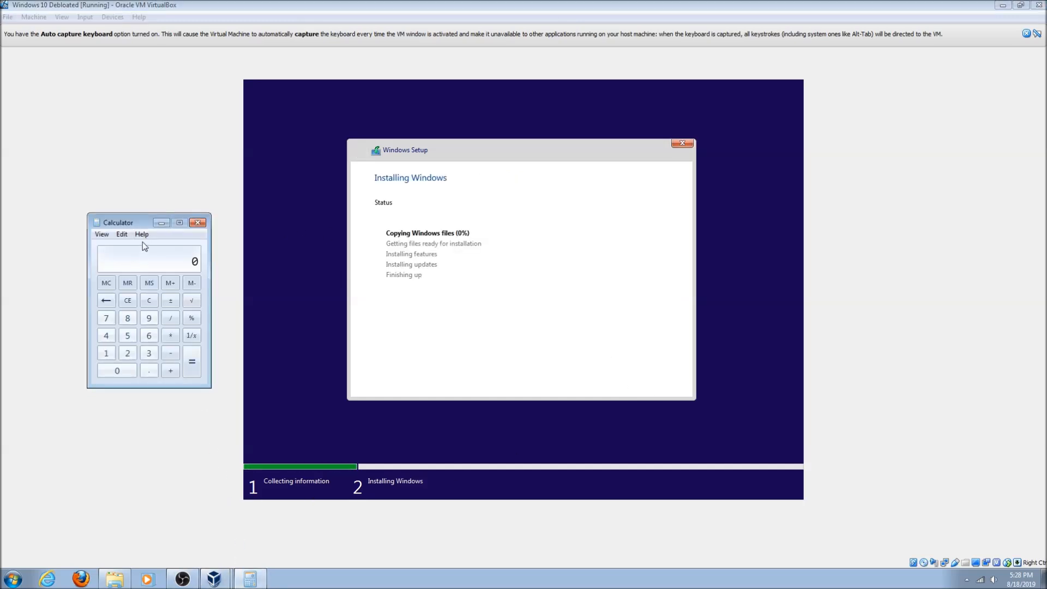
{"action": "left_click", "coordinate": [197, 222]}
{"action": "left_click", "coordinate": [1026, 33]}
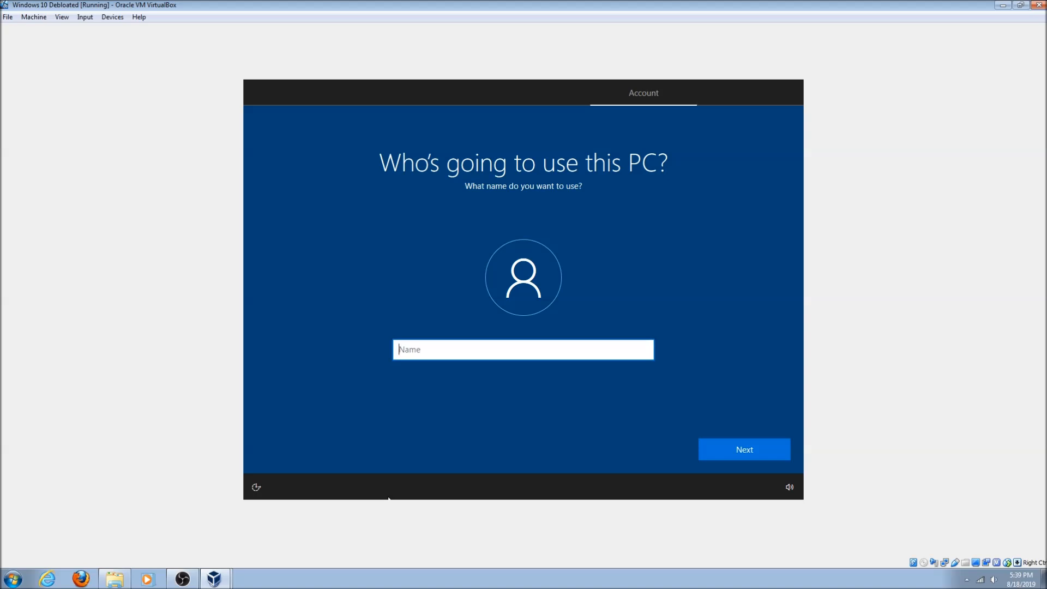
Step: Create the PC's user account with the name Windows 10 and leave its password empty
{"action": "type", "text": "Windows 10"}
{"action": "key", "text": "Return"}
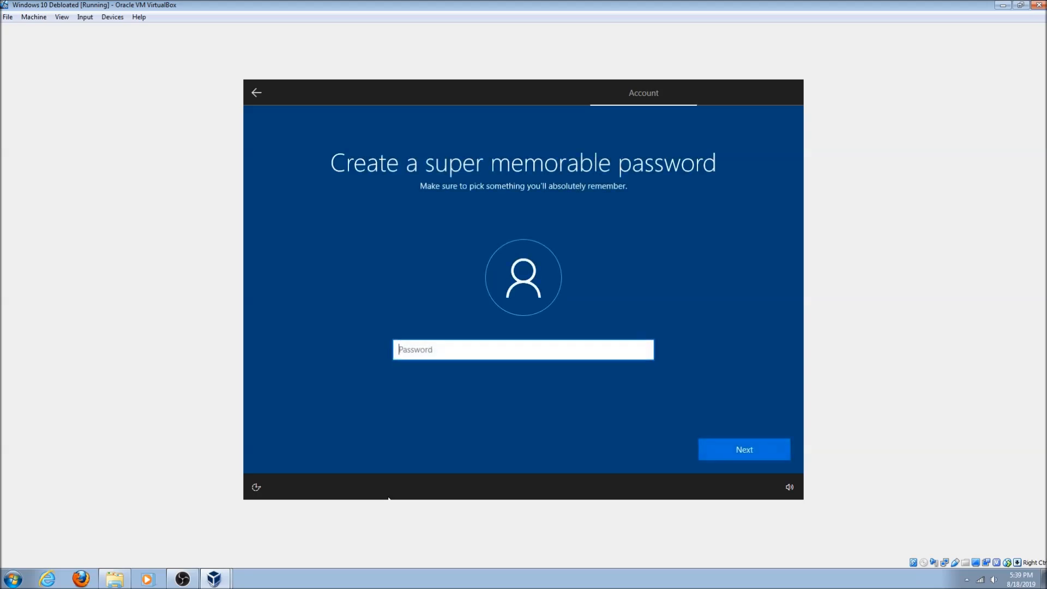
{"action": "left_click", "coordinate": [789, 443]}
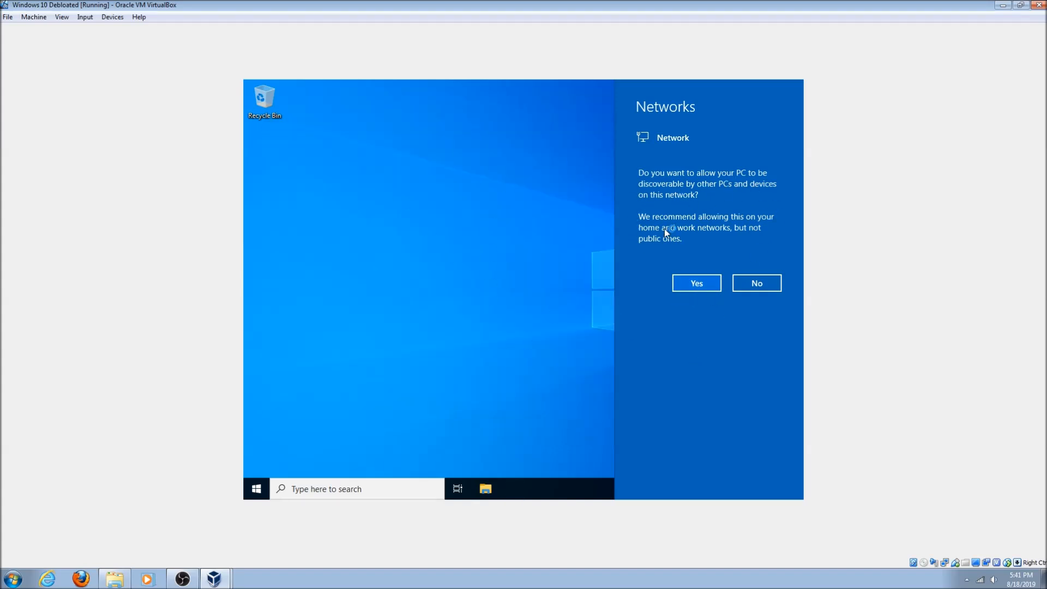
Step: Decline making the PC discoverable on the network and unpin the Productivity tile folder from Start
{"action": "left_click", "coordinate": [754, 282]}
{"action": "left_click", "coordinate": [258, 485]}
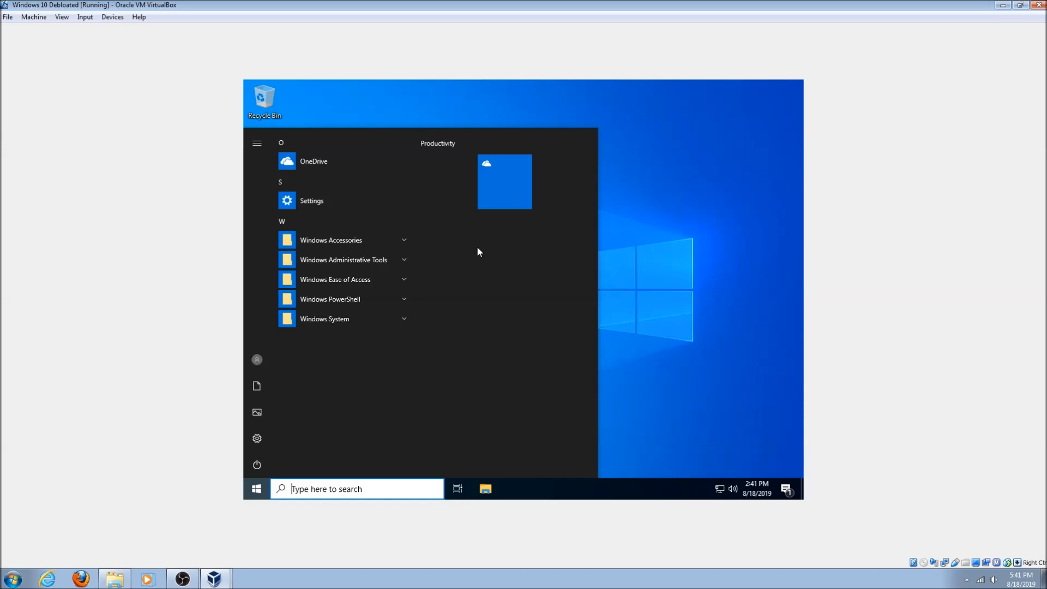
{"action": "right_click", "coordinate": [516, 178]}
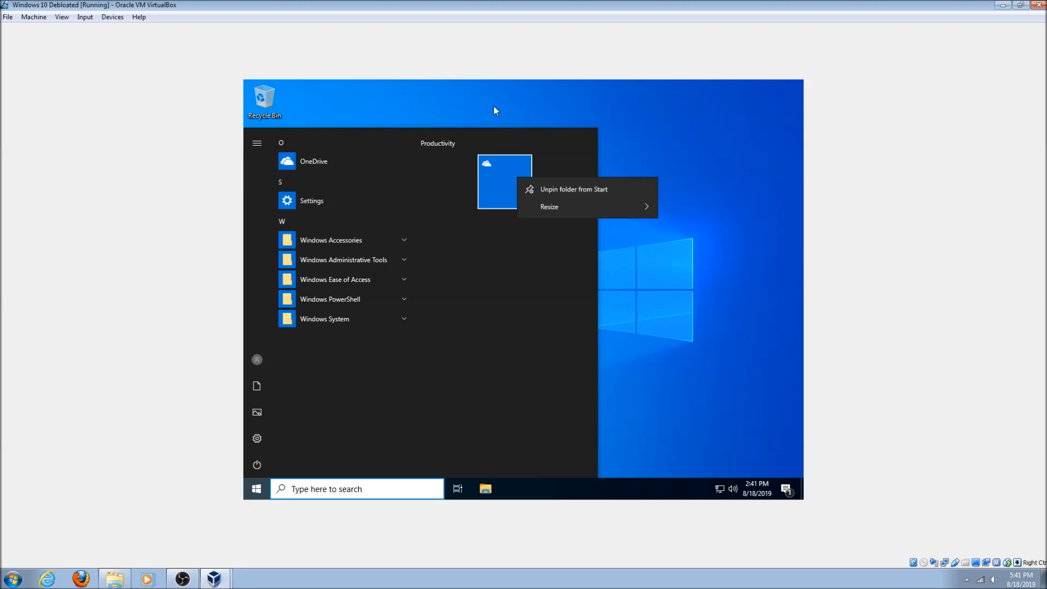
{"action": "left_click", "coordinate": [558, 190]}
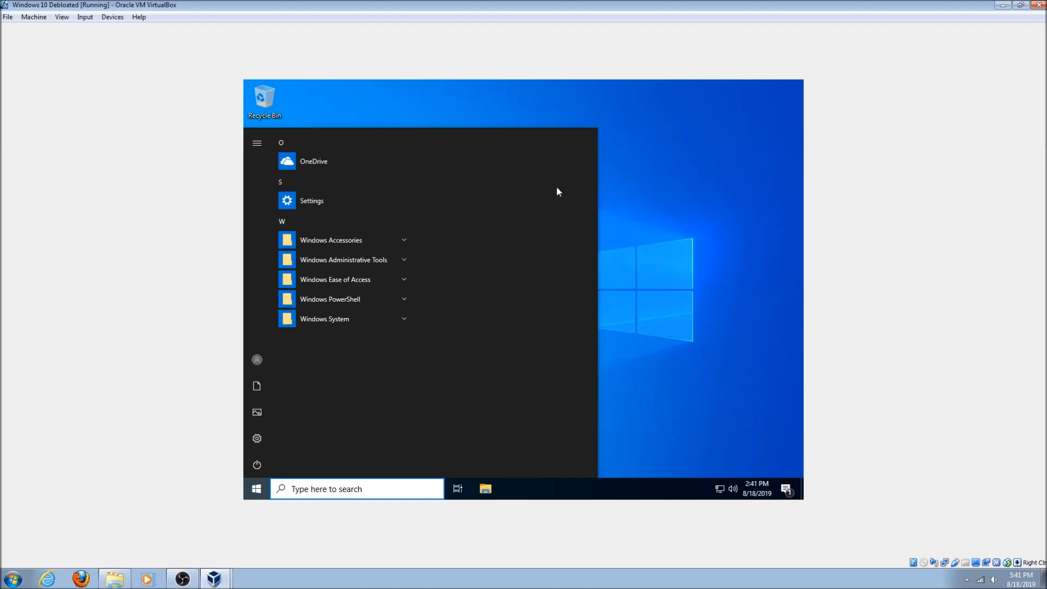
{"action": "left_click", "coordinate": [658, 207]}
Step: Search for Internet Explorer in Windows 10 and pin it to both Start and the taskbar
{"action": "left_click", "coordinate": [260, 497]}
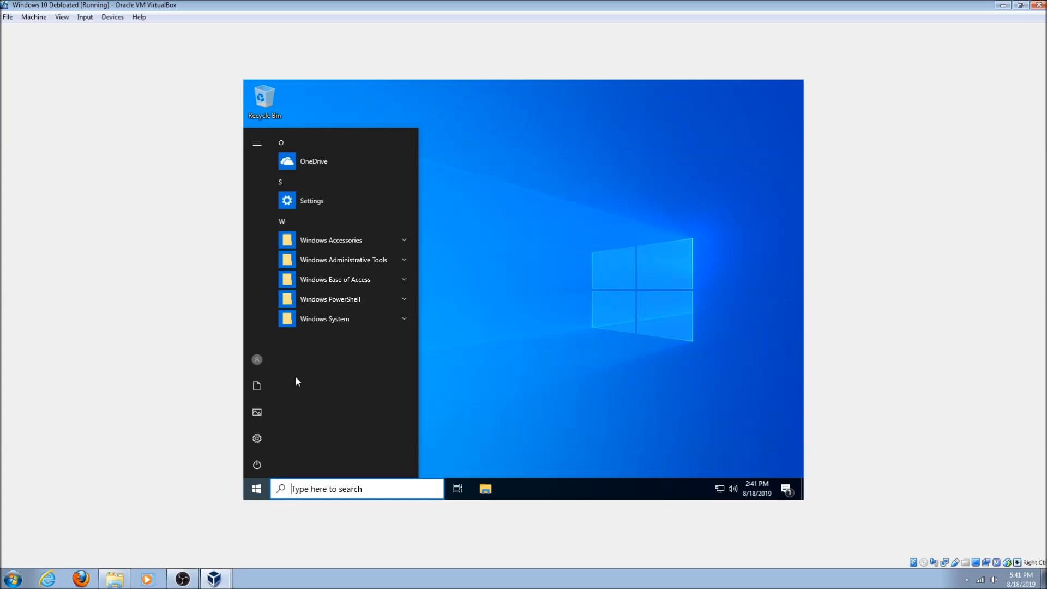
{"action": "type", "text": "Int"}
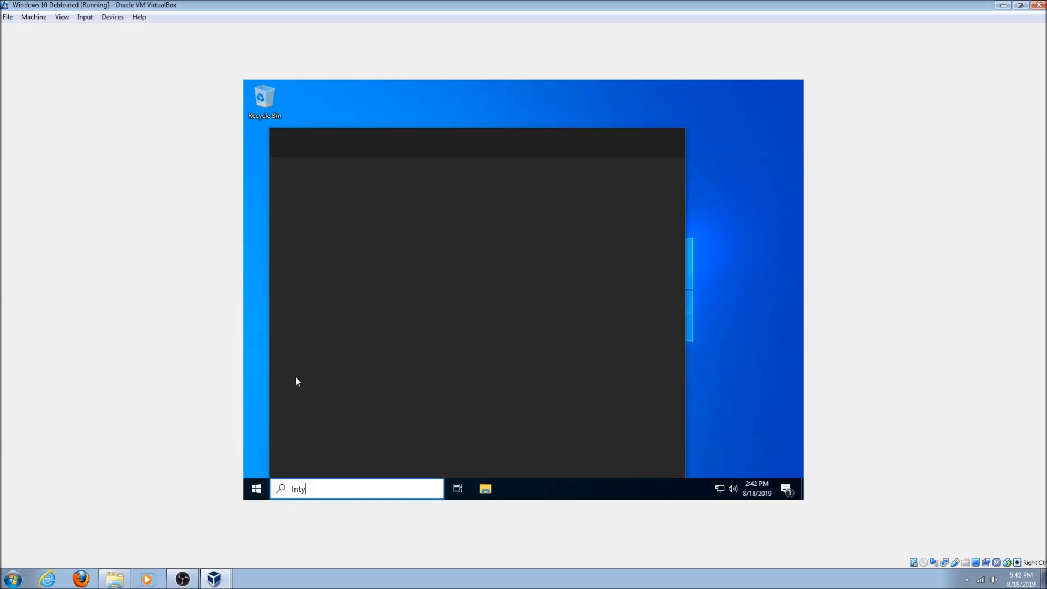
{"action": "type", "text": "ernet"}
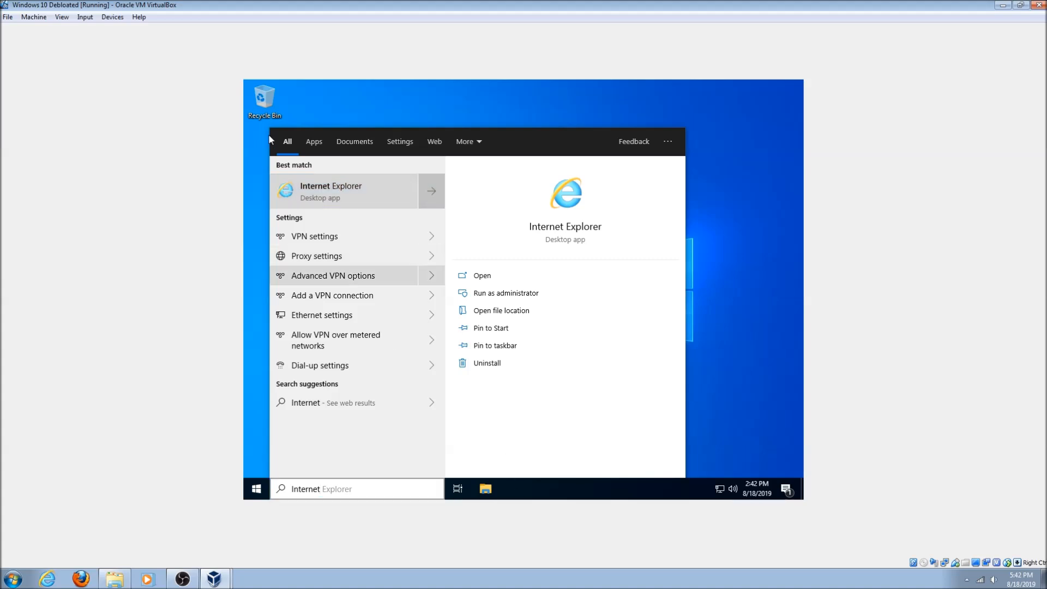
{"action": "right_click", "coordinate": [295, 183]}
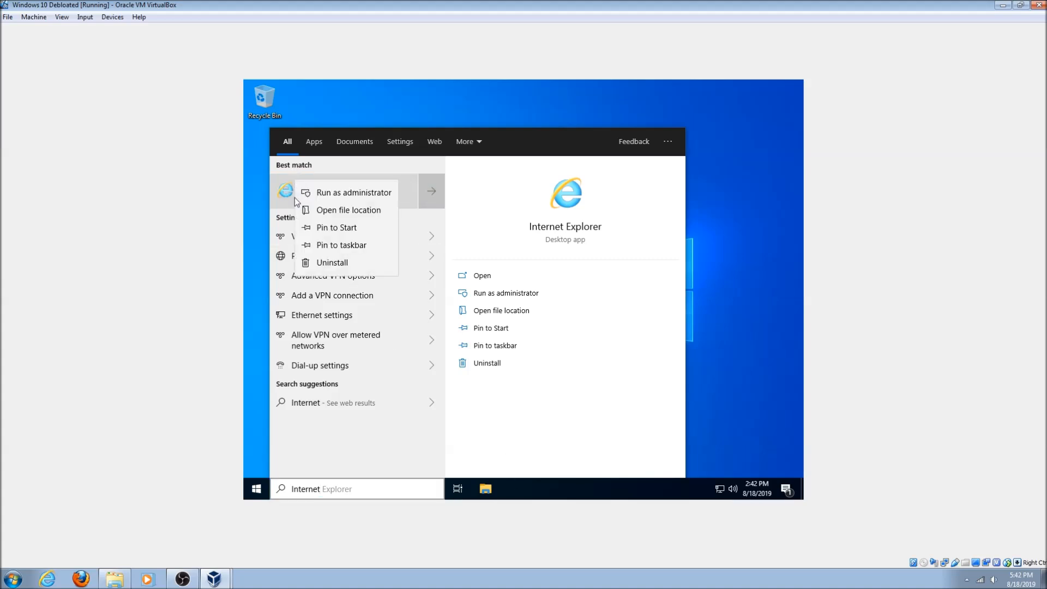
{"action": "left_click", "coordinate": [321, 219]}
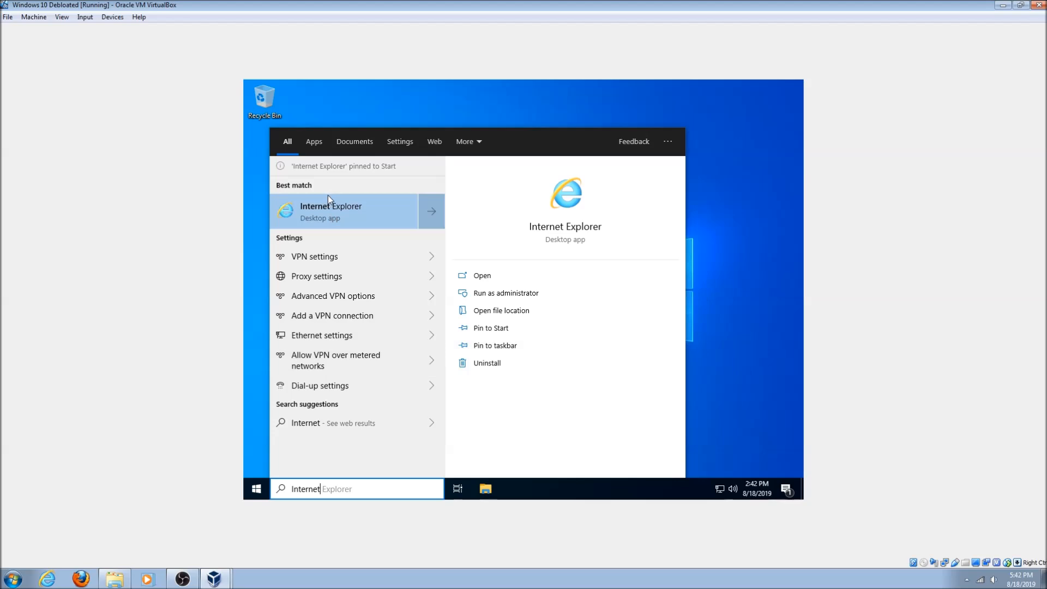
{"action": "right_click", "coordinate": [329, 206]}
{"action": "left_click", "coordinate": [361, 268]}
{"action": "right_click", "coordinate": [347, 209]}
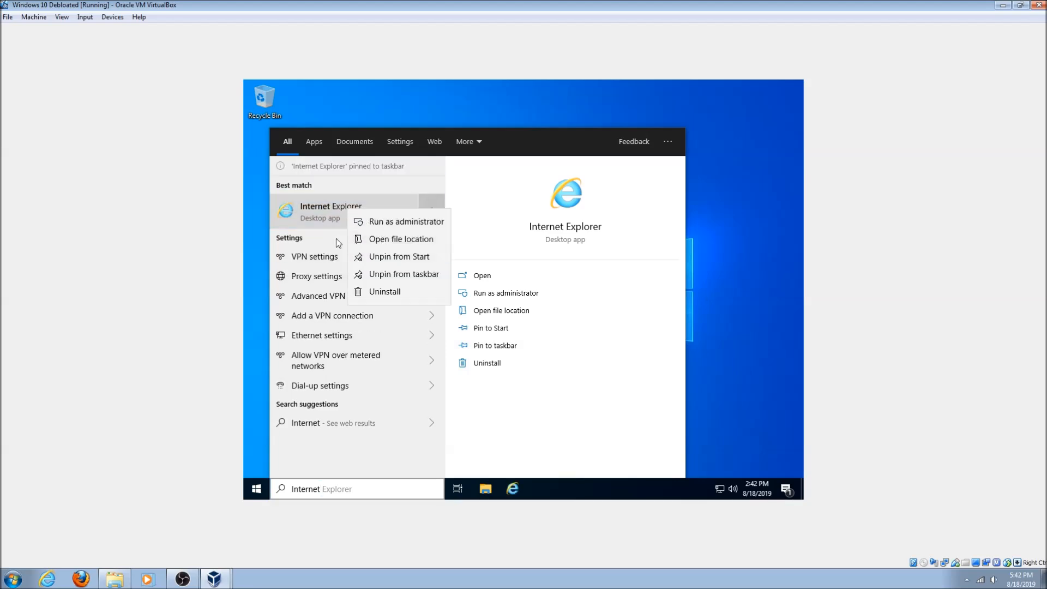
Step: Create an Internet Explorer shortcut on the desktop from its pinned Start tile
{"action": "left_click", "coordinate": [252, 489]}
{"action": "left_click_drag", "start_coordinate": [429, 190], "coordinate": [403, 102]}
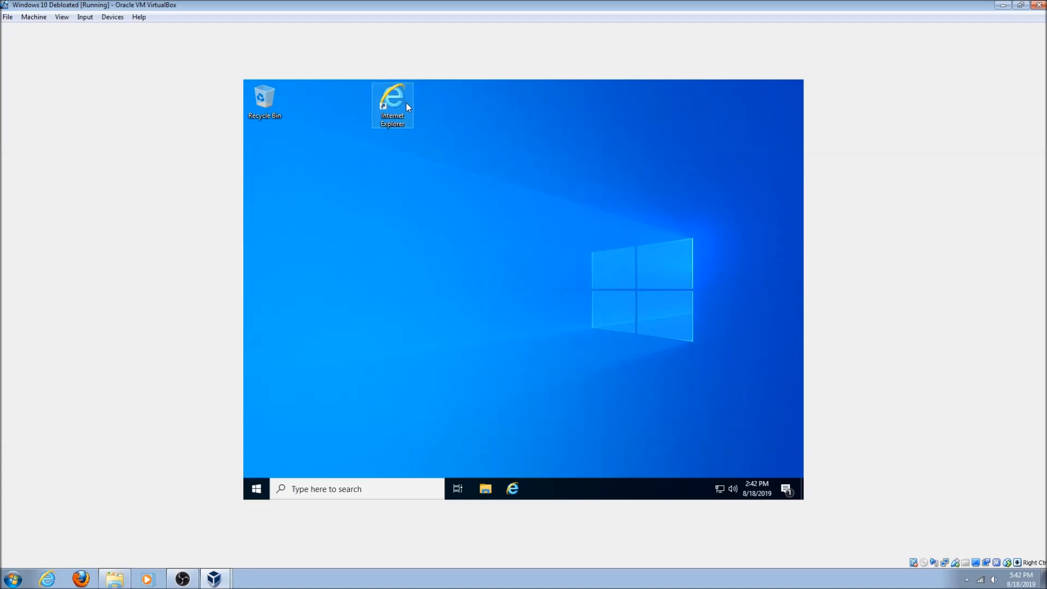
Step: Move the Internet Explorer desktop shortcut directly below the Recycle Bin
{"action": "left_click_drag", "start_coordinate": [267, 180], "coordinate": [267, 181]}
{"action": "left_click", "coordinate": [341, 244]}
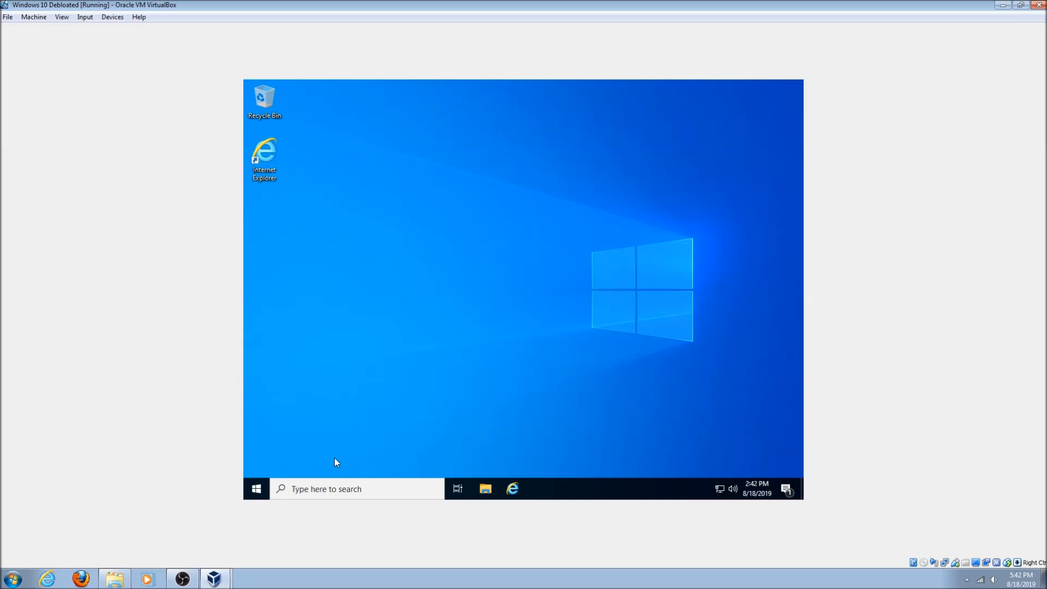
Step: Search Windows for Cortana to check whether it is installed, and clear and dismiss the search
{"action": "left_click", "coordinate": [343, 489]}
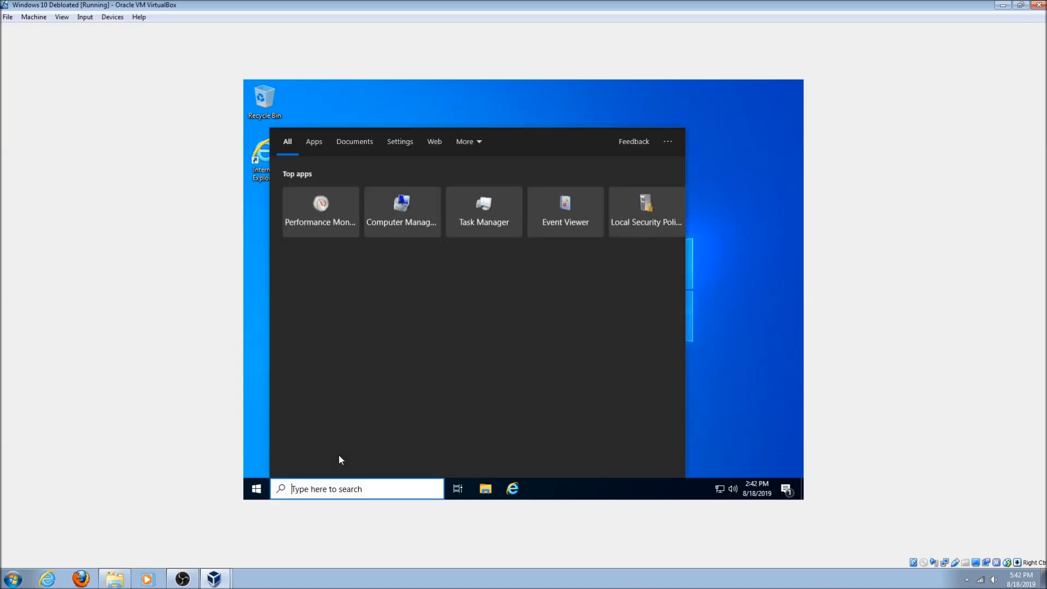
{"action": "type", "text": "cortnaa"}
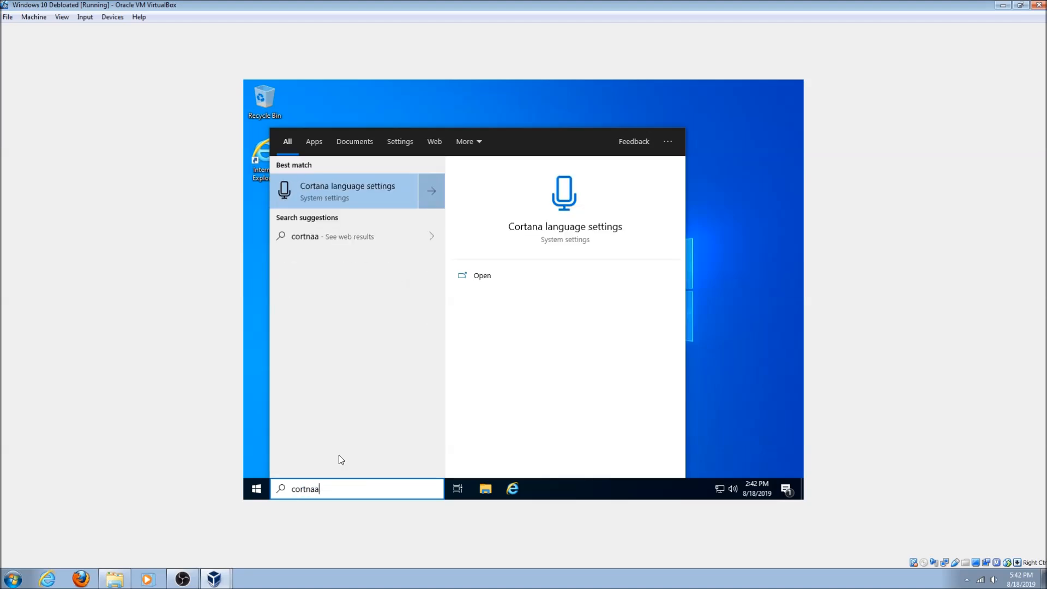
{"action": "key", "text": "BackSpace"}
{"action": "key", "text": "BackSpace"}
{"action": "key", "text": "BackSpace"}
{"action": "key", "text": "BackSpace"}
{"action": "key", "text": "BackSpace"}
{"action": "key", "text": "BackSpace"}
{"action": "key", "text": "BackSpace"}
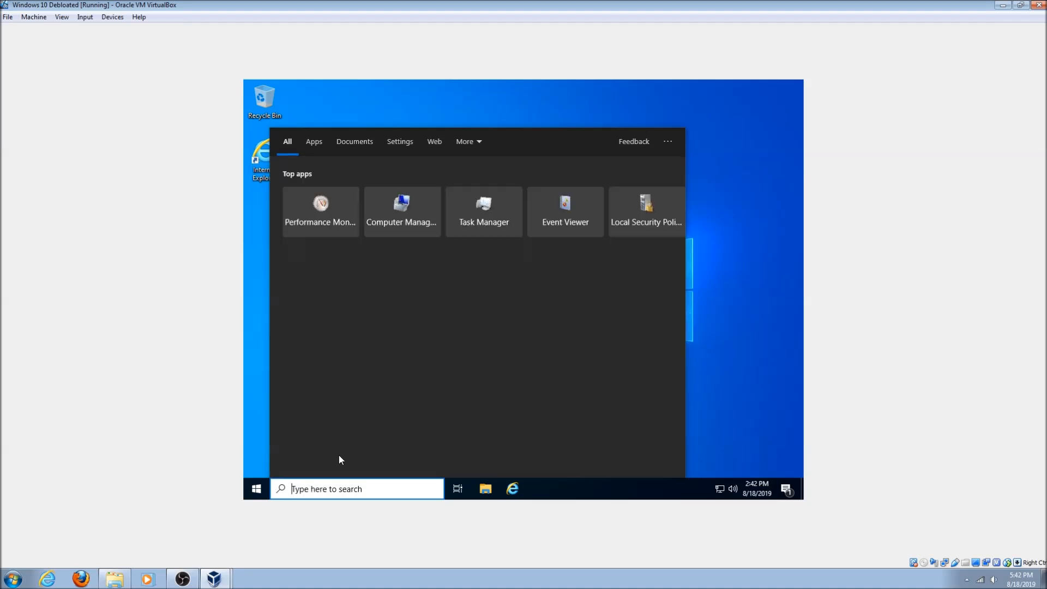
{"action": "key", "text": "Escape"}
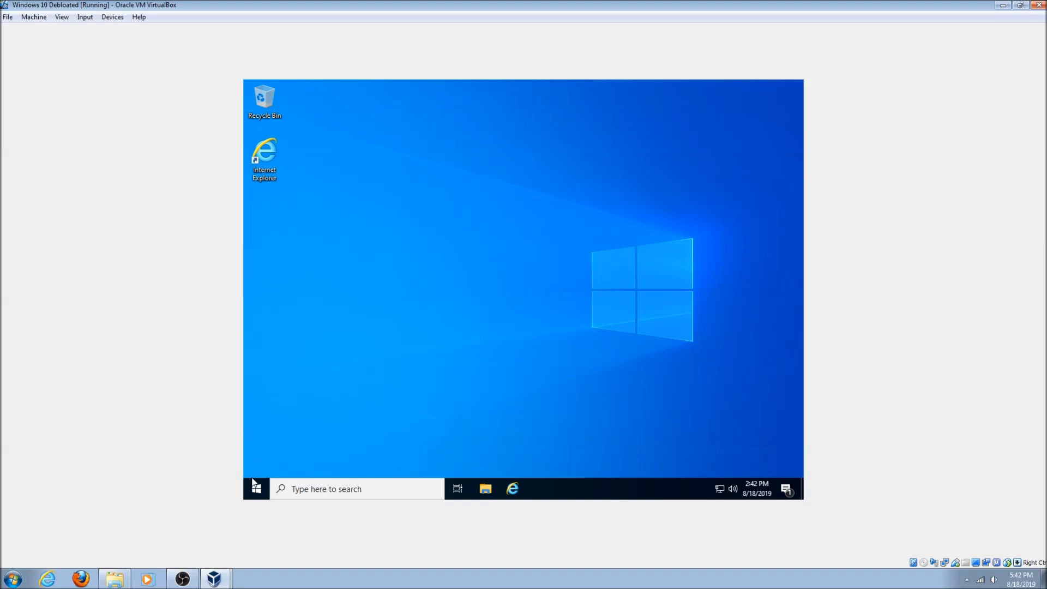
Step: Look through the programs in the Windows Accessories folder of the Start menu and collapse the folder
{"action": "left_click", "coordinate": [254, 481]}
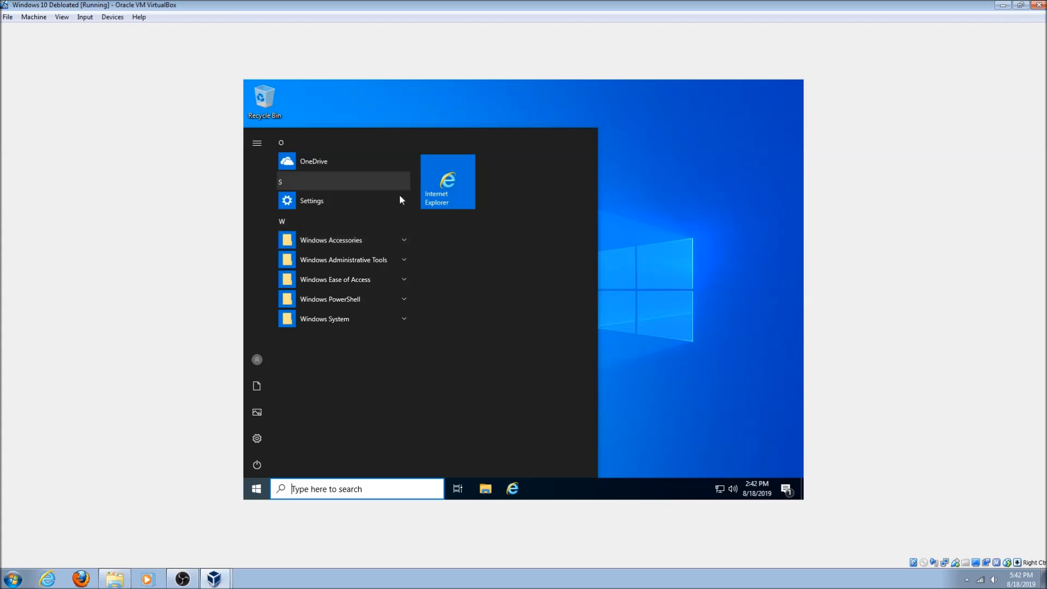
{"action": "left_click", "coordinate": [404, 242]}
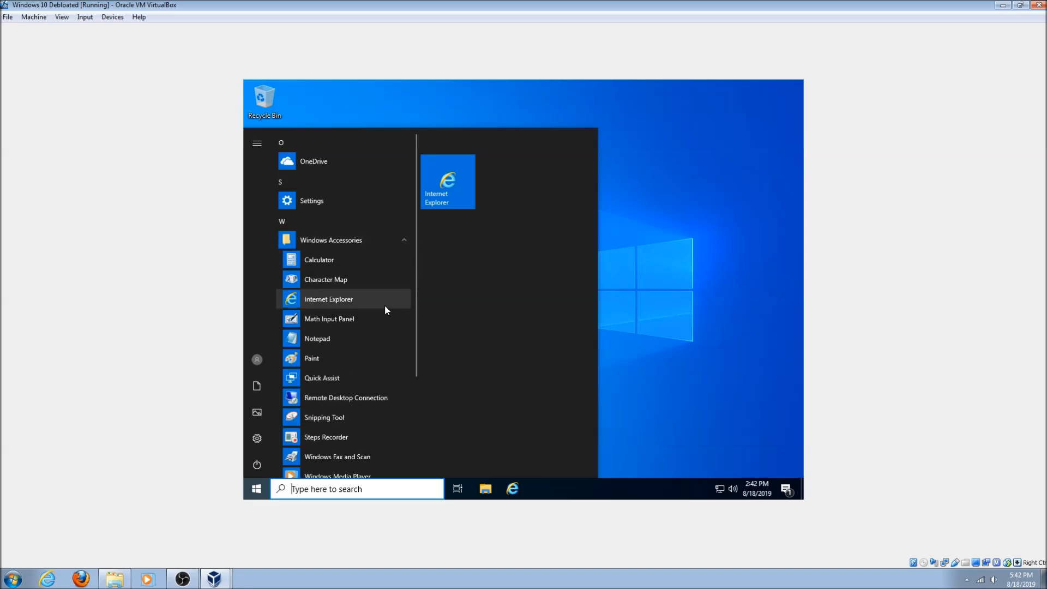
{"action": "scroll", "coordinate": [384, 305], "scroll_direction": "down", "scroll_amount": 4}
{"action": "scroll", "coordinate": [383, 302], "scroll_direction": "up", "scroll_amount": 1}
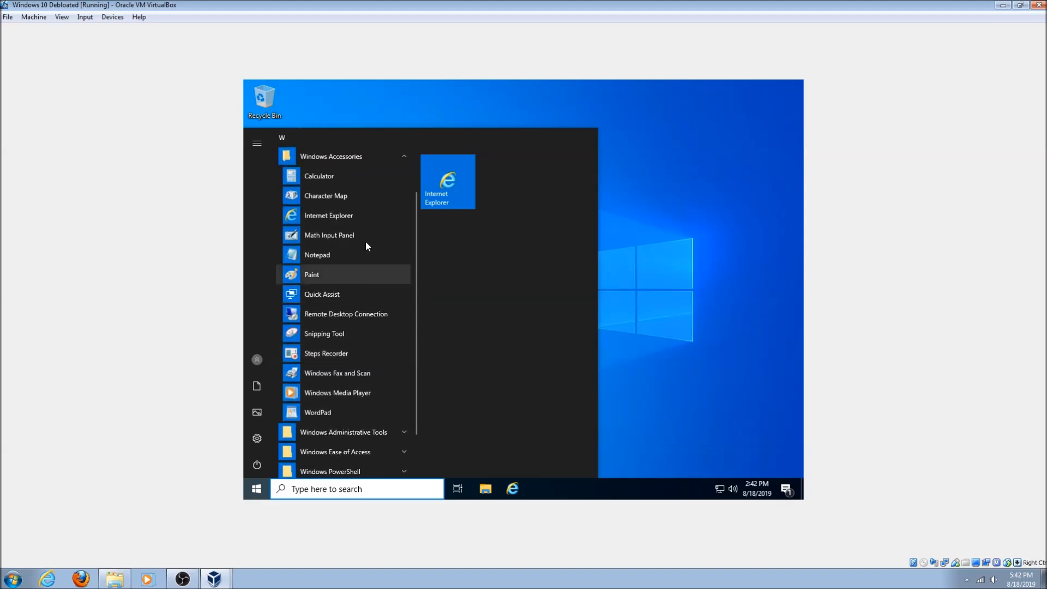
{"action": "left_click", "coordinate": [344, 164]}
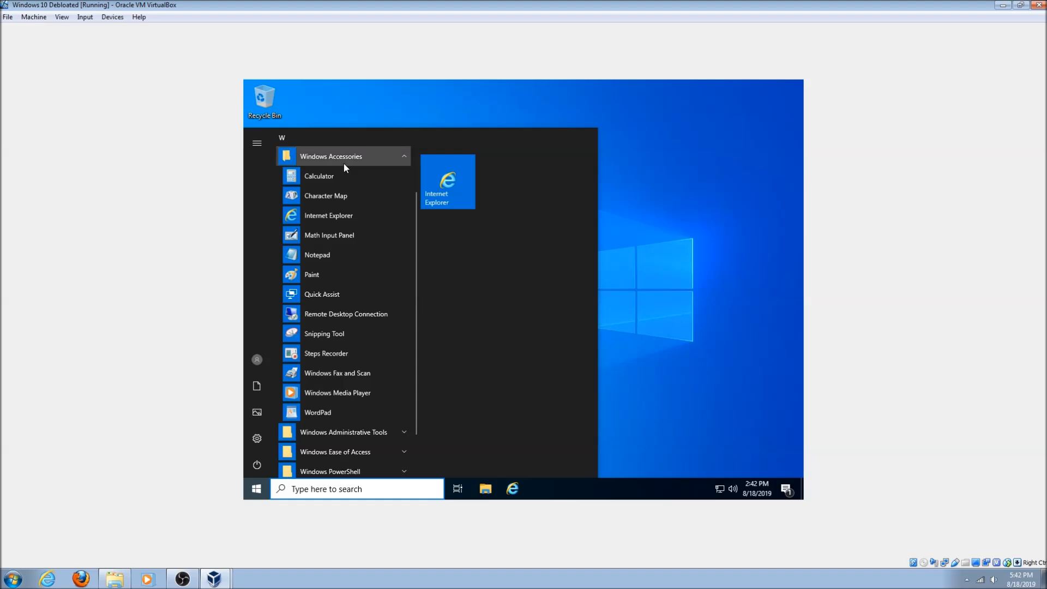
Step: Examine the Windows Administrative Tools, Ease of Access, PowerShell and System folders in the Start menu's app list
{"action": "left_click", "coordinate": [322, 251]}
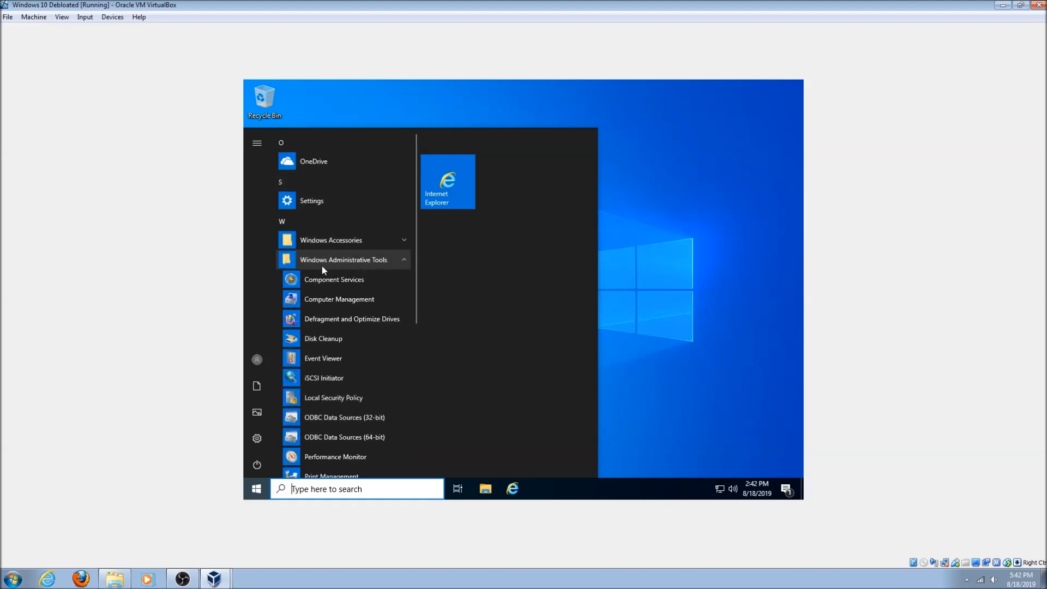
{"action": "scroll", "coordinate": [322, 278], "scroll_direction": "down", "scroll_amount": 5}
{"action": "left_click", "coordinate": [326, 417]}
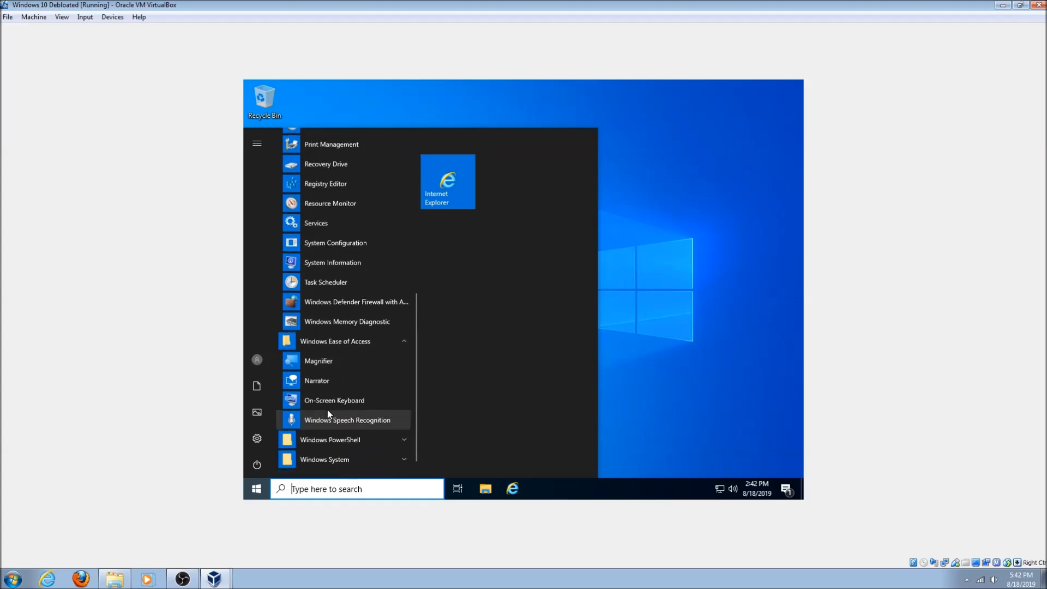
{"action": "left_click", "coordinate": [325, 418]}
{"action": "left_click", "coordinate": [324, 439]}
{"action": "scroll", "coordinate": [376, 329], "scroll_direction": "up", "scroll_amount": 10}
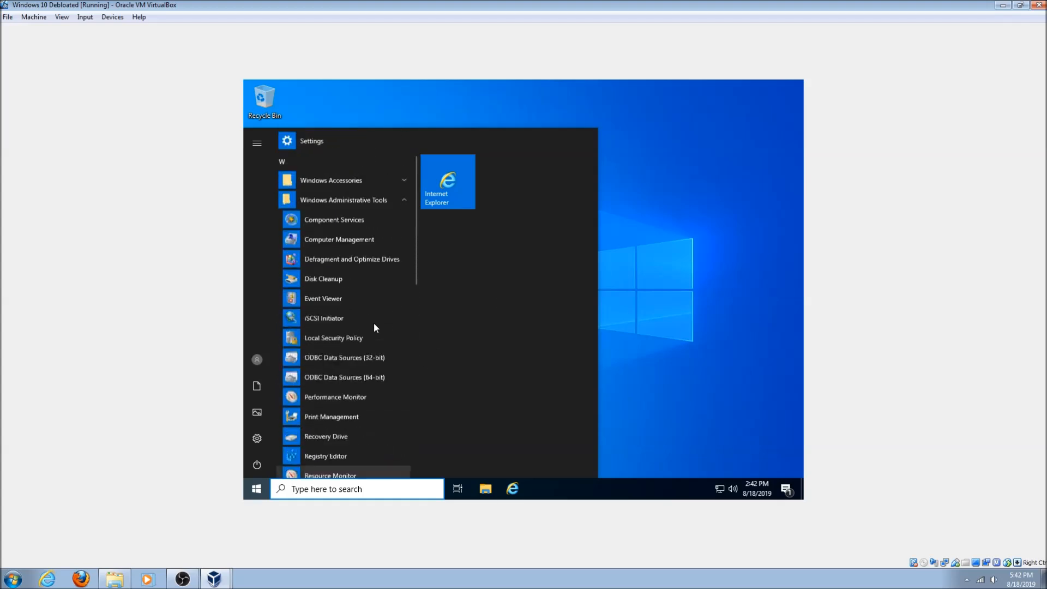
{"action": "left_click", "coordinate": [332, 258]}
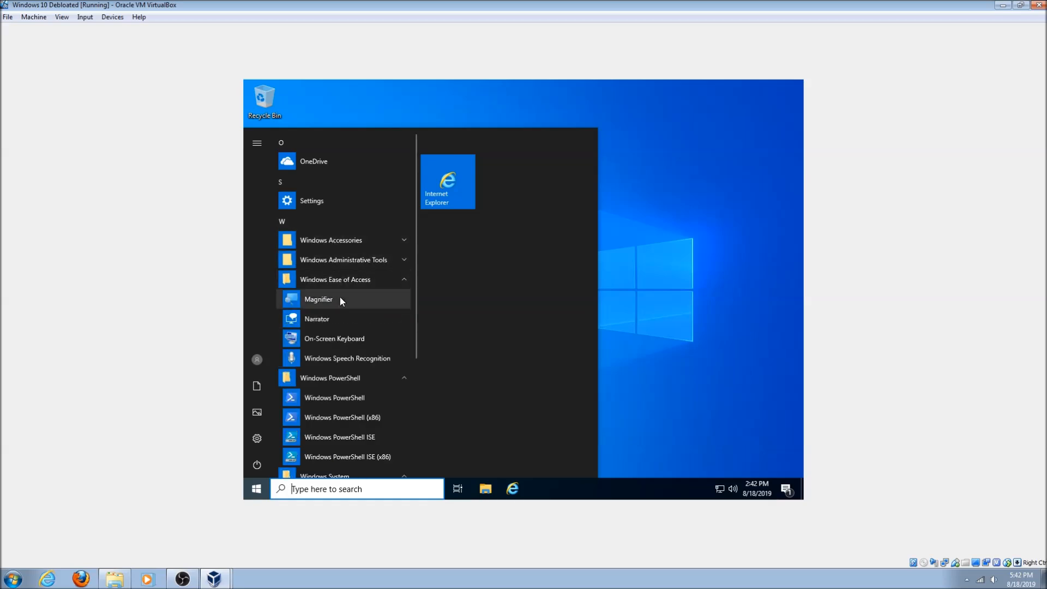
{"action": "left_click", "coordinate": [332, 273]}
{"action": "left_click", "coordinate": [336, 398]}
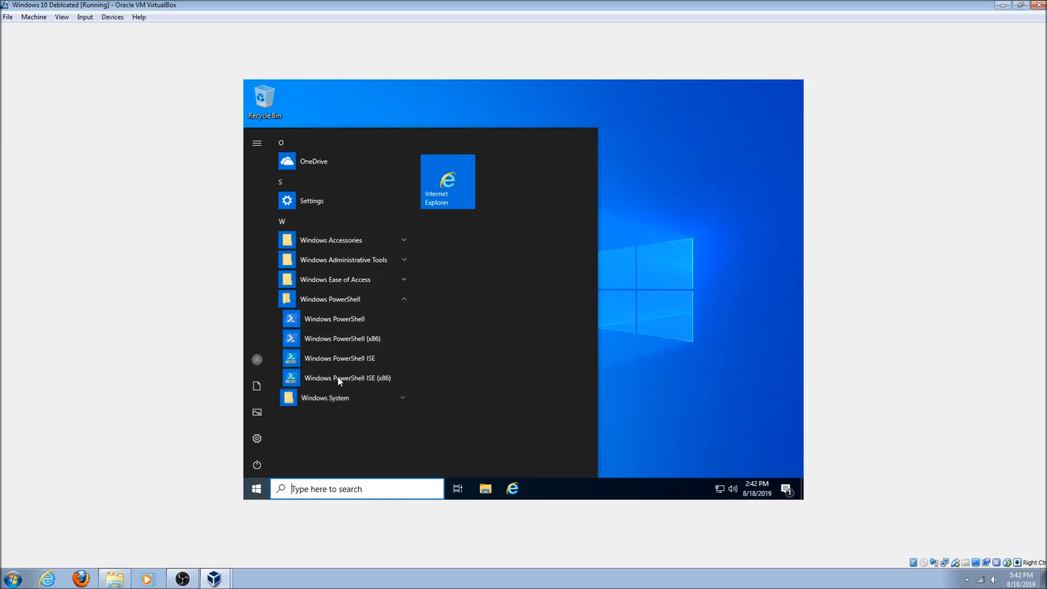
{"action": "left_click", "coordinate": [335, 300]}
{"action": "left_click", "coordinate": [639, 256]}
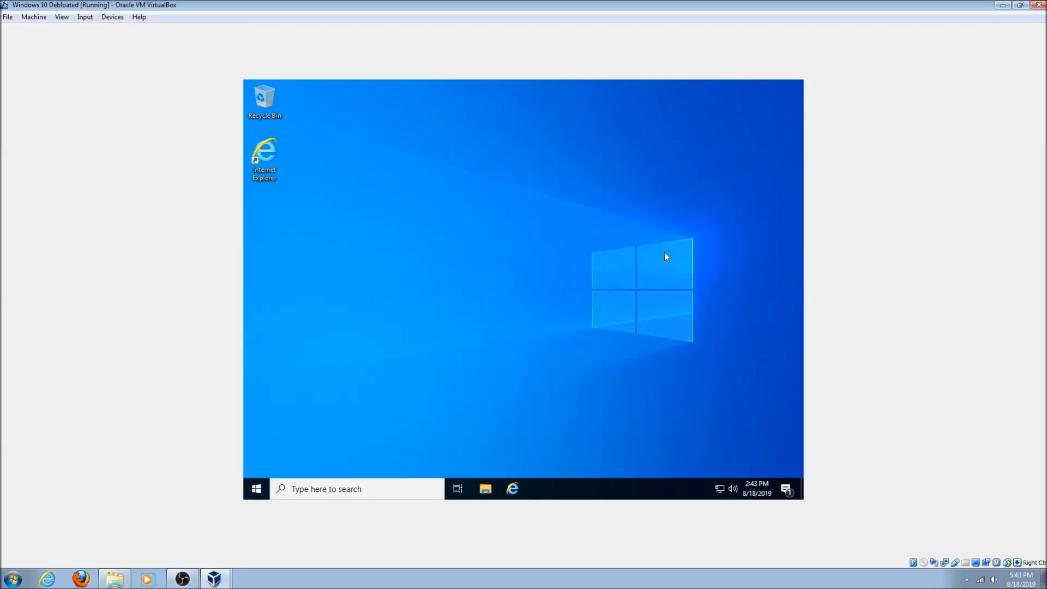
Step: Open the Accounts page in Windows Settings to view the user account's information
{"action": "left_click", "coordinate": [256, 488]}
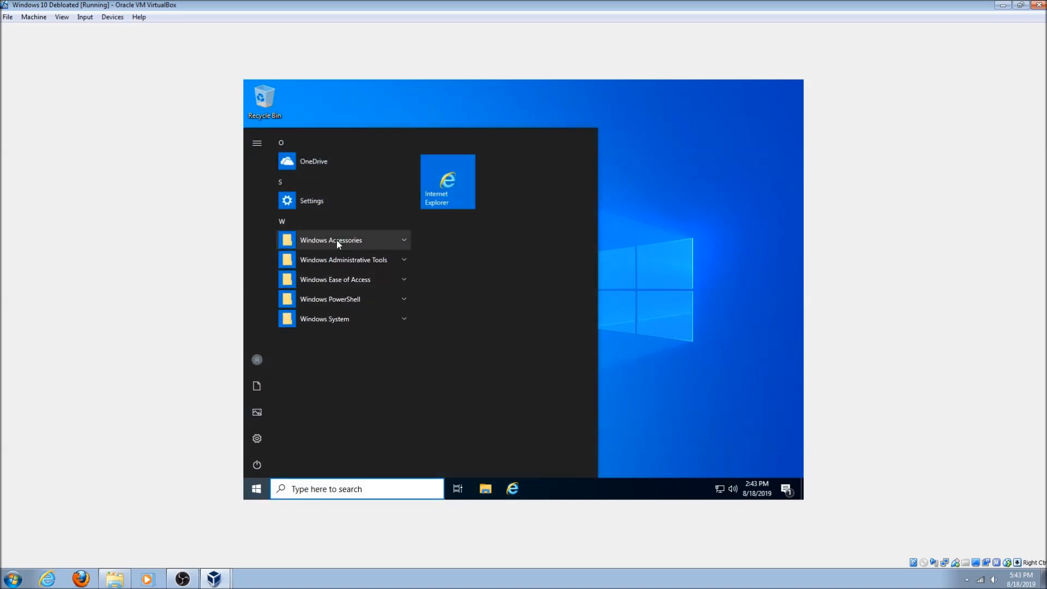
{"action": "left_click", "coordinate": [309, 200]}
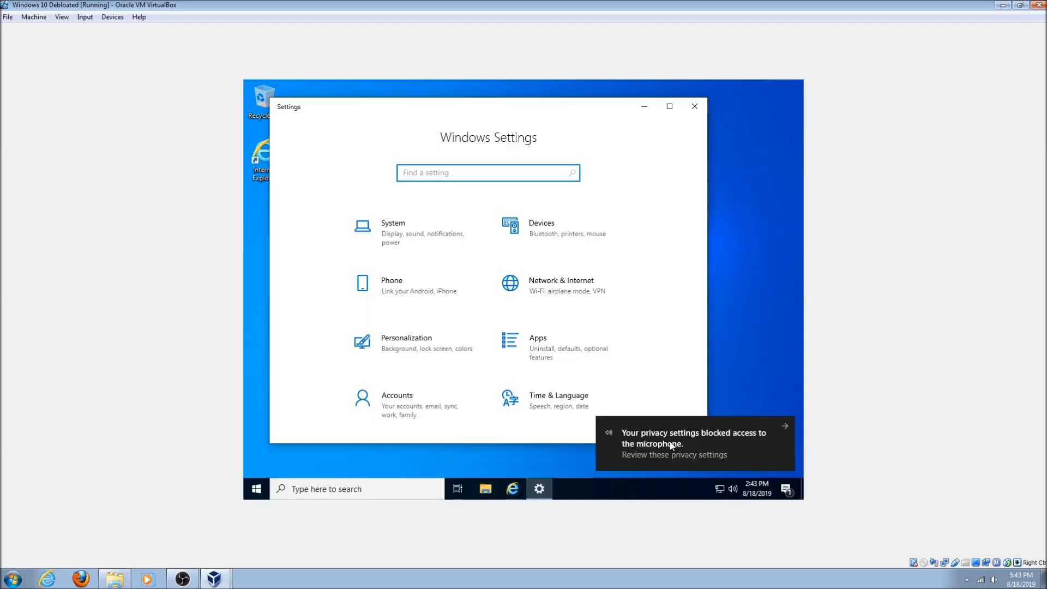
{"action": "left_click", "coordinate": [400, 399]}
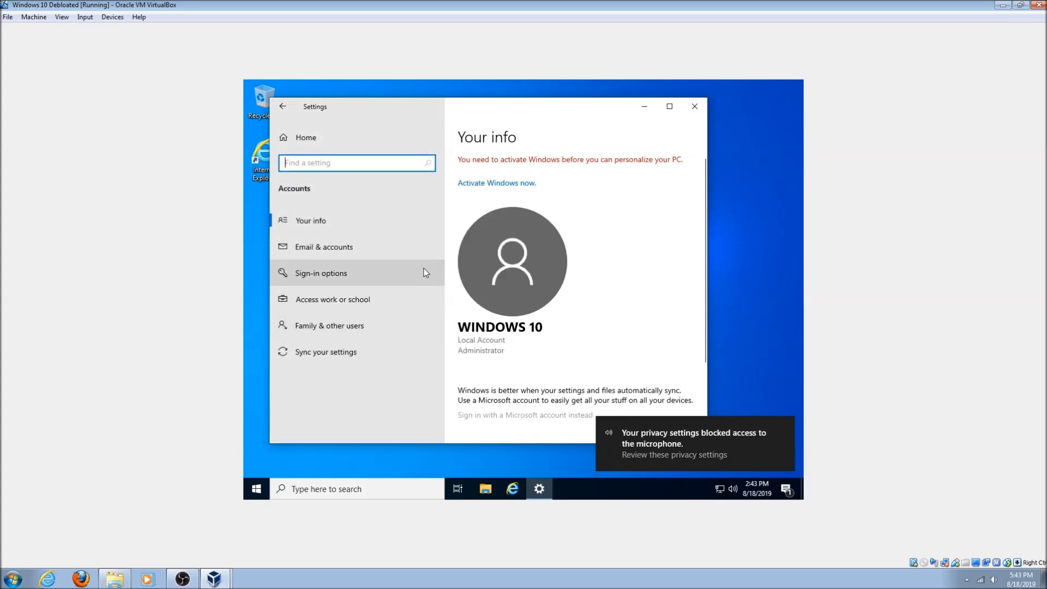
Step: Search Windows for Windows Store and Microsoft Store, and clear and dismiss the search
{"action": "left_click", "coordinate": [393, 491]}
{"action": "type", "text": "Windows Store"}
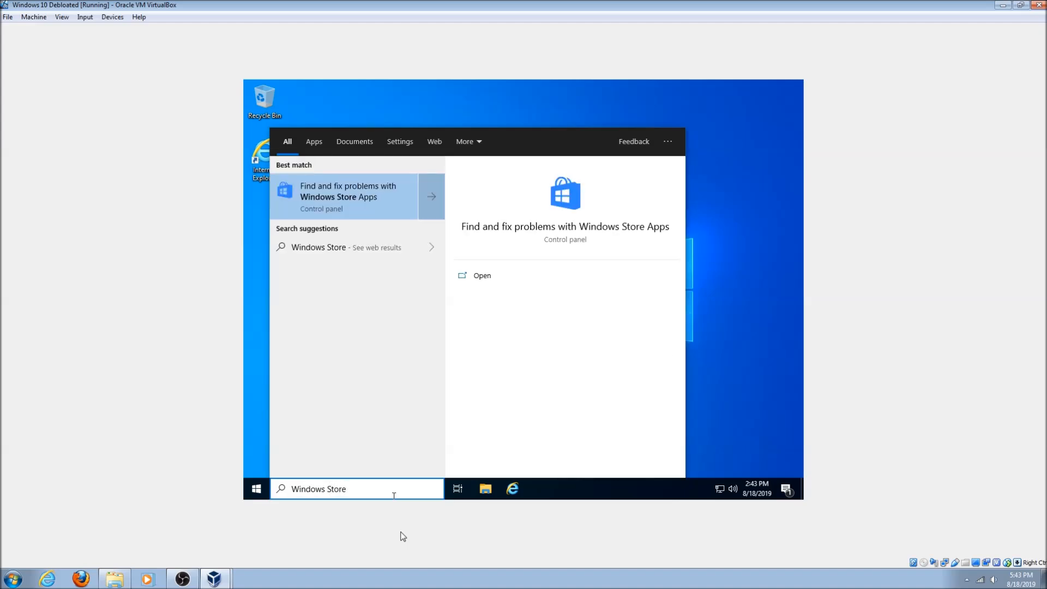
{"action": "key", "text": "ctrl+a"}
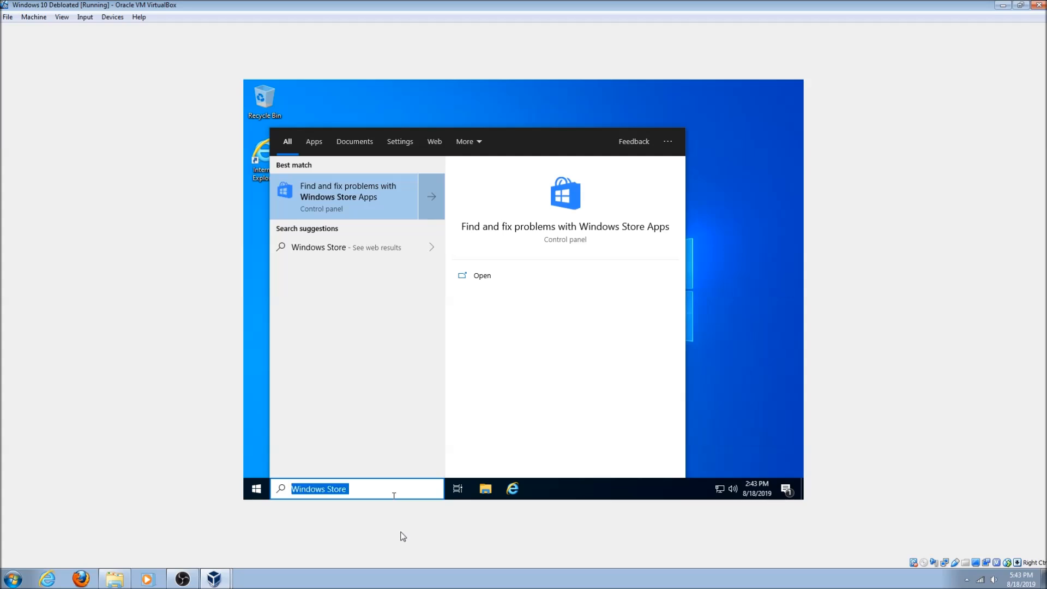
{"action": "type", "text": "Microsoft Store"}
{"action": "key", "text": "ctrl+a"}
{"action": "key", "text": "BackSpace"}
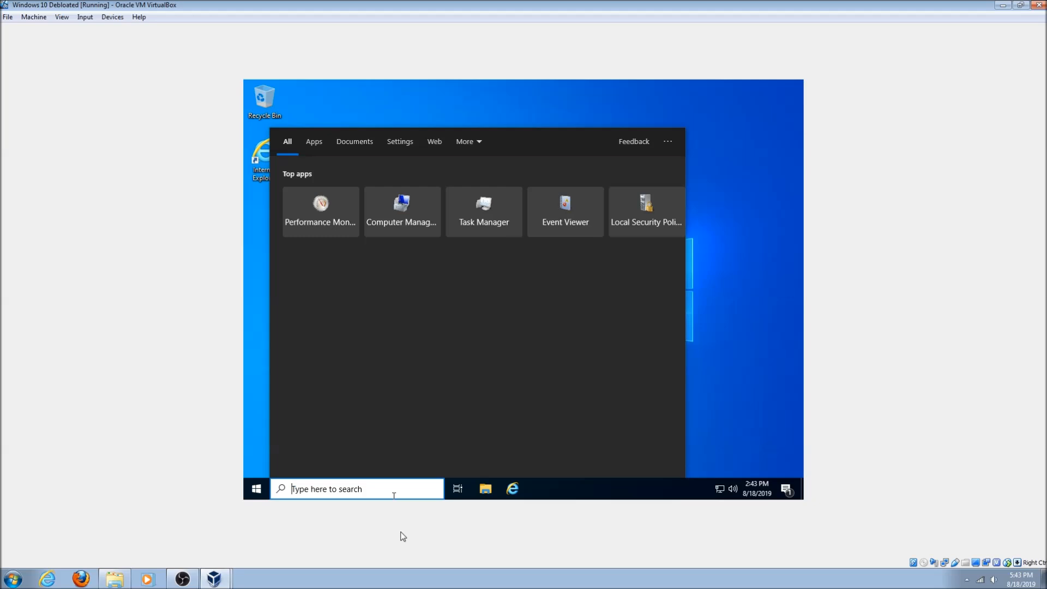
{"action": "key", "text": "Escape"}
Step: Search Windows for the Edge browser and clear the search text
{"action": "key", "text": "super"}
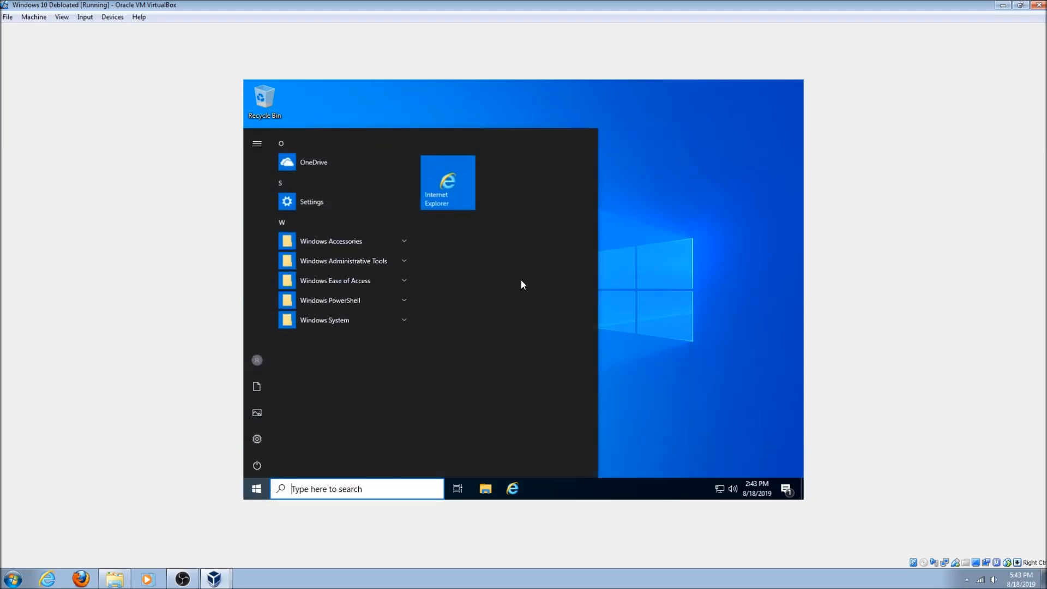
{"action": "type", "text": "Edge"}
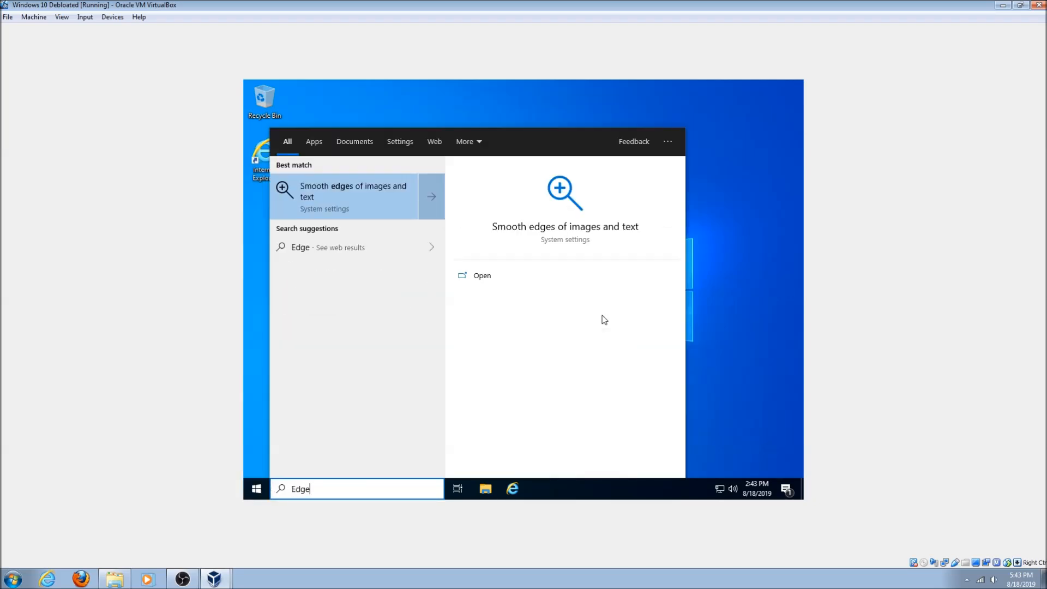
{"action": "key", "text": "ctrl+a"}
{"action": "key", "text": "BackSpace"}
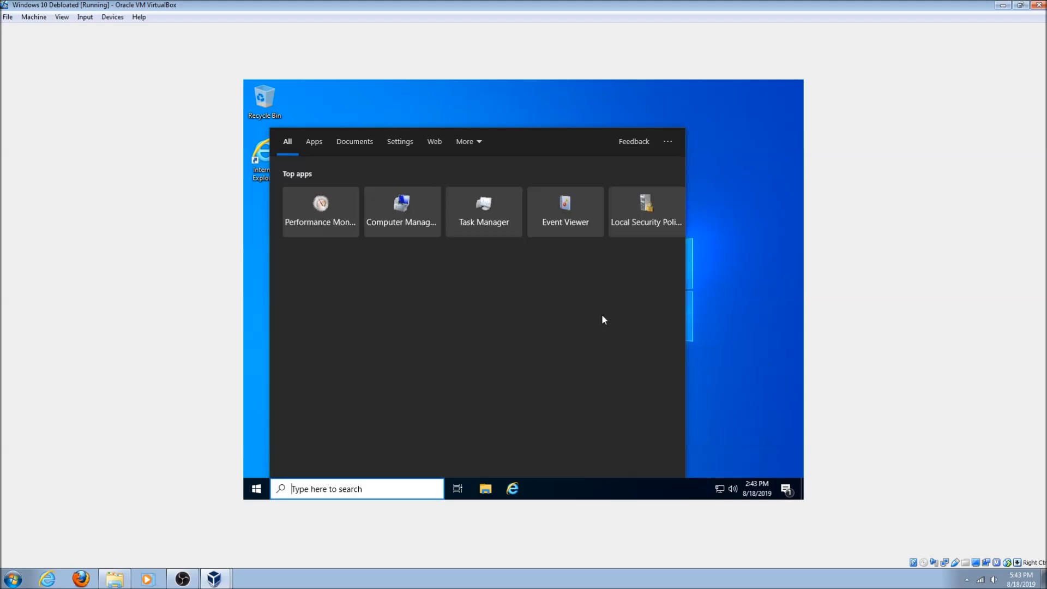
Step: Search for Calculator, launch it and move its window to the far side of the desktop, away from the icons
{"action": "type", "text": "Calcula"}
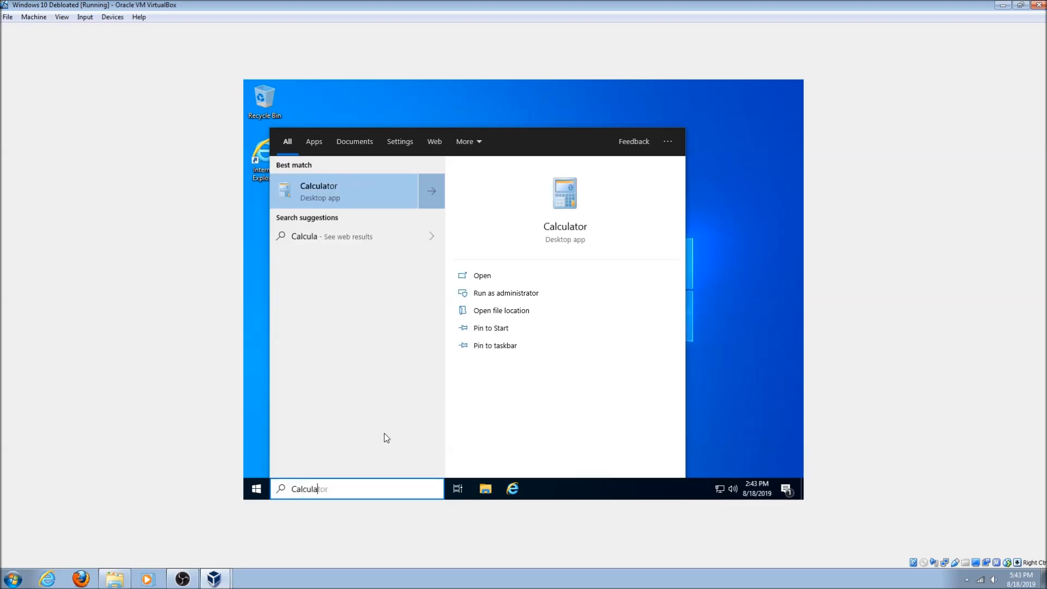
{"action": "key", "text": "Return"}
{"action": "left_click_drag", "start_coordinate": [354, 157], "coordinate": [649, 135]}
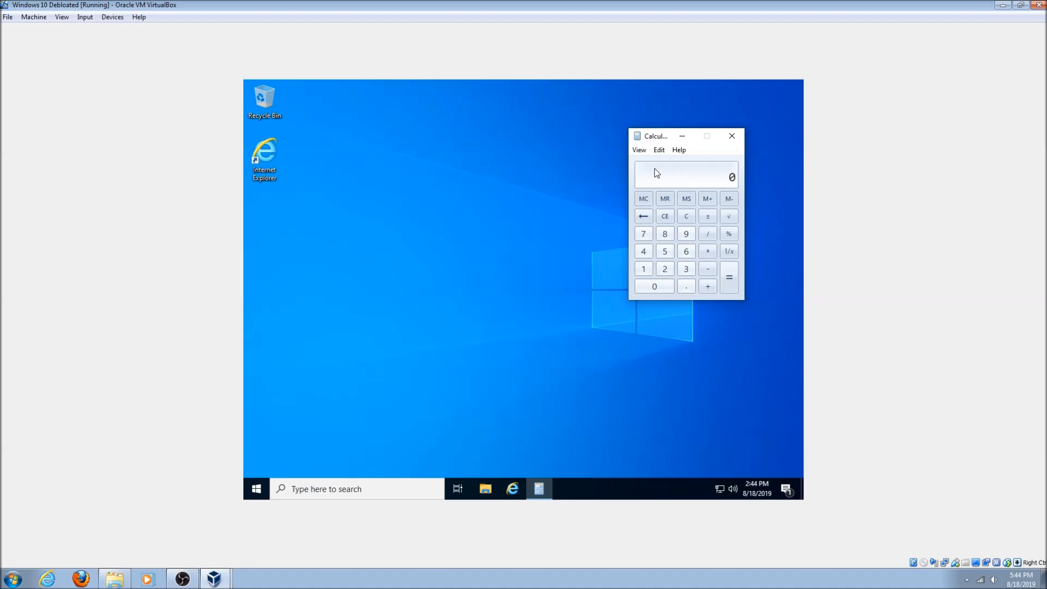
Step: Search Windows for Windows Media Player and for a photo app with the terms Windows Pho and Photo
{"action": "left_click", "coordinate": [349, 488]}
{"action": "type", "text": "Wind"}
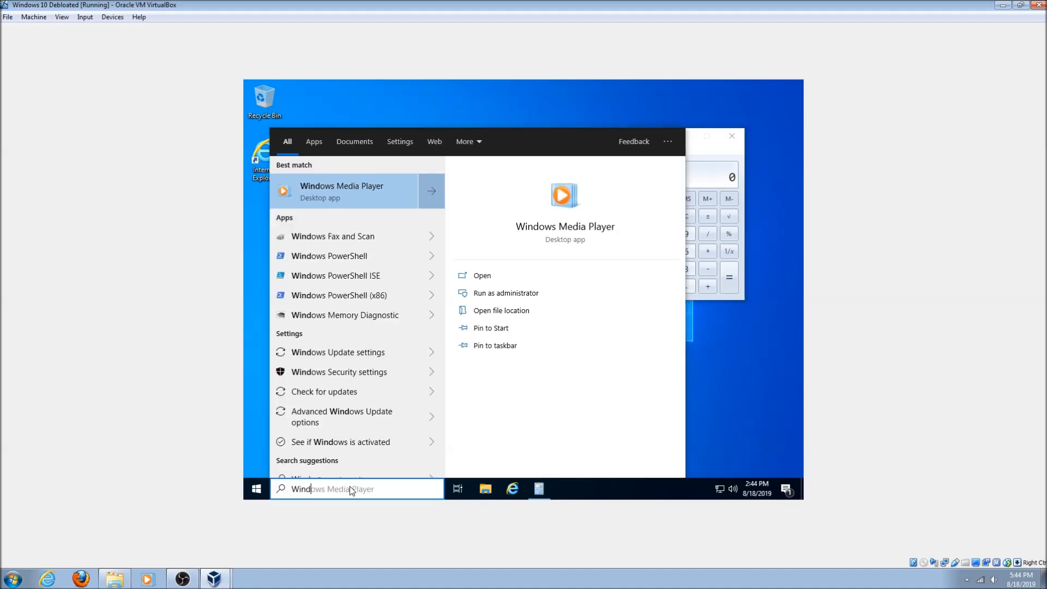
{"action": "key", "text": "ctrl+a"}
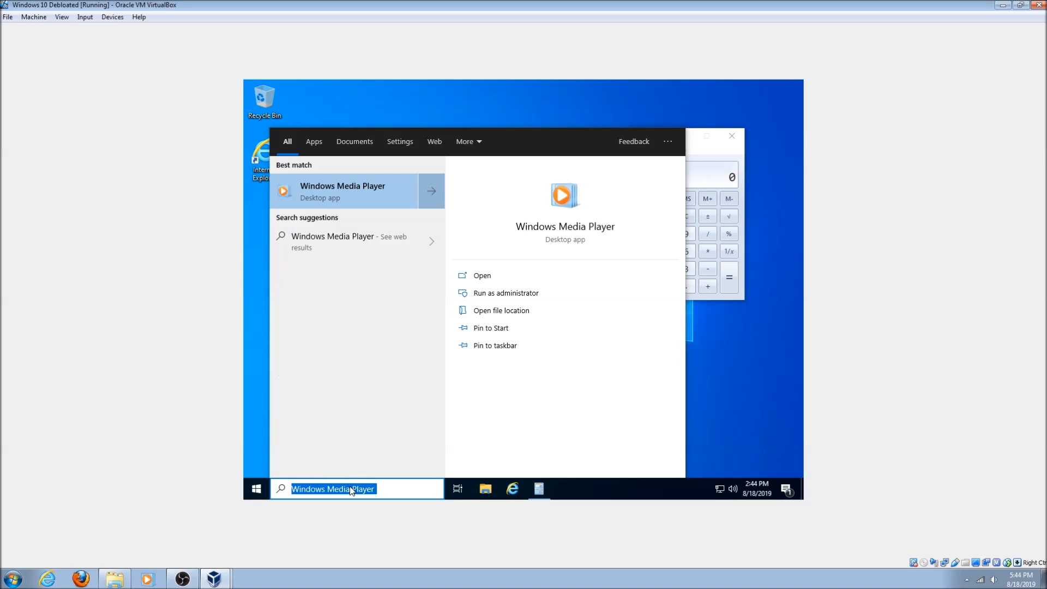
{"action": "type", "text": "Windows Pho"}
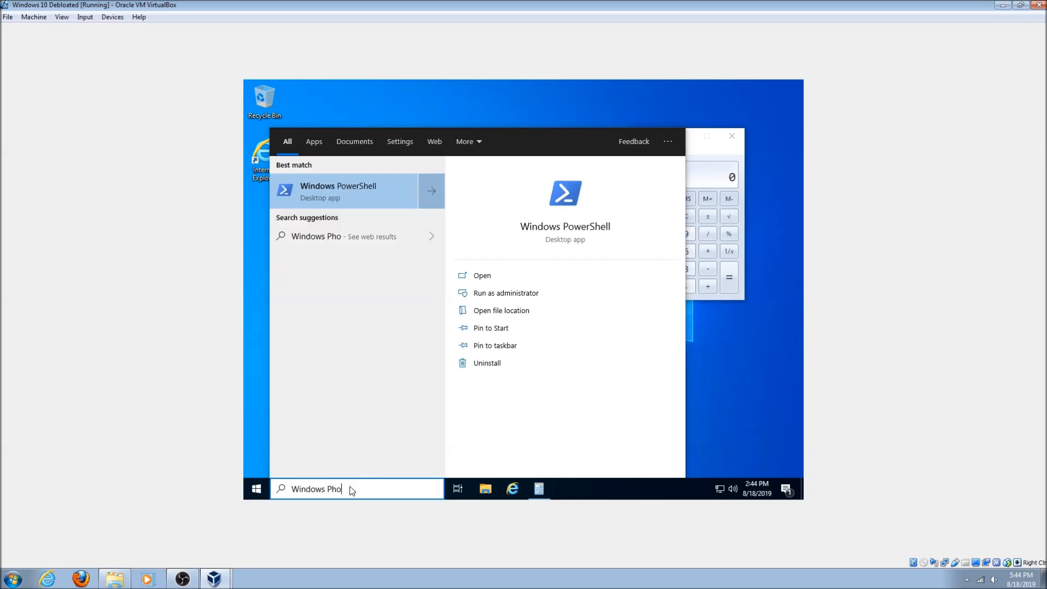
{"action": "key", "text": "ctrl+a"}
{"action": "type", "text": "Photo"}
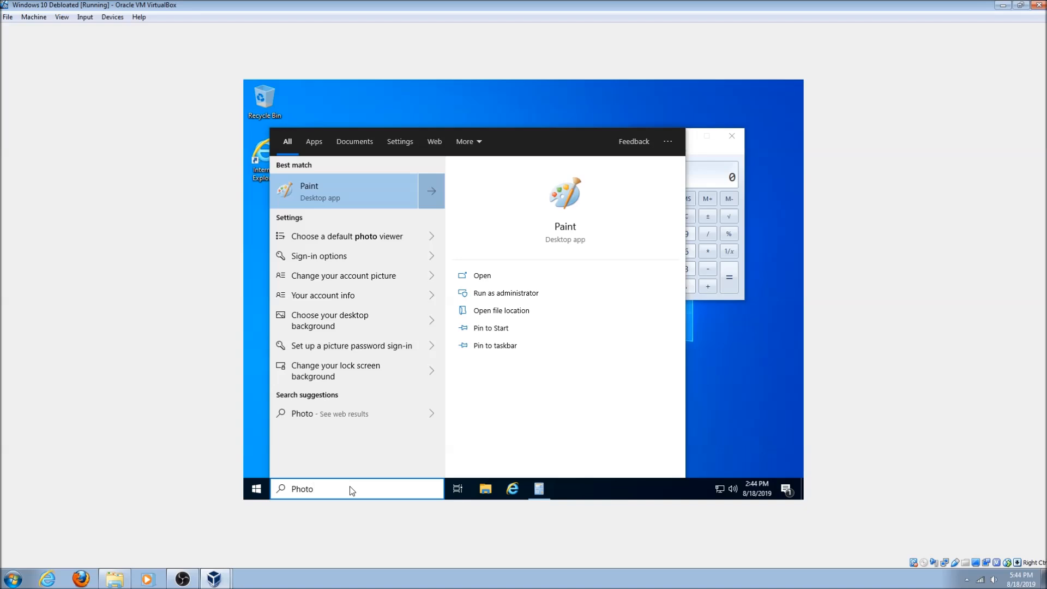
Step: View the apps available as the default photo viewer in the Default apps settings and close Settings
{"action": "left_click", "coordinate": [427, 236]}
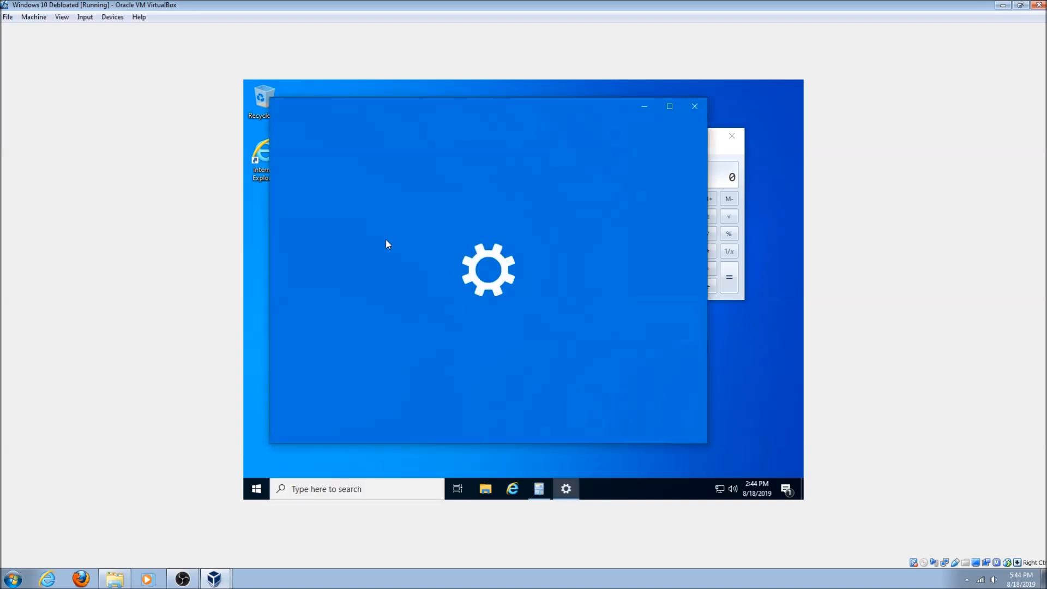
{"action": "left_click", "coordinate": [515, 402]}
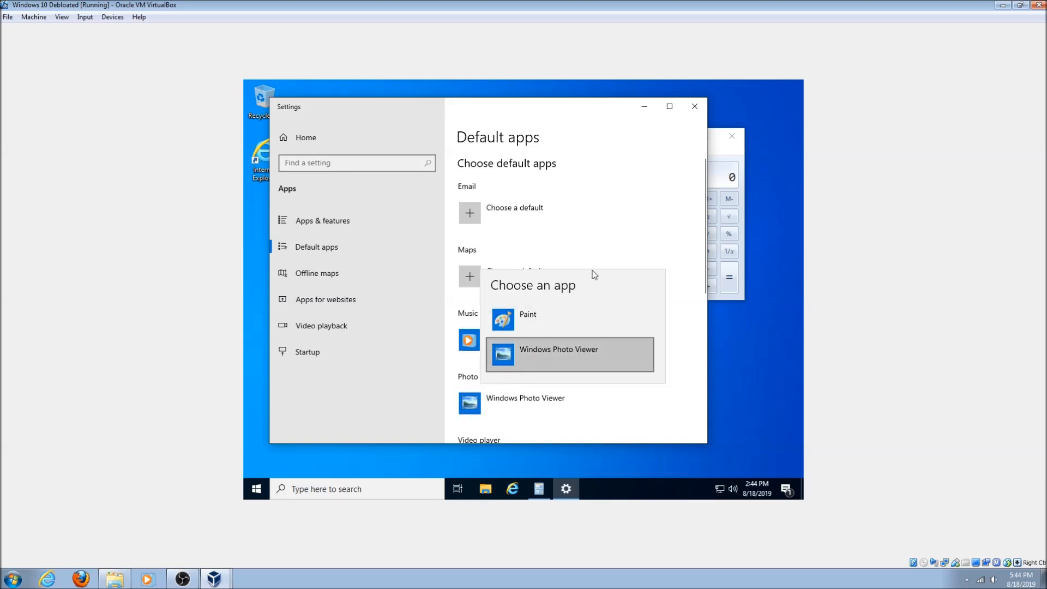
{"action": "left_click", "coordinate": [695, 105]}
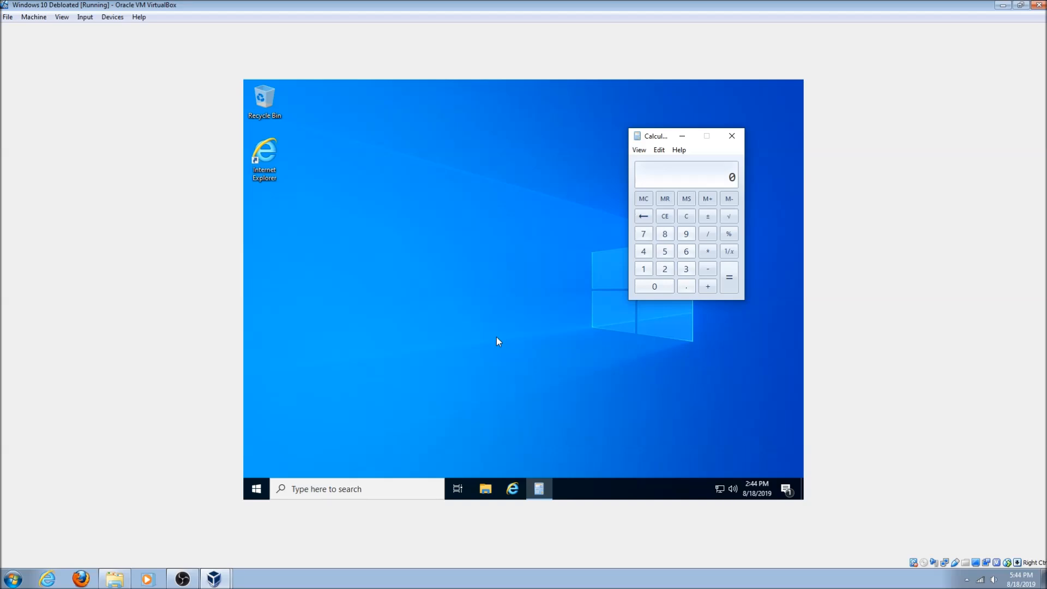
Step: Open This PC in File Explorer and check the disk space on Local Disk (C:)
{"action": "left_click", "coordinate": [496, 341]}
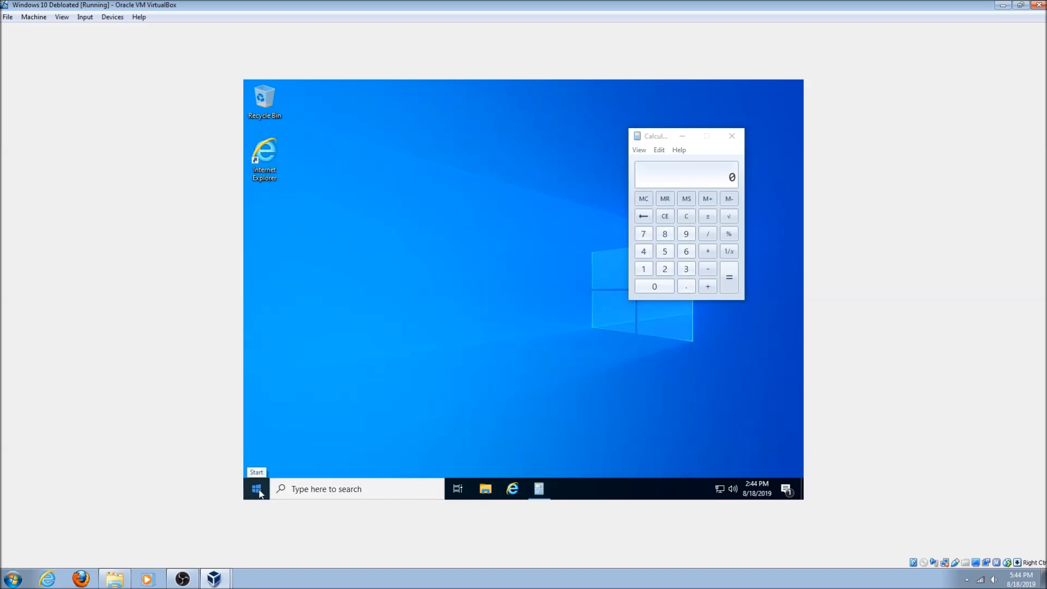
{"action": "left_click", "coordinate": [259, 491]}
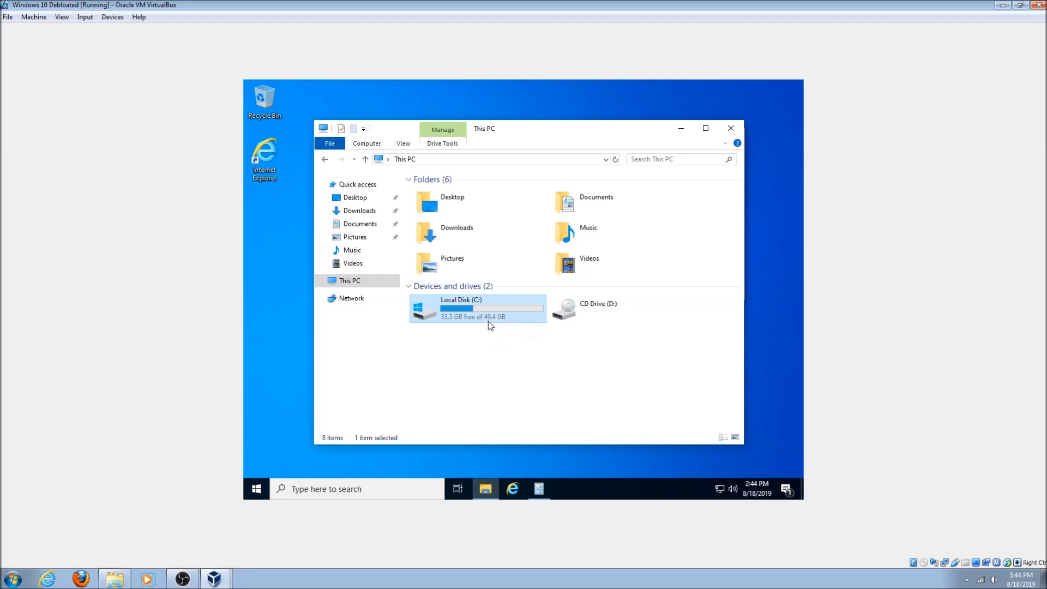
Step: Check the used and free space of Local Disk (C:) in its properties and close them
{"action": "right_click", "coordinate": [488, 317]}
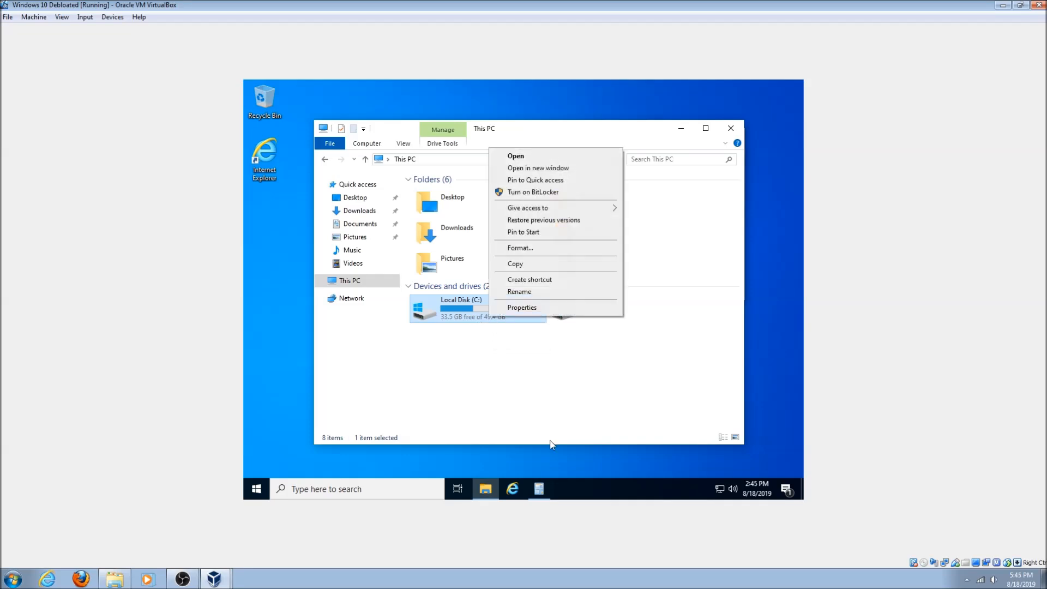
{"action": "left_click", "coordinate": [532, 309]}
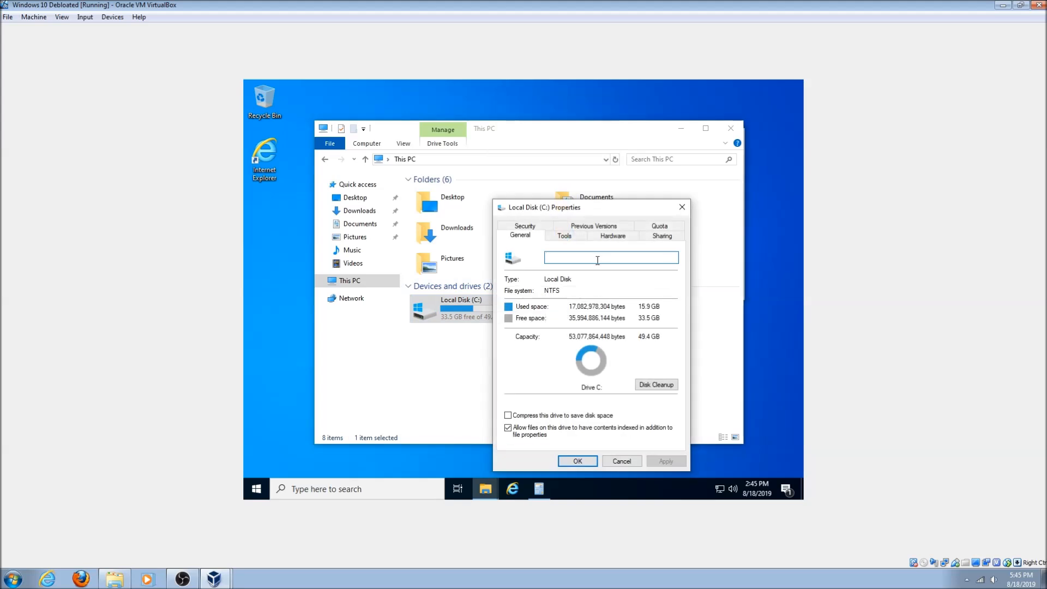
{"action": "left_click", "coordinate": [681, 206]}
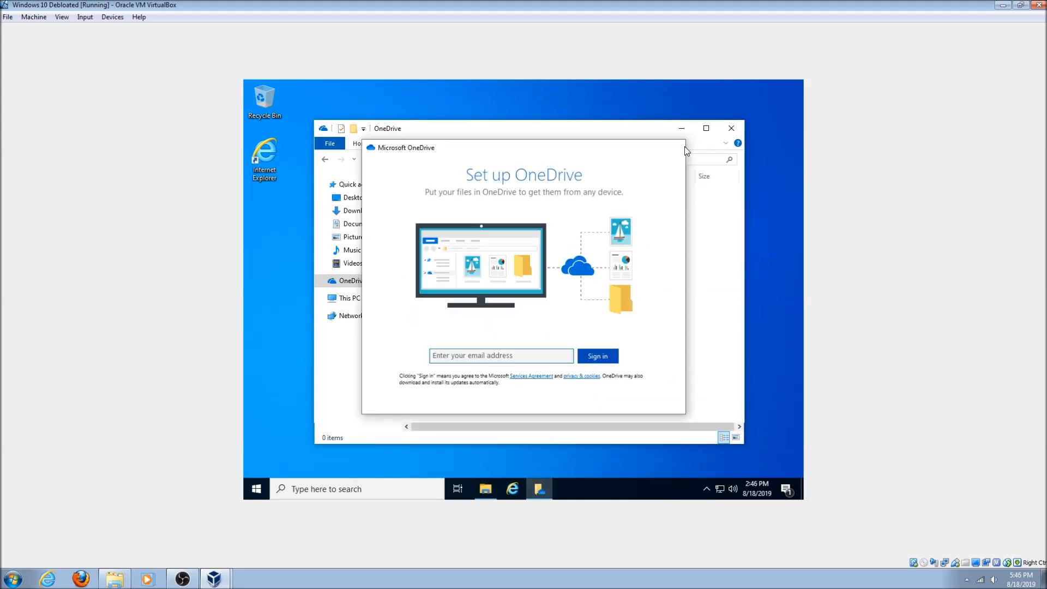
Step: Dismiss the OneDrive setup window and open the Control Panel's list of programs that can be uninstalled
{"action": "left_click", "coordinate": [685, 146]}
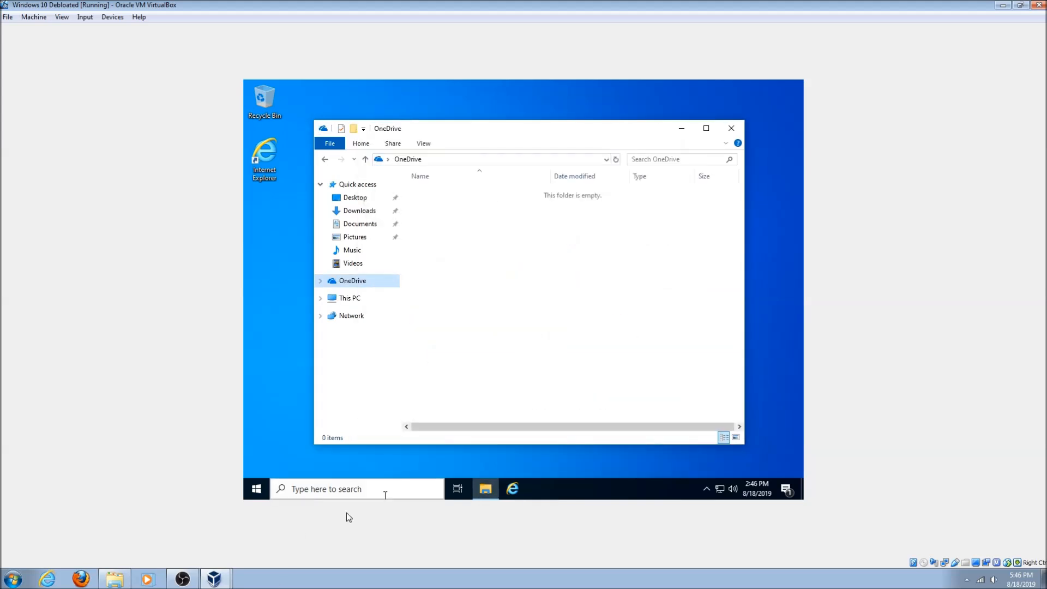
{"action": "left_click", "coordinate": [352, 494]}
{"action": "type", "text": "control"}
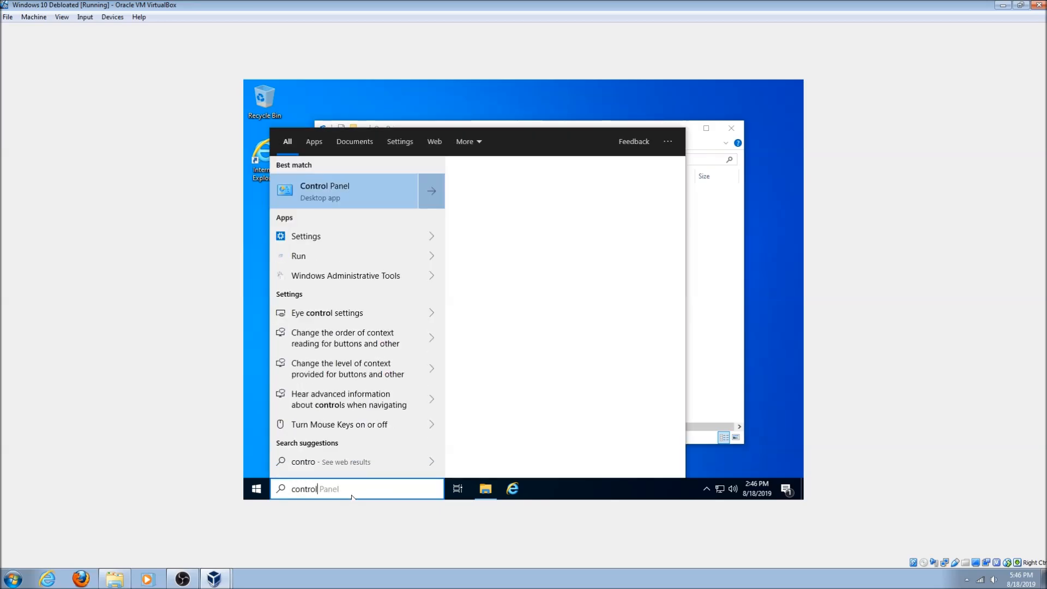
{"action": "key", "text": "Return"}
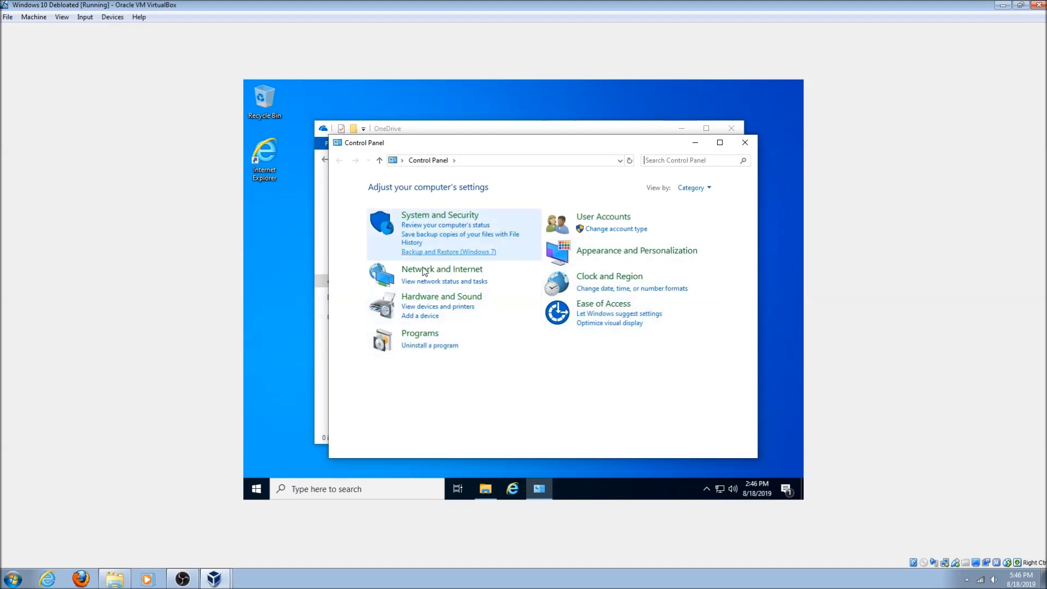
{"action": "left_click", "coordinate": [429, 345]}
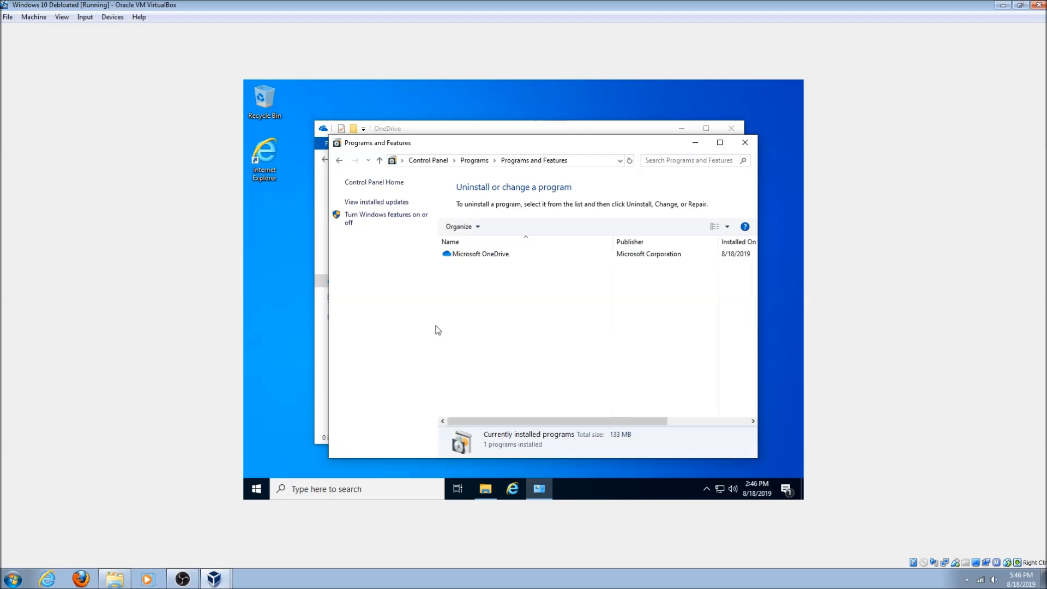
Step: Uninstall Microsoft OneDrive and allow it to make changes to the device
{"action": "left_click", "coordinate": [470, 255]}
{"action": "right_click", "coordinate": [471, 259]}
{"action": "left_click", "coordinate": [500, 267]}
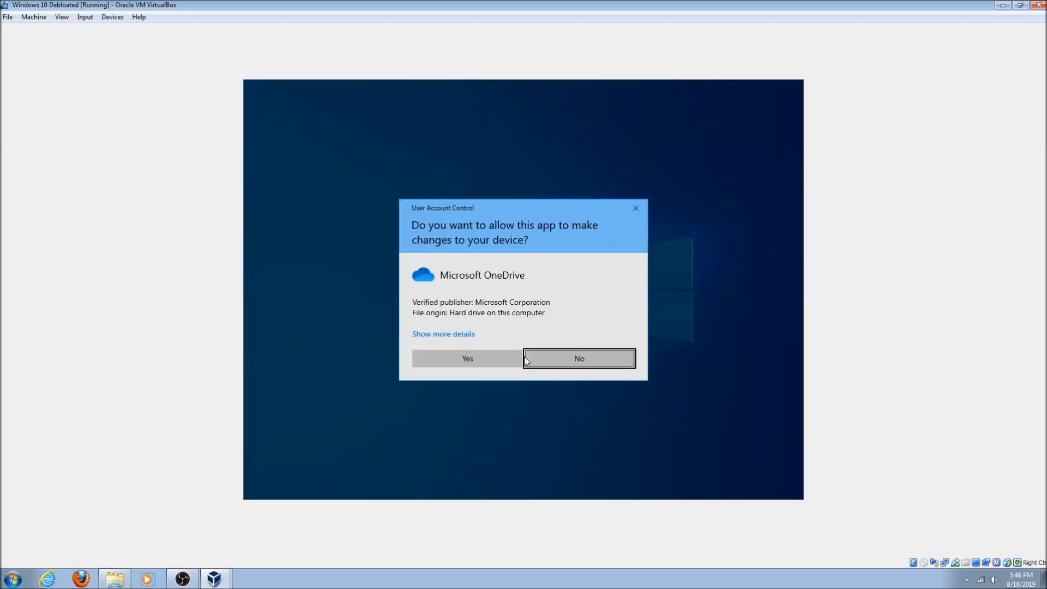
{"action": "left_click", "coordinate": [518, 360]}
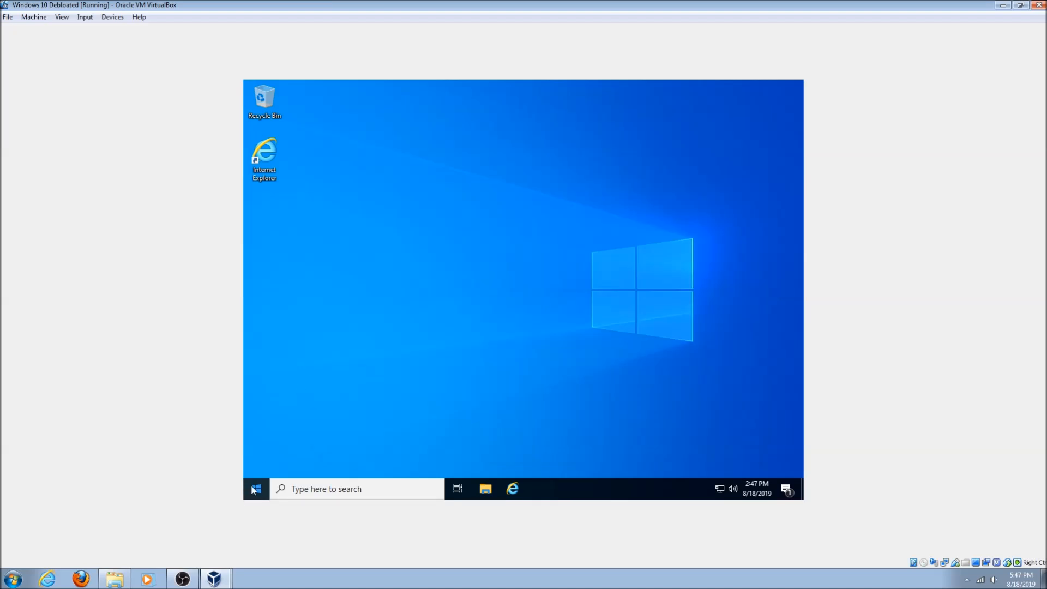
Step: Review the remaining Start menu entries, including the contents of the Windows Accessories folder, and return to the desktop
{"action": "left_click", "coordinate": [256, 489]}
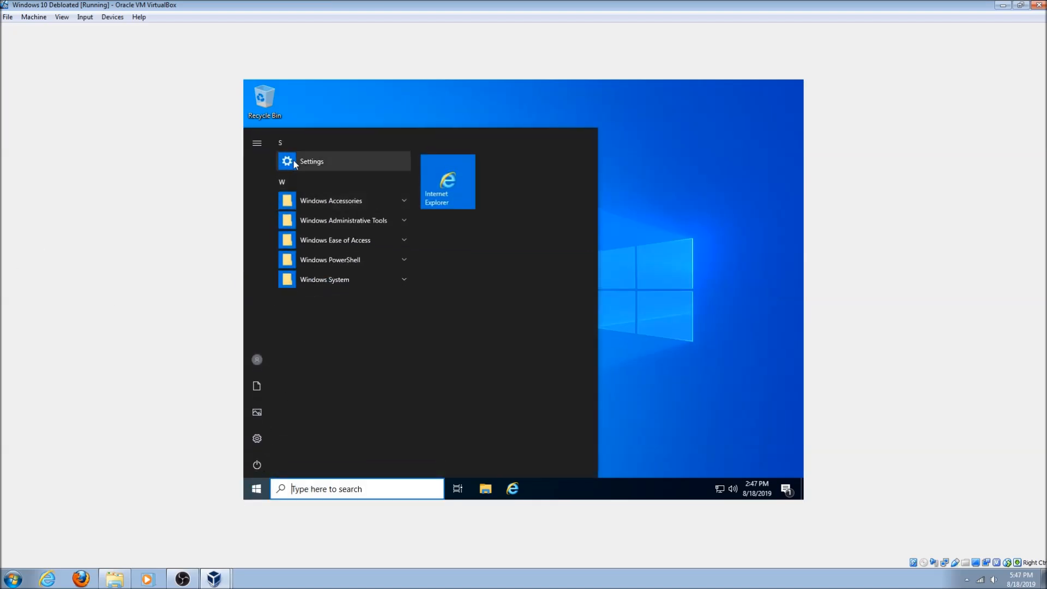
{"action": "left_click", "coordinate": [327, 203]}
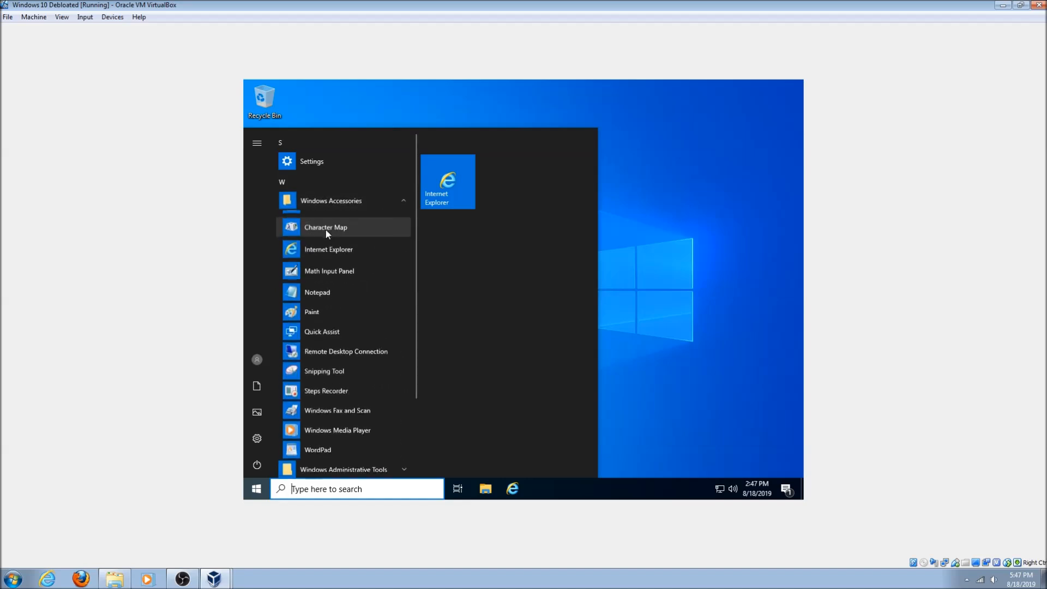
{"action": "left_click", "coordinate": [324, 201]}
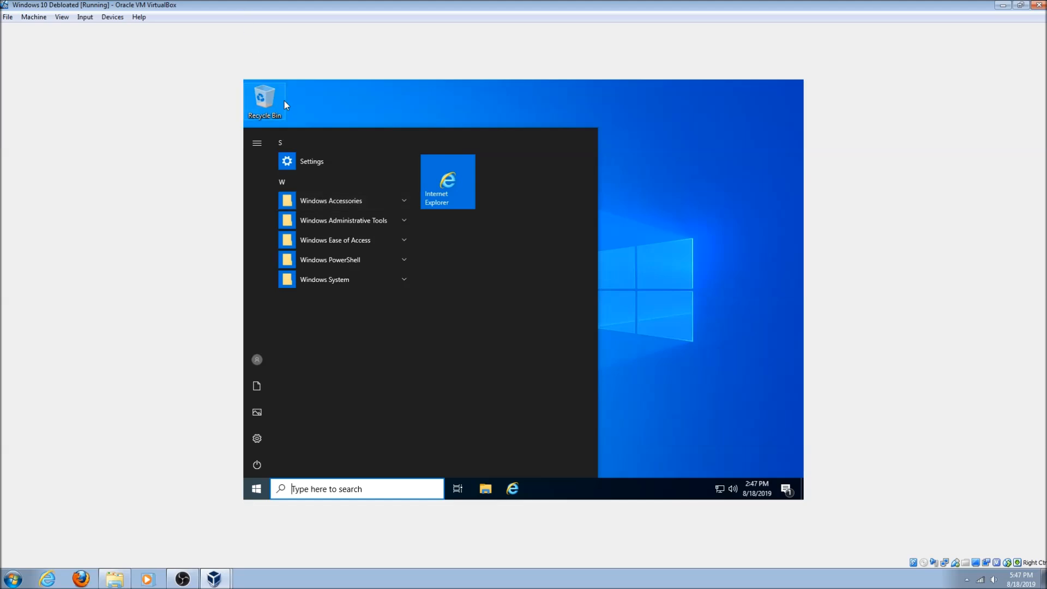
{"action": "left_click", "coordinate": [770, 203]}
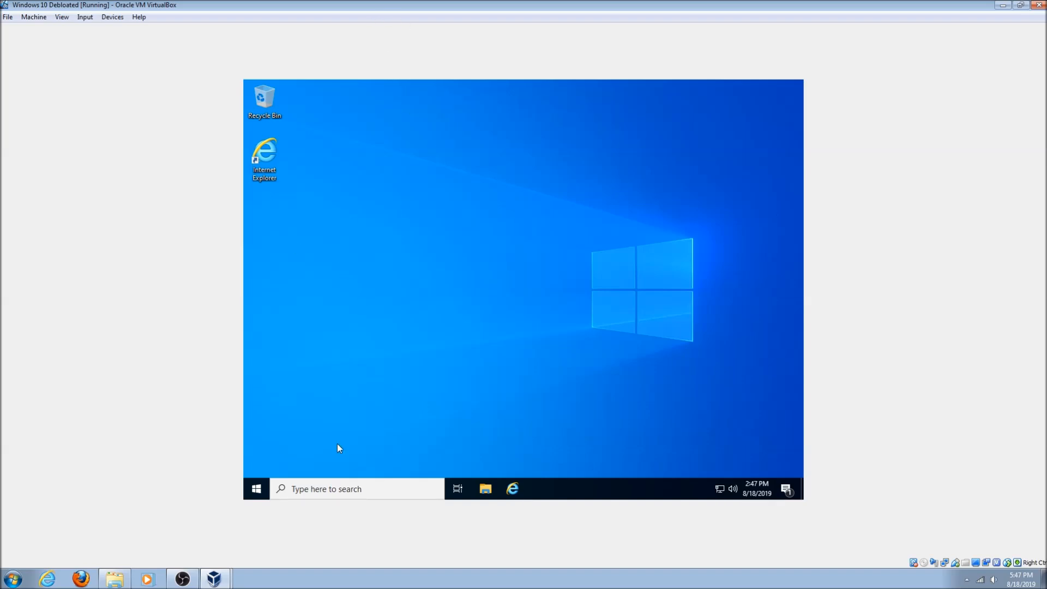
{"action": "left_click", "coordinate": [256, 488]}
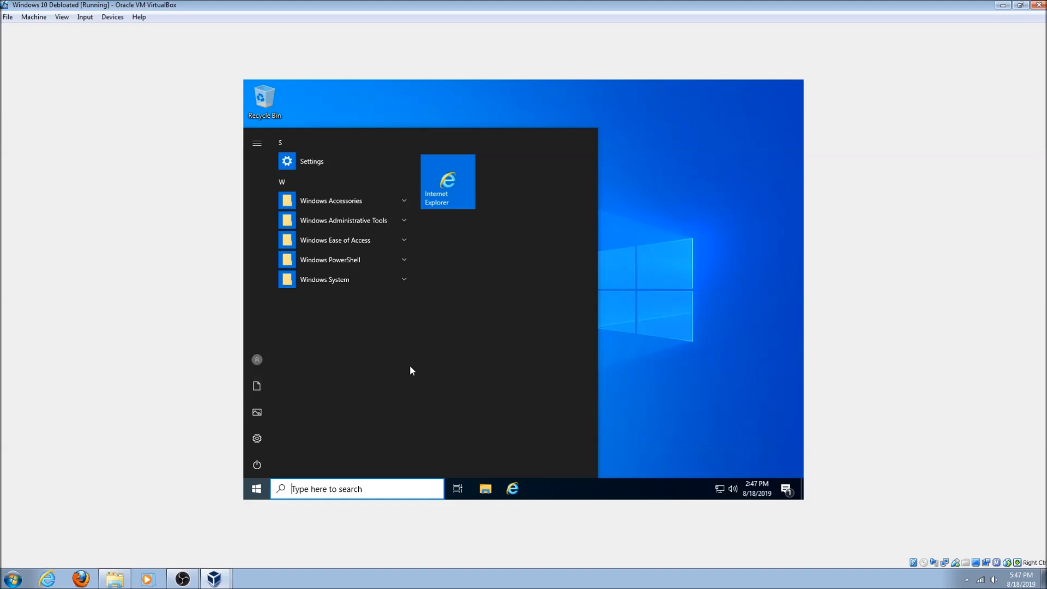
{"action": "left_click", "coordinate": [630, 342]}
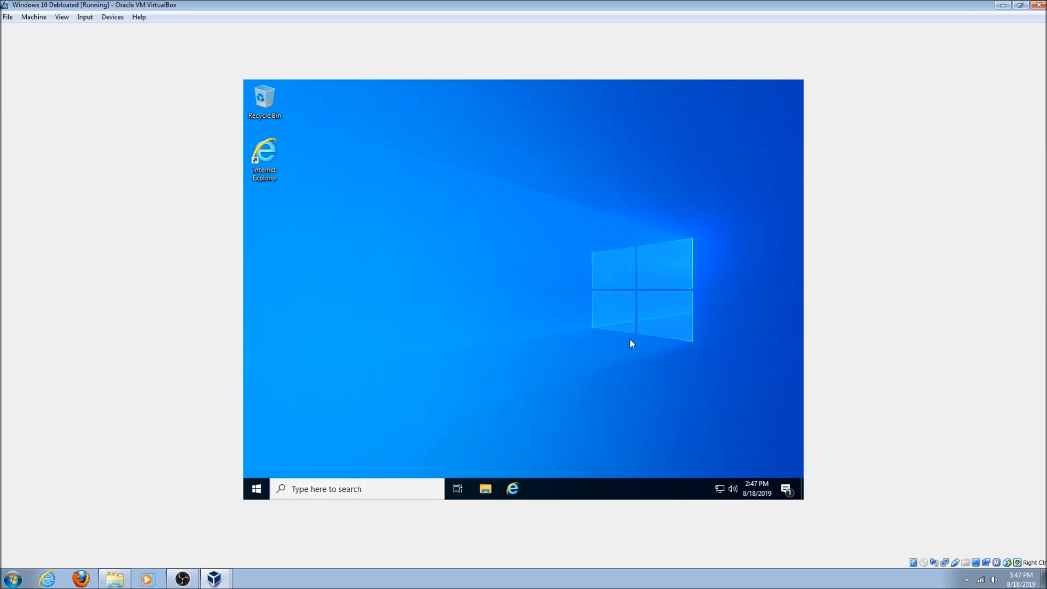